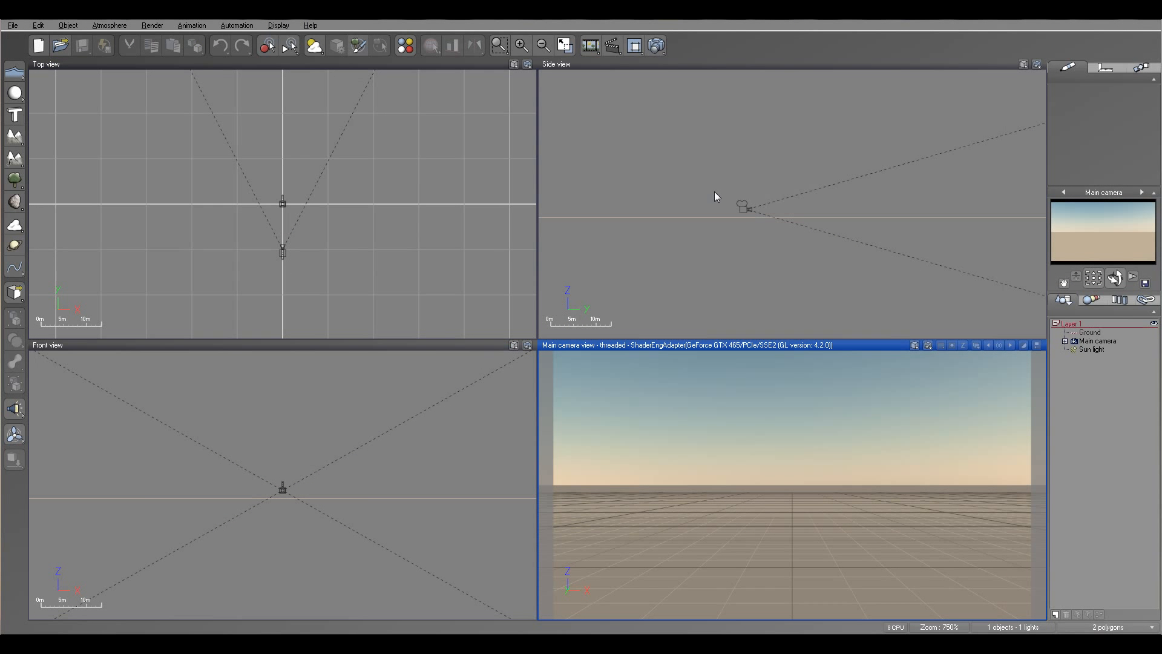
Add a Large European Ash - Autumn plant and move it ahead of the camera, to the right of its centreline.
right_drag(711, 158, 693, 201)
right_drag(391, 216, 392, 230)
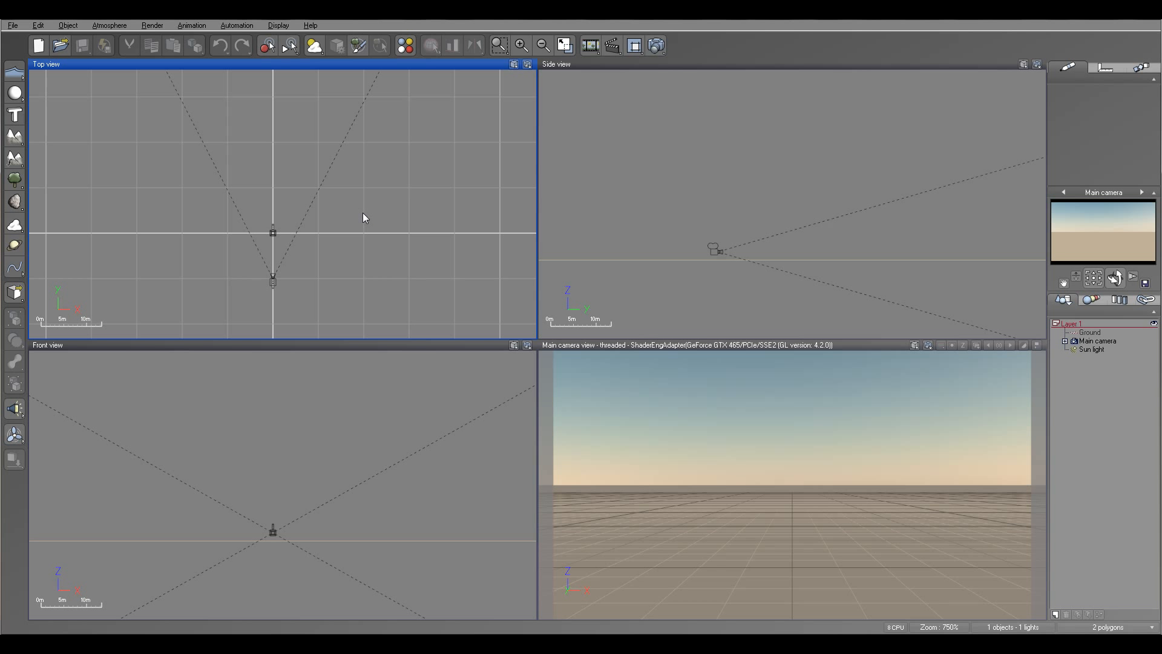
right_drag(350, 215, 371, 207)
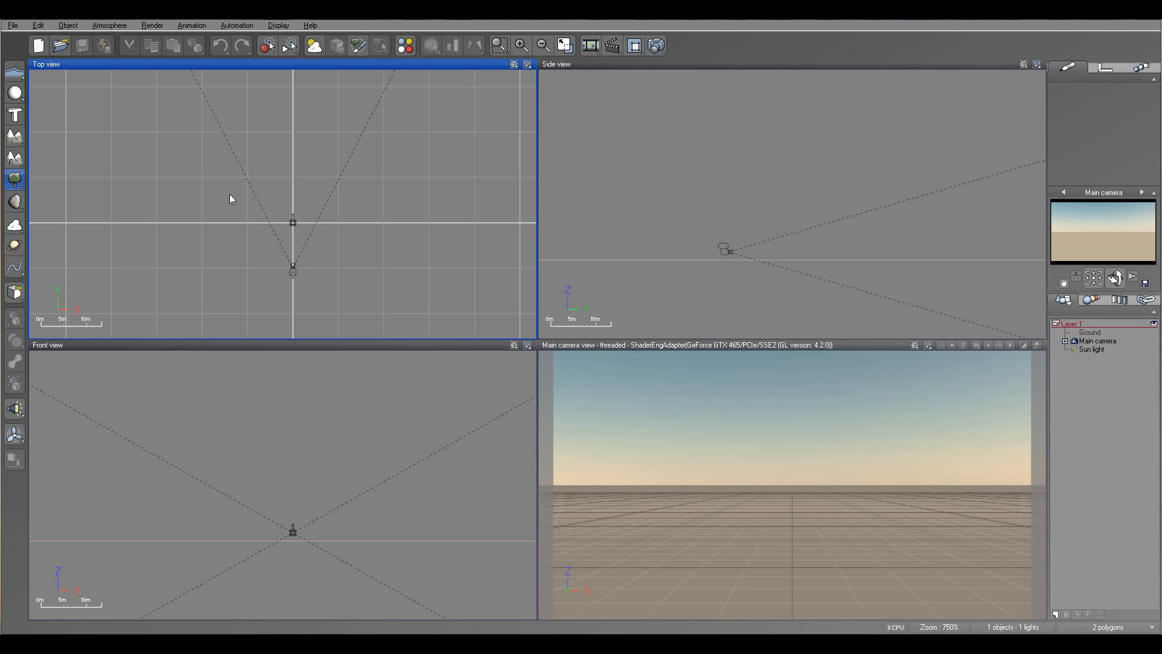
click(250, 336)
click(476, 401)
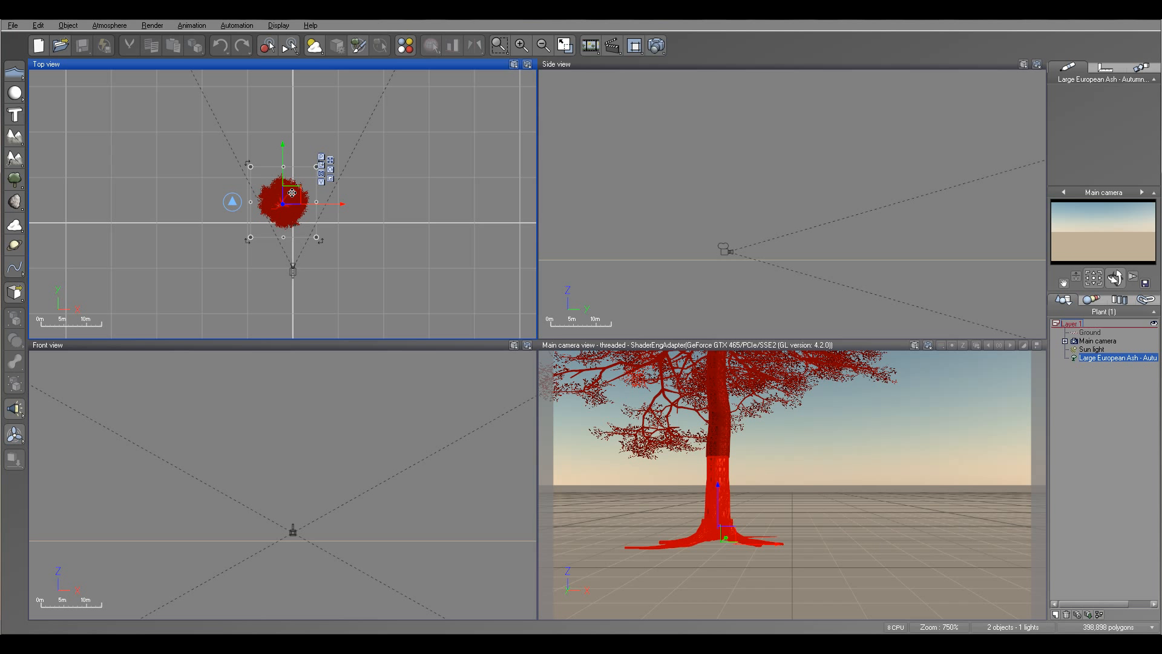
drag(330, 176, 370, 160)
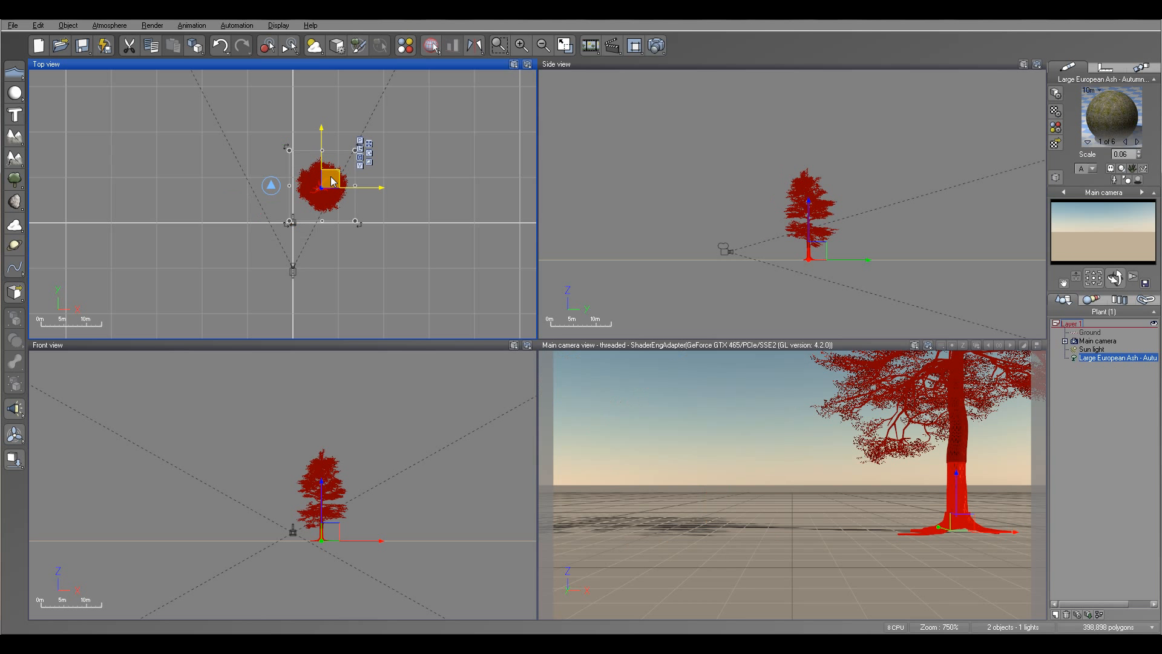
Examine the tree's numeric position, pivot and size settings.
click(1106, 69)
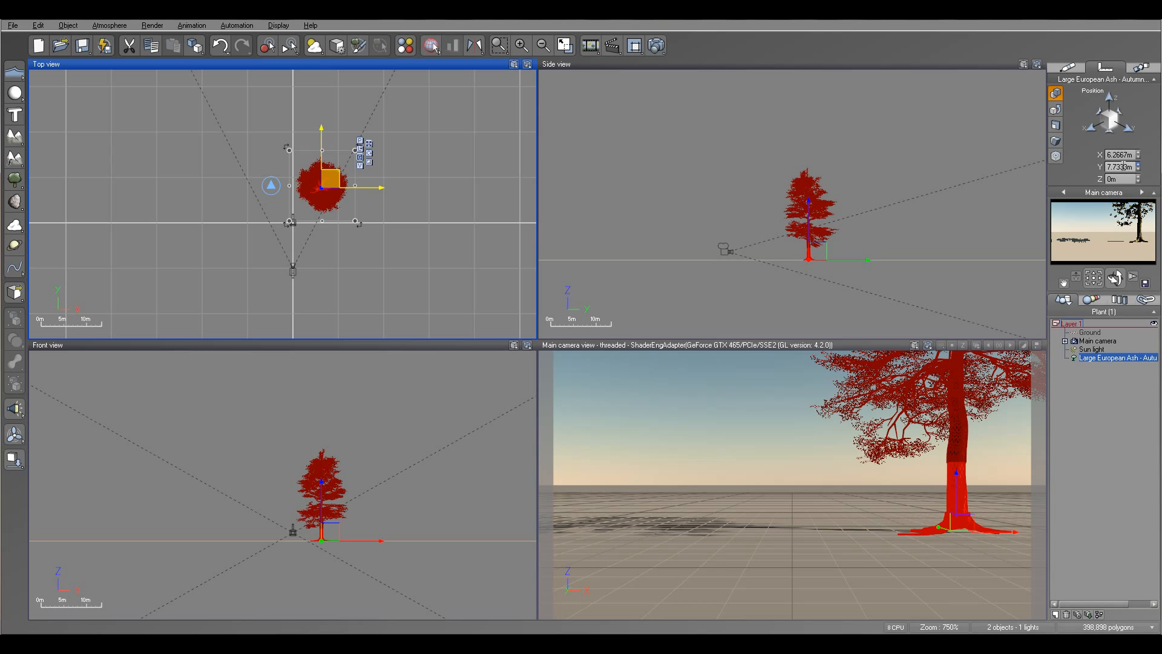
click(1056, 144)
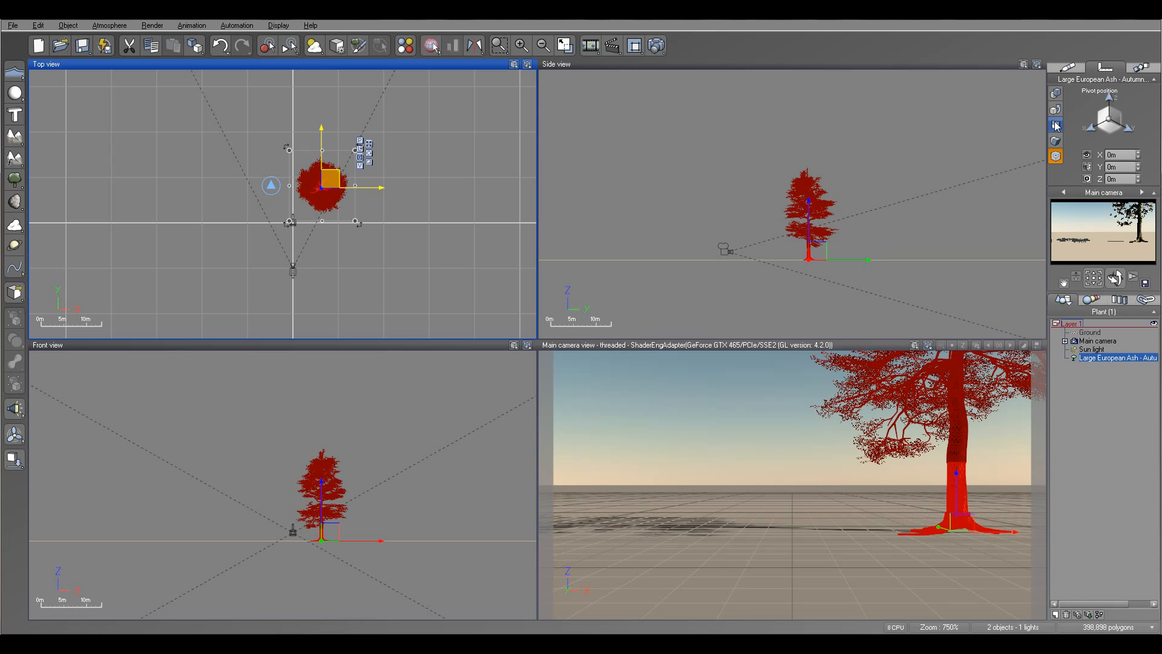
click(1056, 126)
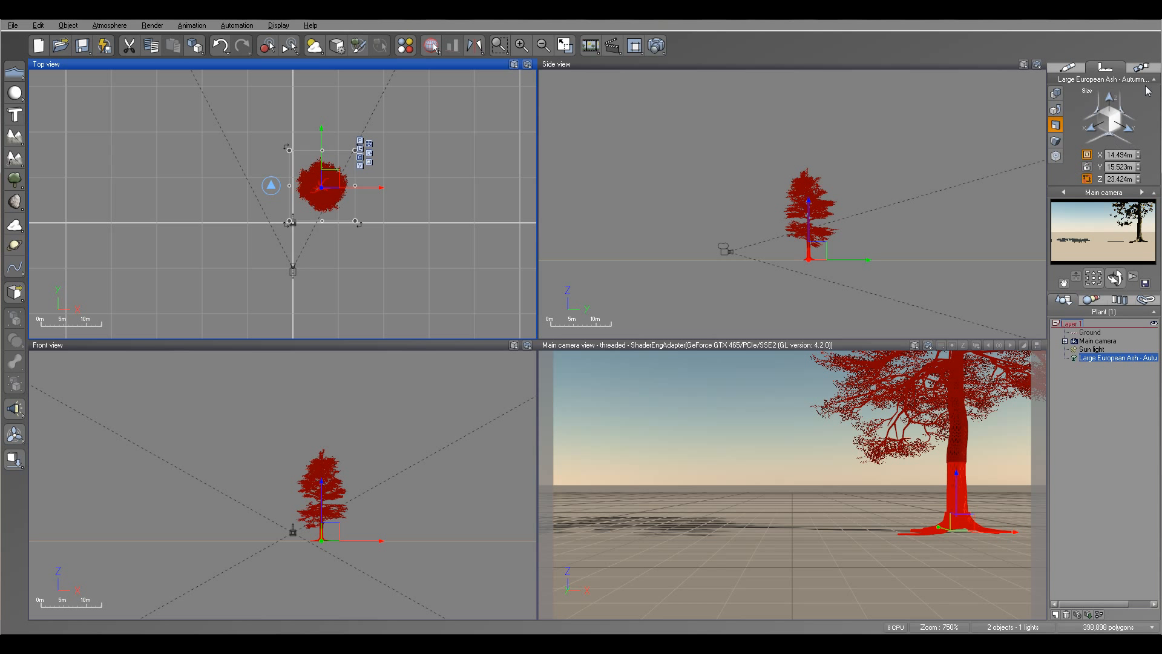
click(1060, 67)
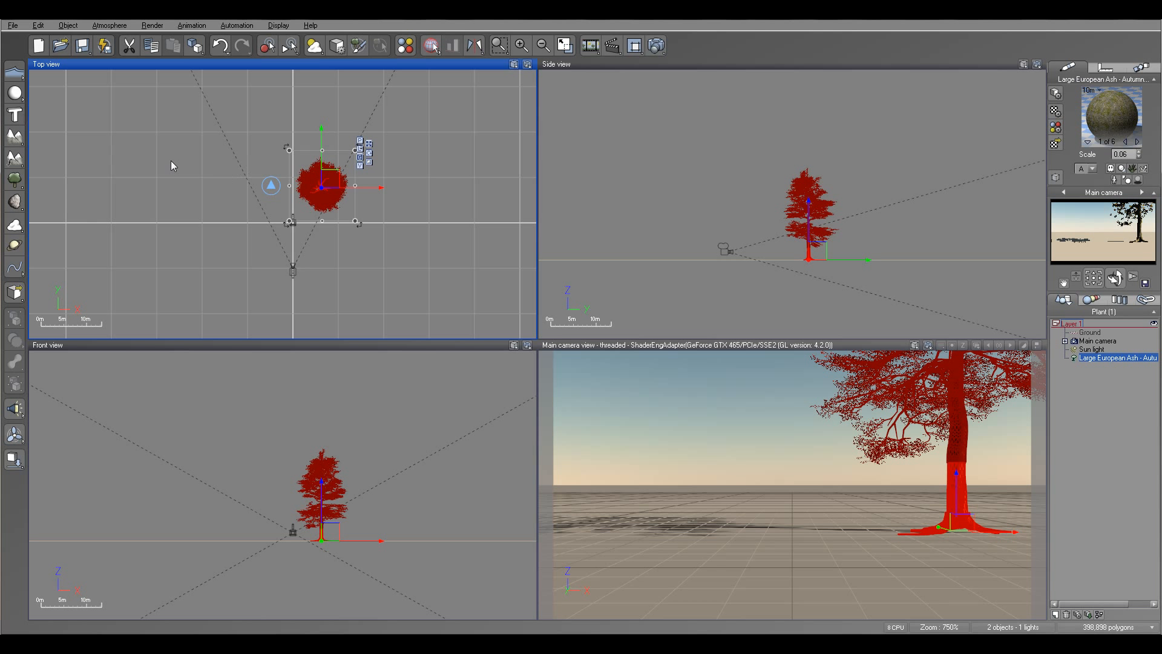
Add a terrain and scale it down uniformly to about 360 m wide.
click(15, 137)
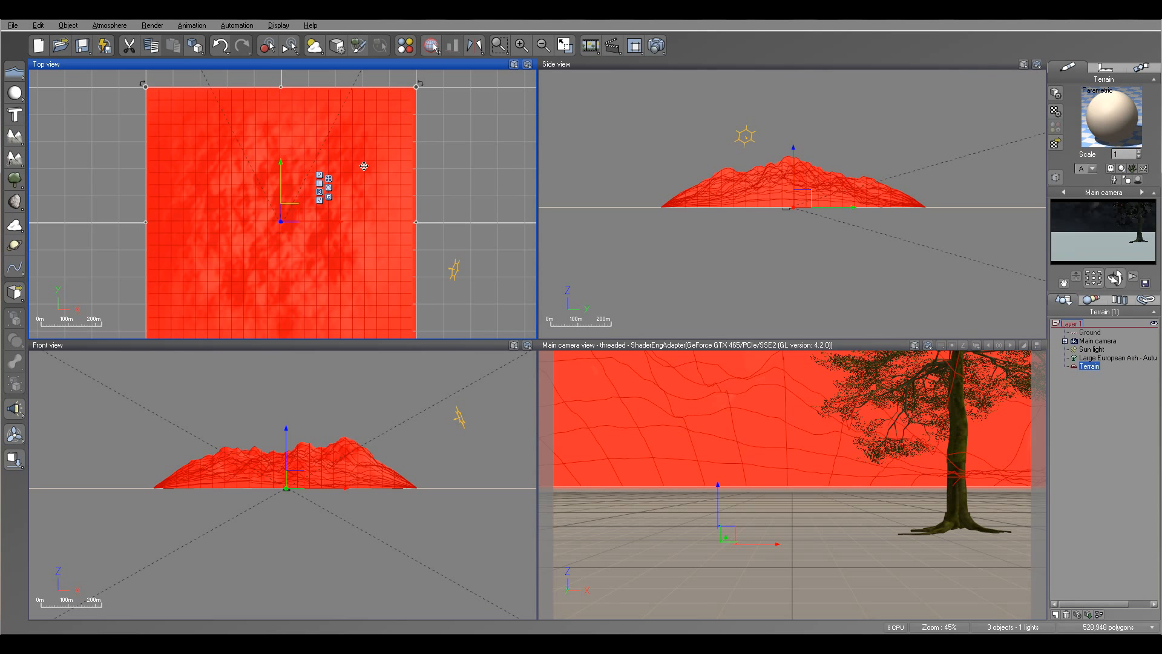
drag(416, 84, 231, 268)
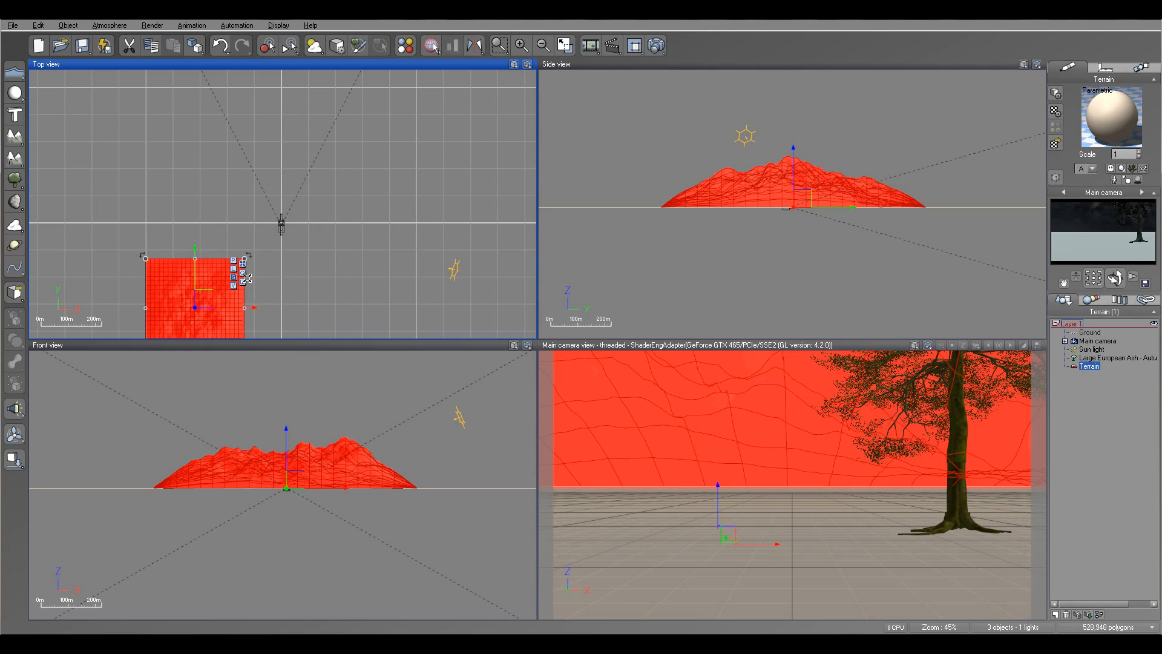
right_drag(325, 229, 366, 135)
scroll(339, 192, up, 5)
right_drag(339, 192, 314, 264)
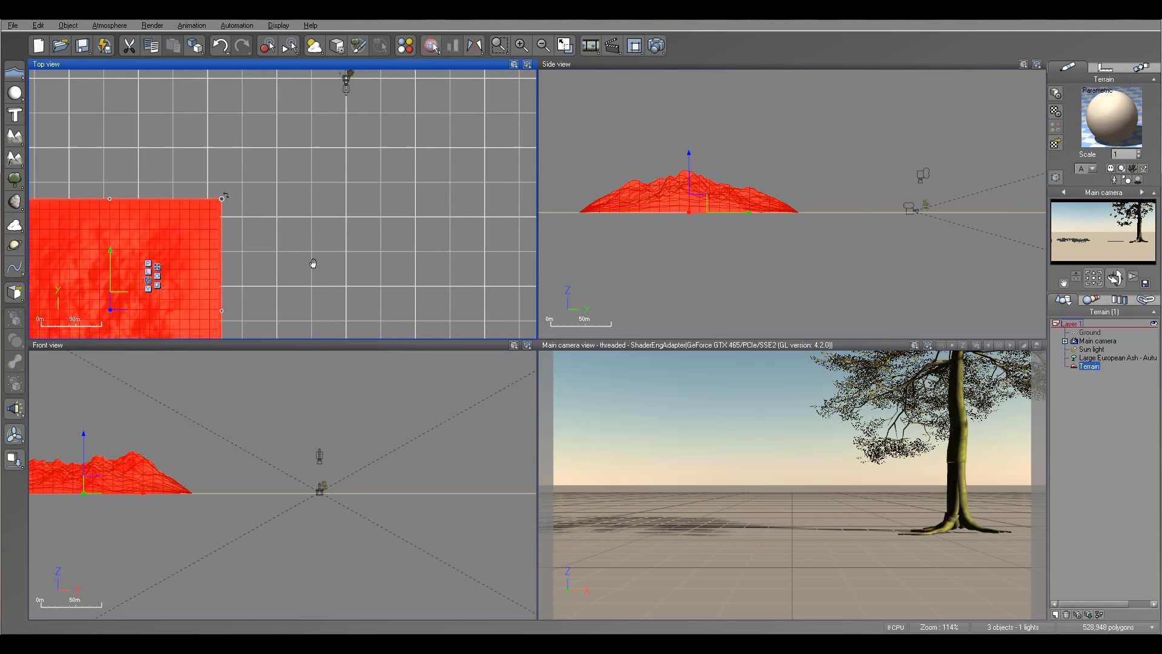
Shrink the terrain further to about 230 m wide and move it up to the camera.
drag(129, 293, 277, 149)
right_drag(377, 107, 391, 170)
drag(381, 117, 322, 181)
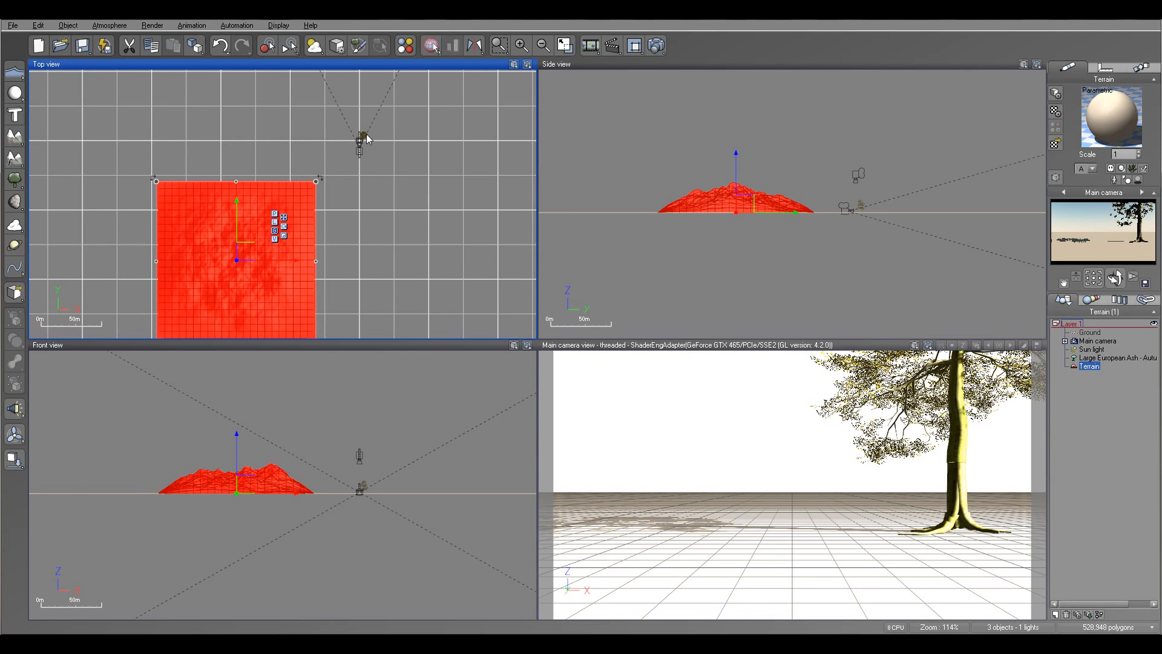
right_drag(341, 240, 346, 187)
drag(244, 193, 349, 152)
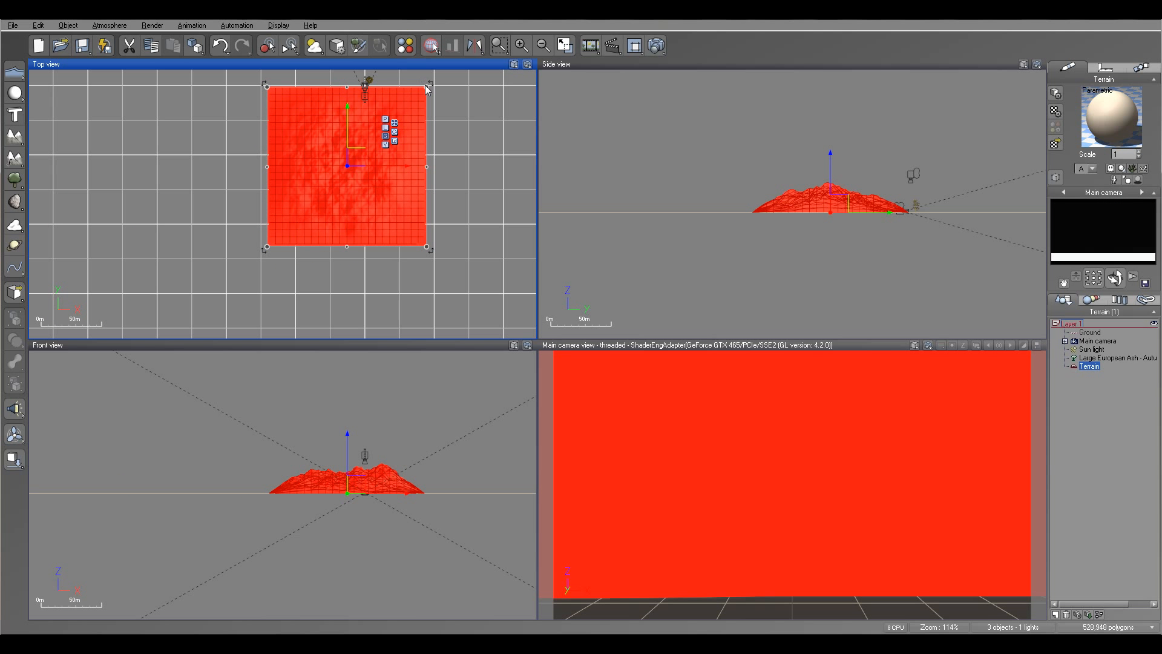
Scale the terrain down in stages to about 70 m wide, repositioning it beside the tree.
drag(427, 90, 345, 165)
drag(311, 203, 361, 104)
right_drag(392, 105, 365, 151)
scroll(331, 188, up, 4)
scroll(366, 149, down, 3)
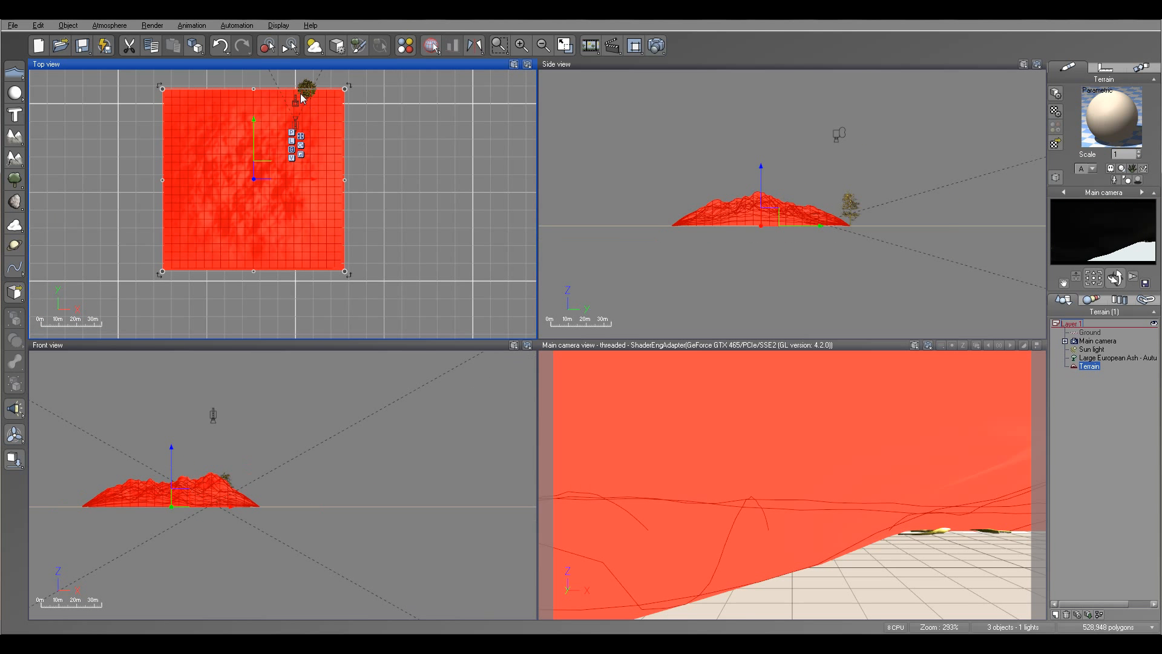
scroll(334, 161, down, 2)
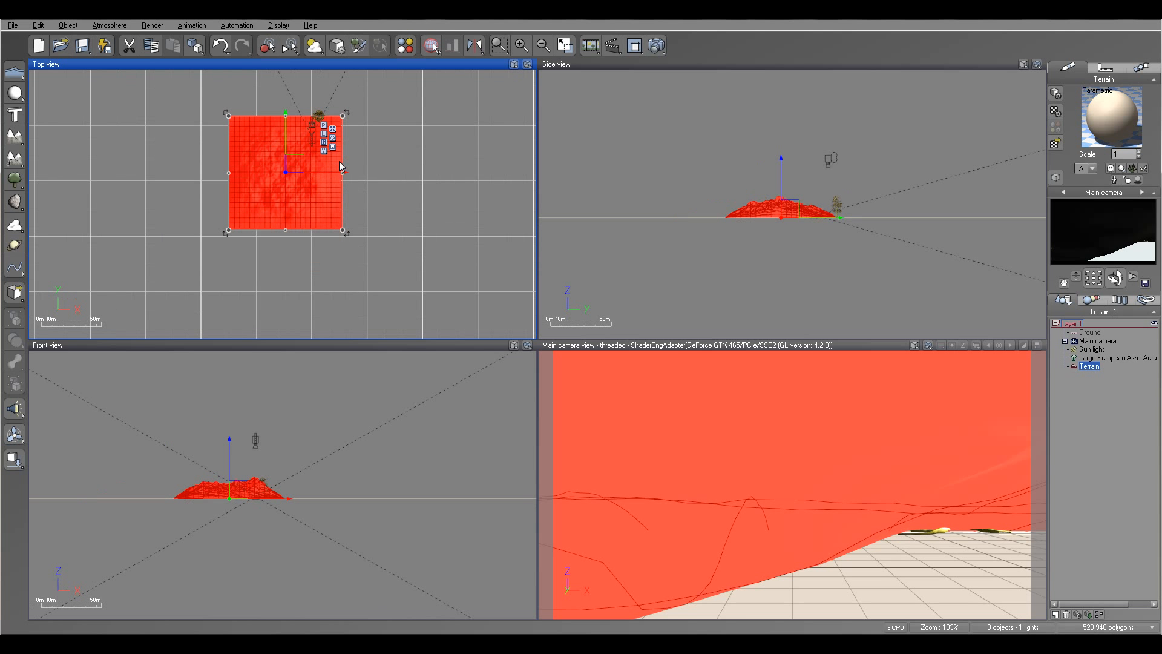
right_drag(319, 170, 194, 278)
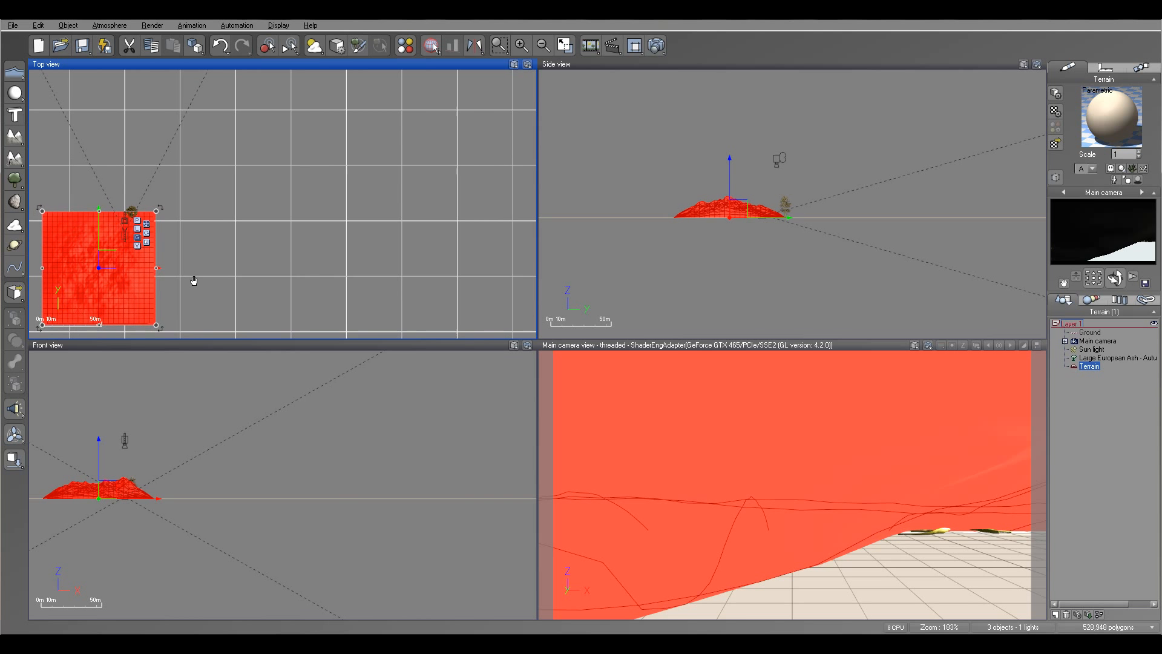
drag(159, 215, 122, 246)
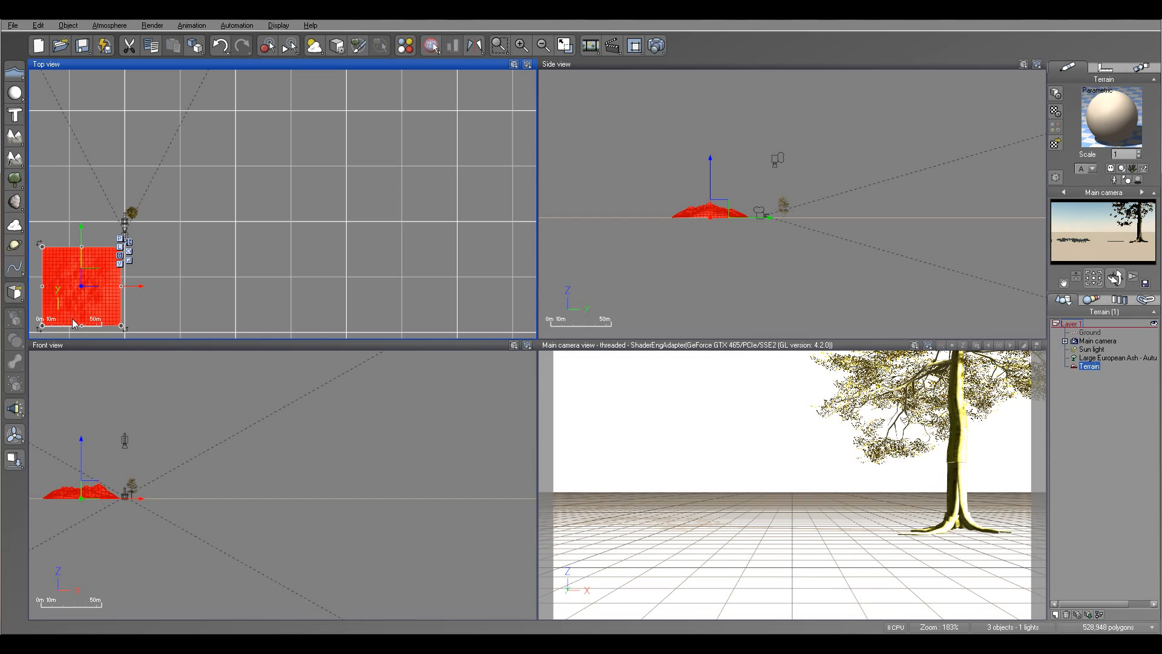
Move the terrain in front of the camera, centred on its axis with the near edge at the camera.
right_drag(173, 278, 354, 254)
scroll(354, 253, up, 5)
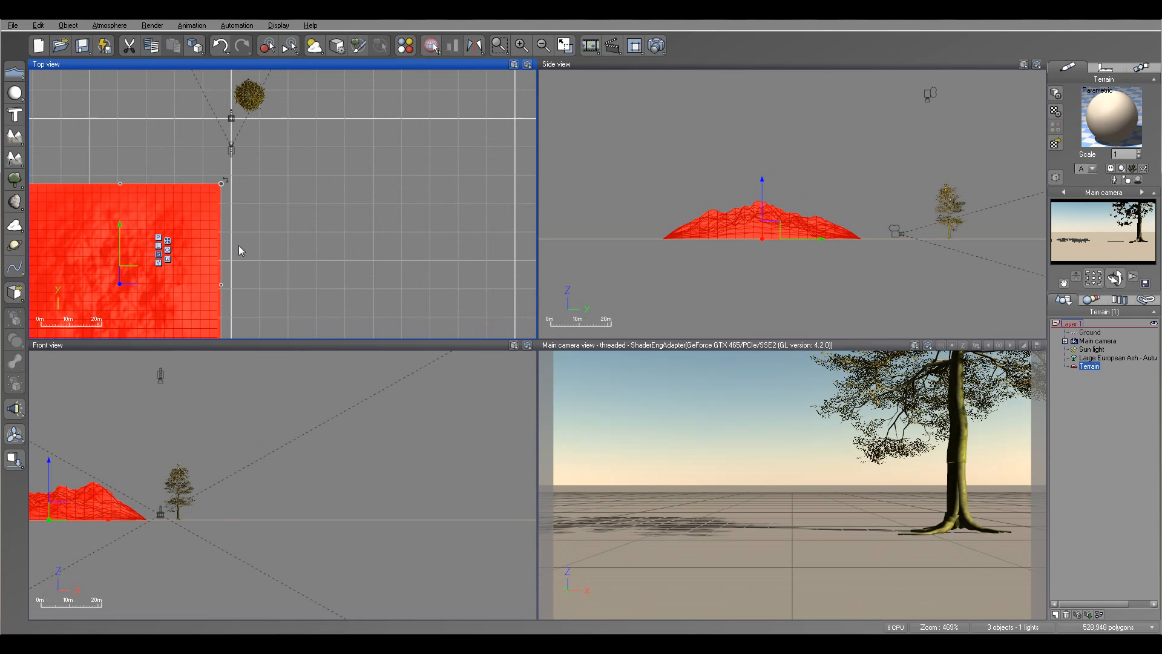
drag(170, 273, 269, 130)
right_drag(269, 131, 317, 214)
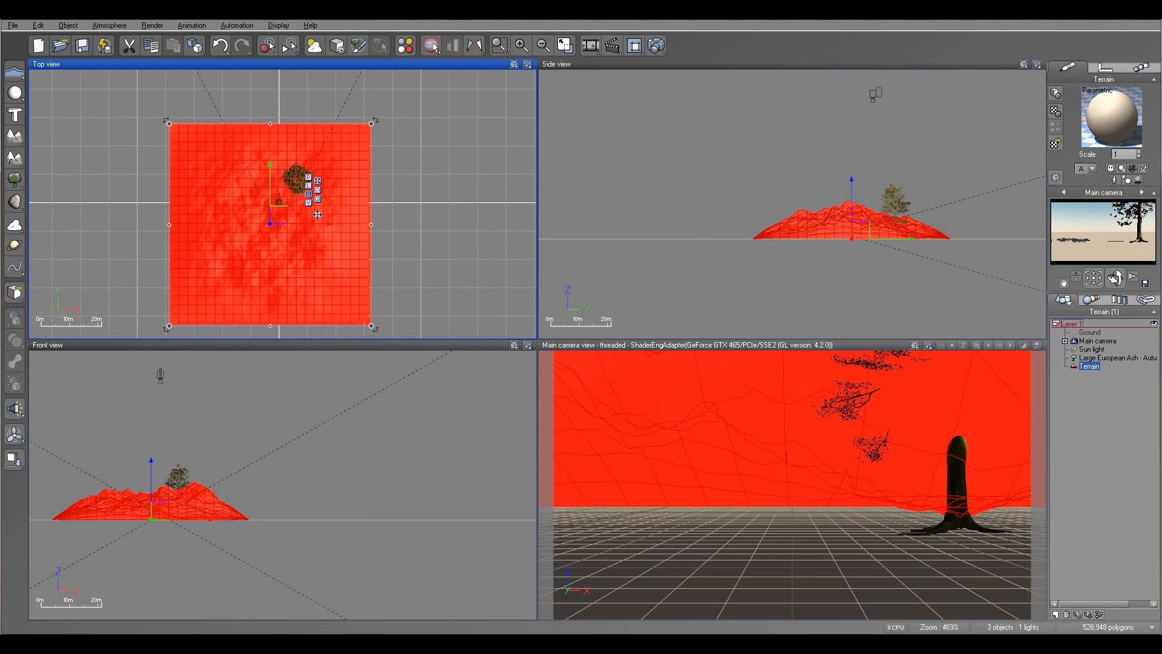
drag(278, 218, 285, 128)
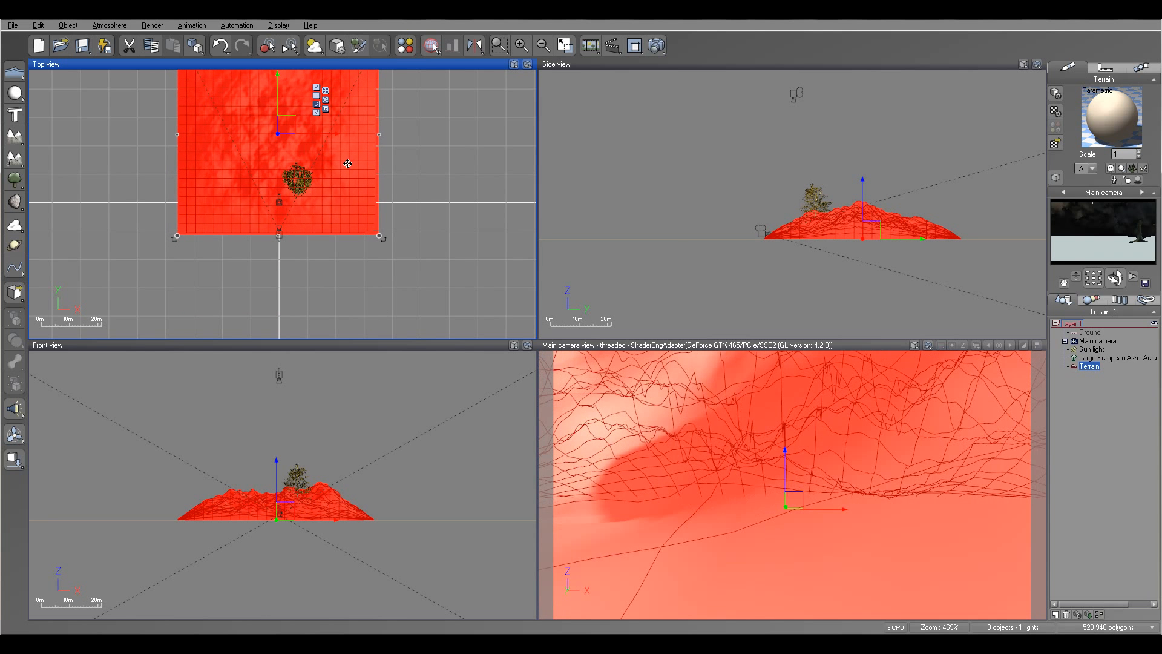
right_drag(285, 128, 316, 203)
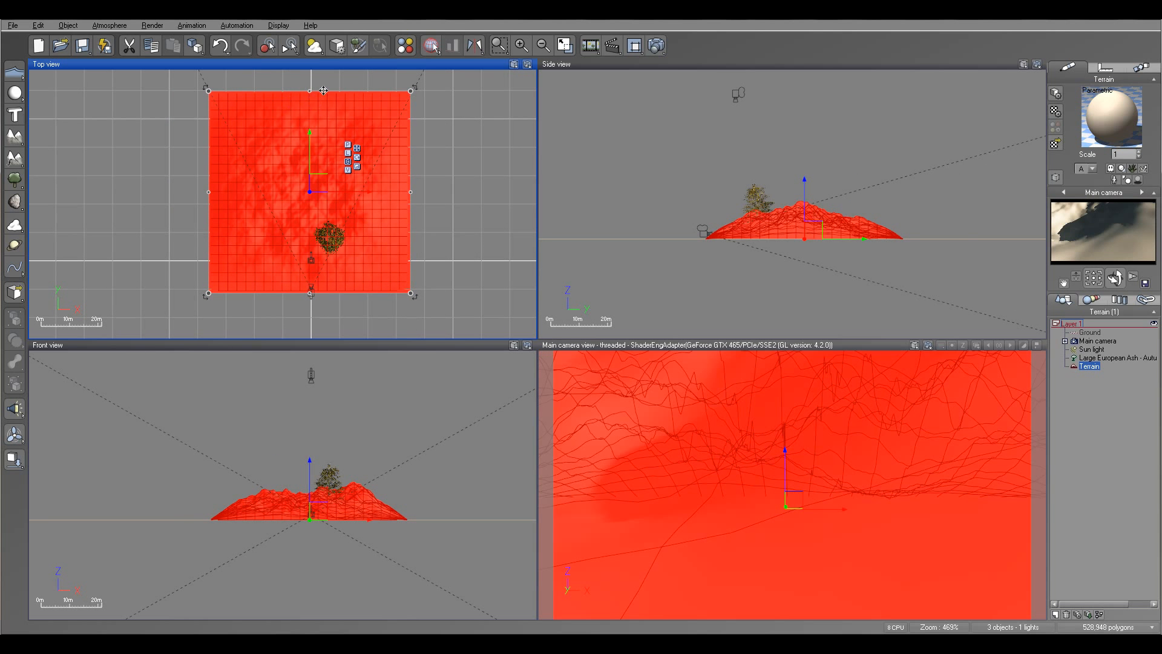
drag(318, 177, 320, 175)
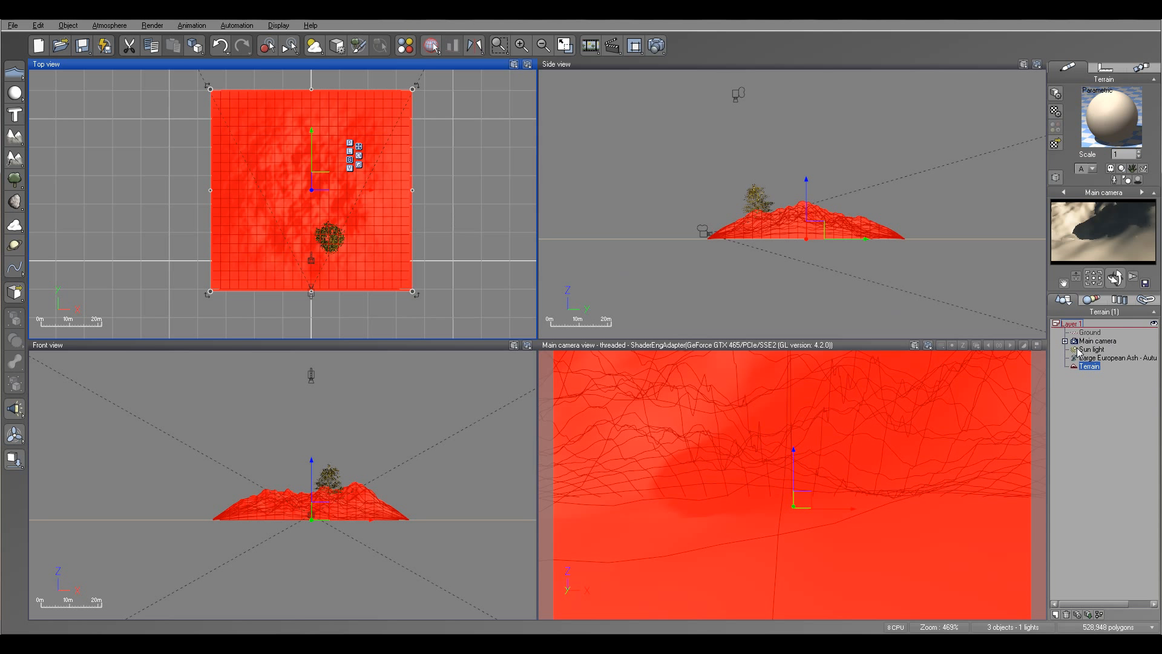
Delete the Large European Ash plant.
click(1102, 358)
key(Delete)
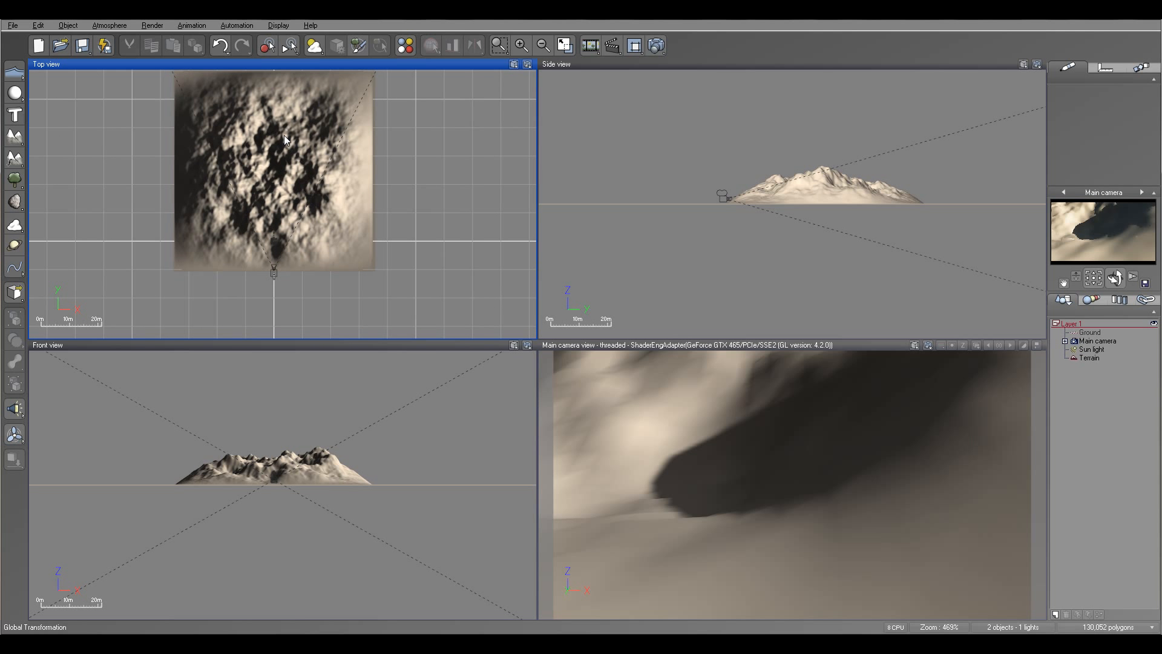
right_drag(386, 177, 402, 174)
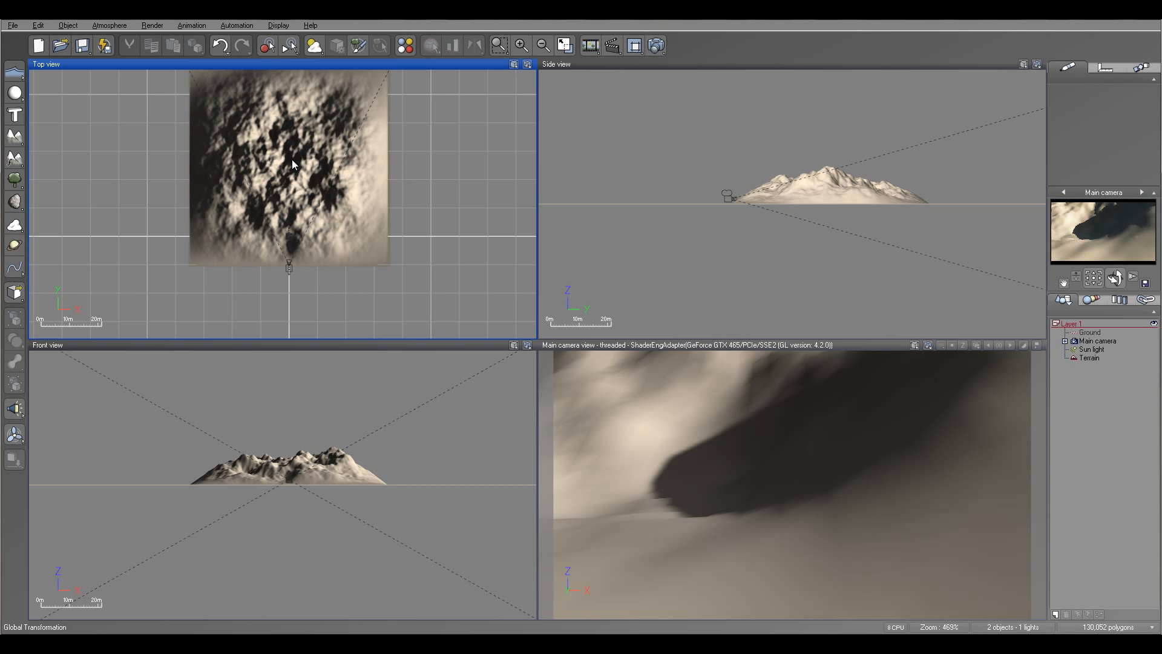
Open the terrain for editing and arrange the Terrain Editor and Brush Editor windows side by side.
right_click(243, 149)
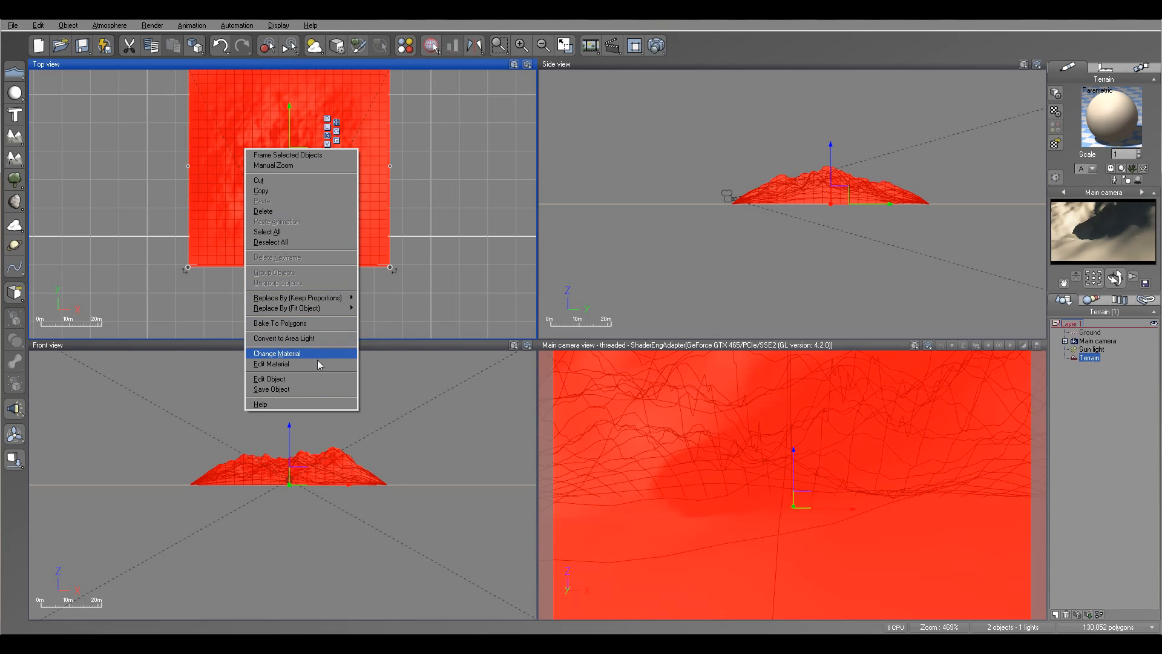
click(318, 379)
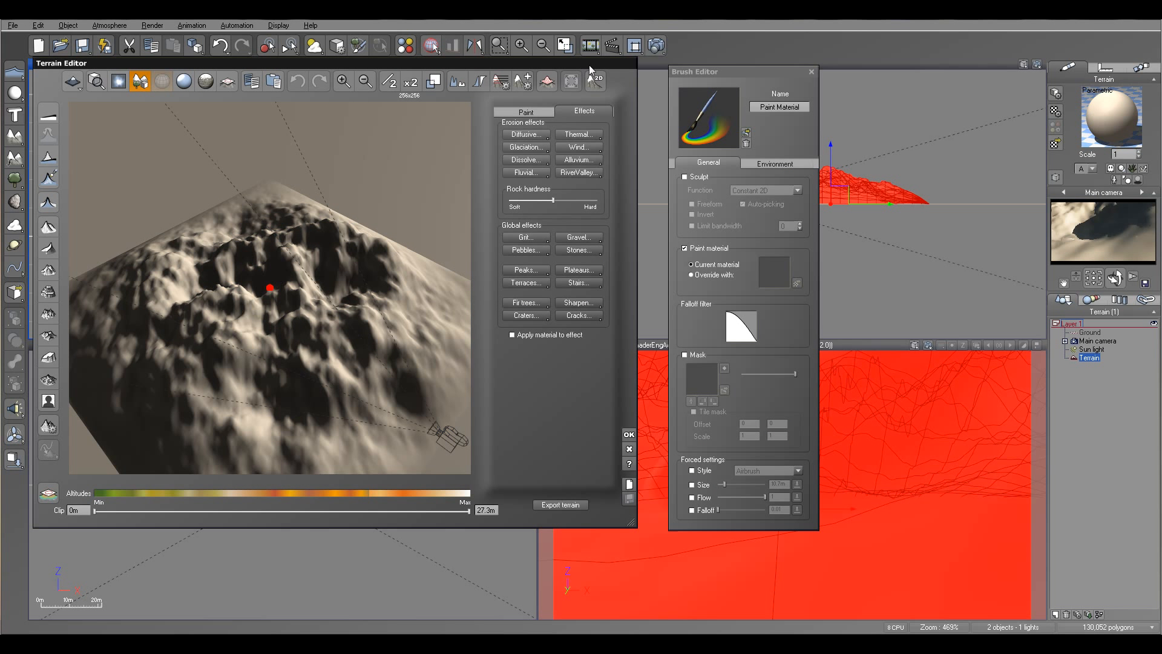
drag(589, 64, 605, 66)
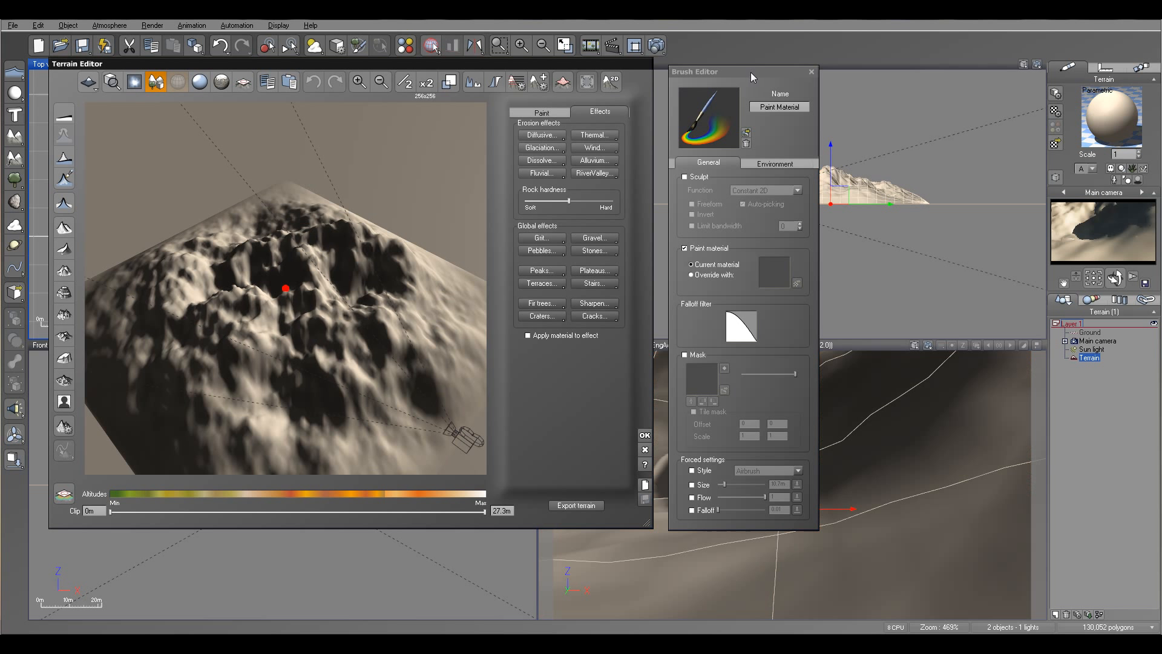
drag(750, 72, 813, 70)
drag(621, 62, 658, 64)
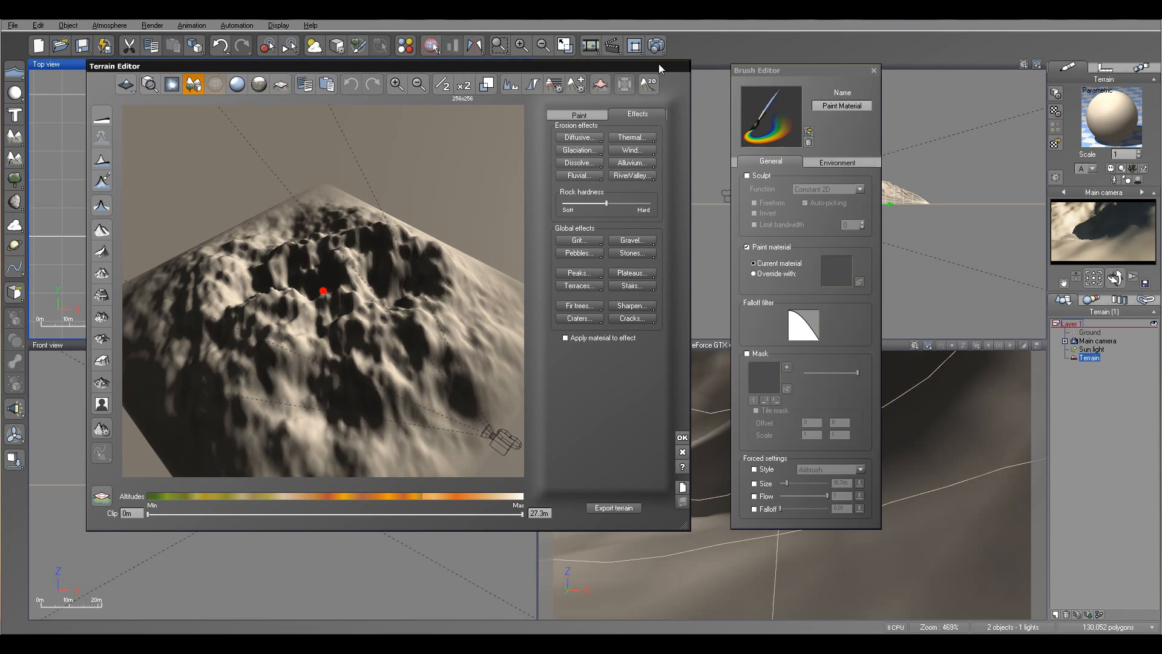
Choose the Raise brush preset for painting and reset the terrain to a flat surface.
click(585, 113)
click(593, 146)
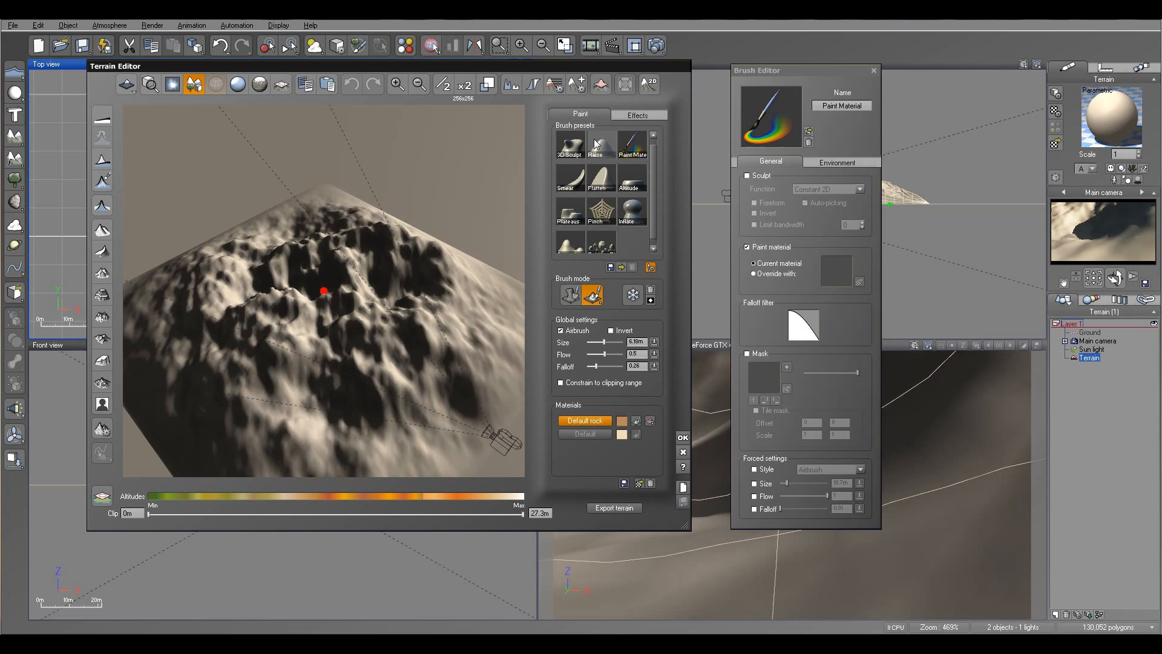
mouse_move(459, 272)
right_down()
mouse_move(379, 303)
mouse_move(375, 244)
mouse_move(378, 330)
mouse_move(365, 329)
right_up()
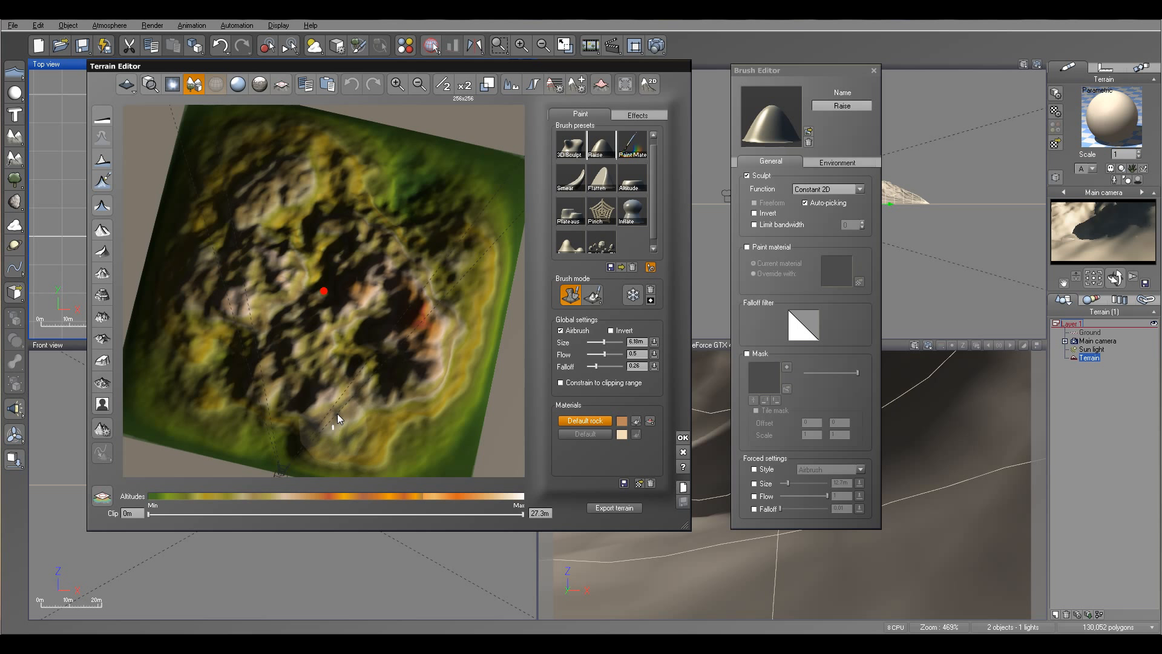
right_drag(348, 417, 324, 406)
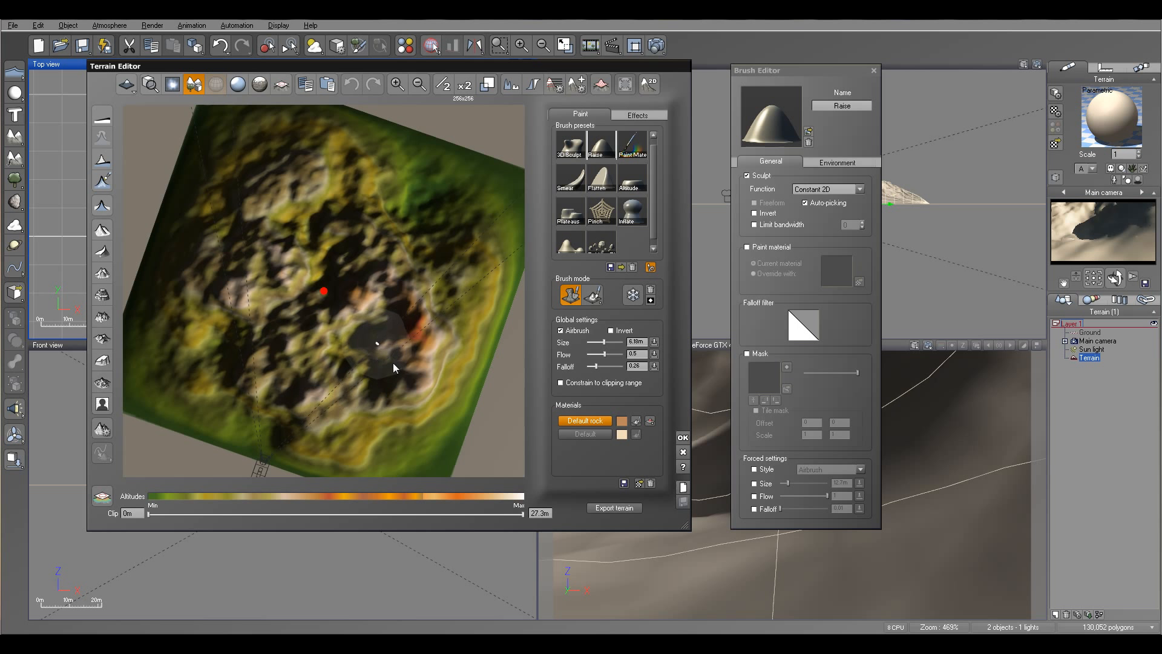
right_drag(393, 363, 399, 361)
click(99, 118)
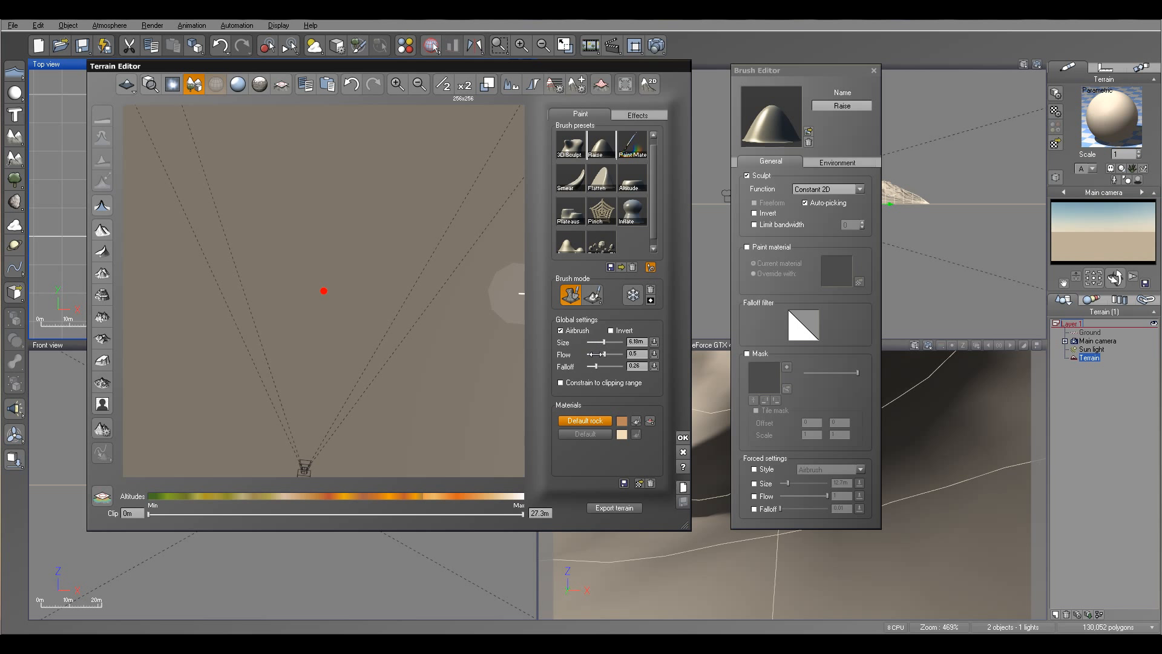
Set the brush flow to 0.001, slightly enlarge the brush, and paint gentle bumps across the flat terrain.
mouse_move(604, 353)
mouse_down()
mouse_move(588, 353)
mouse_move(605, 342)
mouse_up()
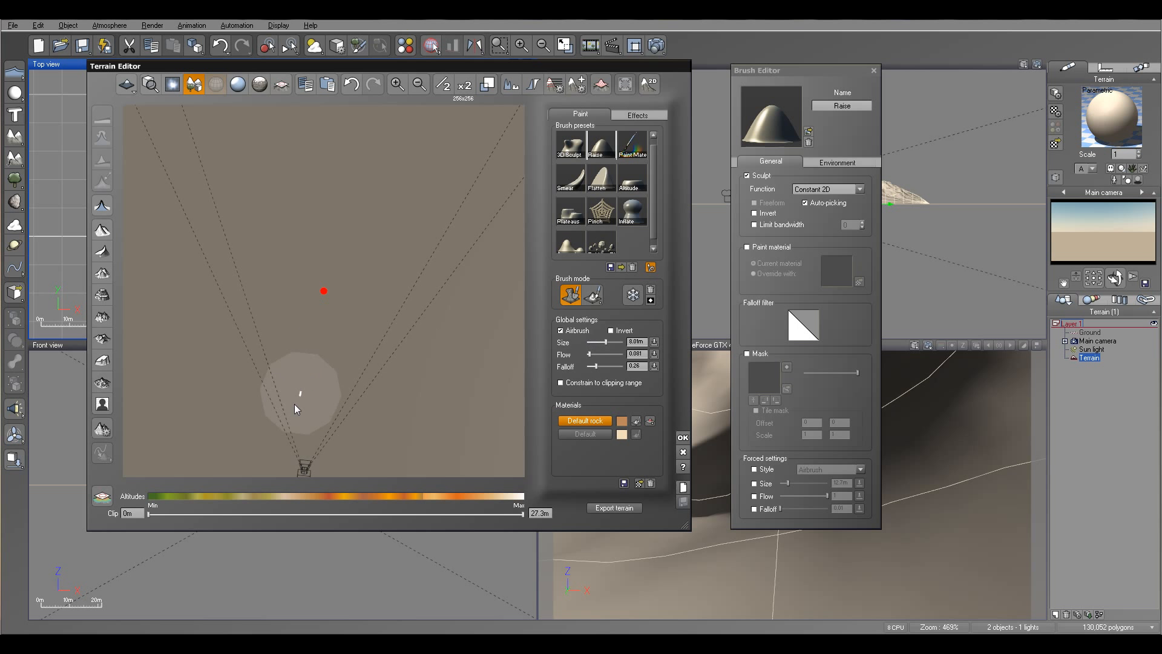
mouse_move(226, 453)
mouse_down()
mouse_move(383, 447)
mouse_move(500, 181)
mouse_move(446, 467)
mouse_move(480, 116)
mouse_move(302, 142)
mouse_move(164, 297)
mouse_move(156, 408)
mouse_move(254, 449)
mouse_move(140, 389)
mouse_move(218, 441)
mouse_move(232, 367)
mouse_move(417, 387)
mouse_move(252, 278)
mouse_move(273, 316)
mouse_move(202, 229)
mouse_move(189, 148)
mouse_move(407, 205)
mouse_move(312, 172)
mouse_move(465, 385)
mouse_move(376, 466)
mouse_move(195, 328)
mouse_move(417, 186)
mouse_up()
mouse_move(417, 186)
right_down()
mouse_move(322, 247)
mouse_move(299, 164)
mouse_move(270, 326)
right_up()
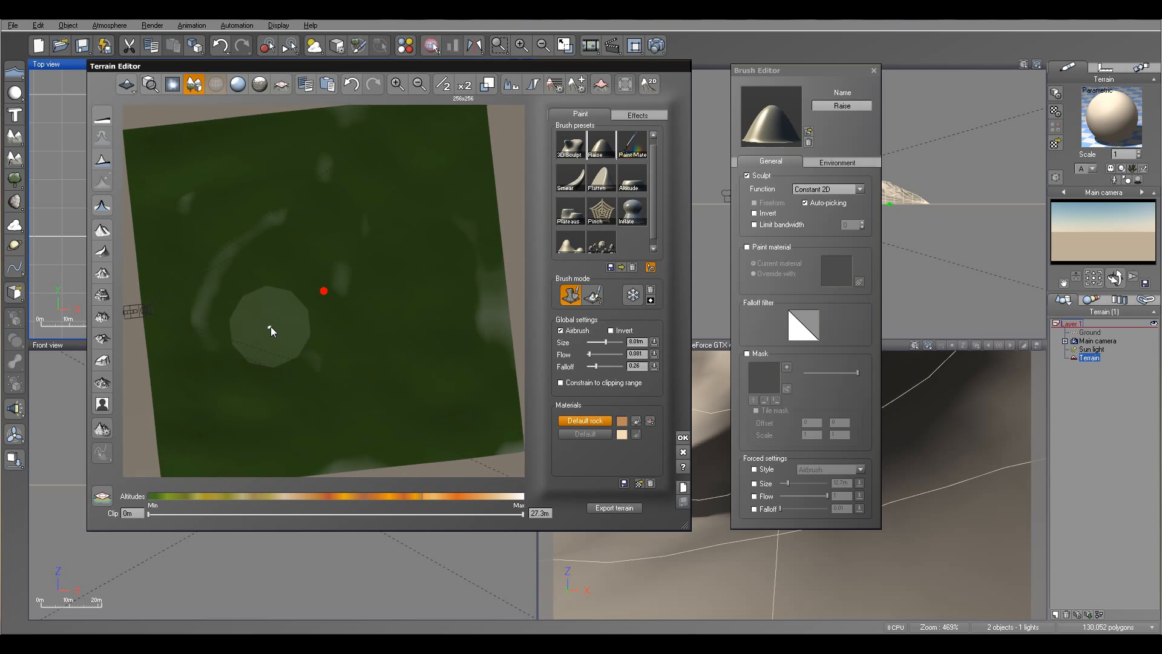
mouse_move(263, 259)
right_down()
mouse_move(371, 242)
mouse_move(363, 299)
mouse_move(394, 302)
mouse_move(422, 352)
right_up()
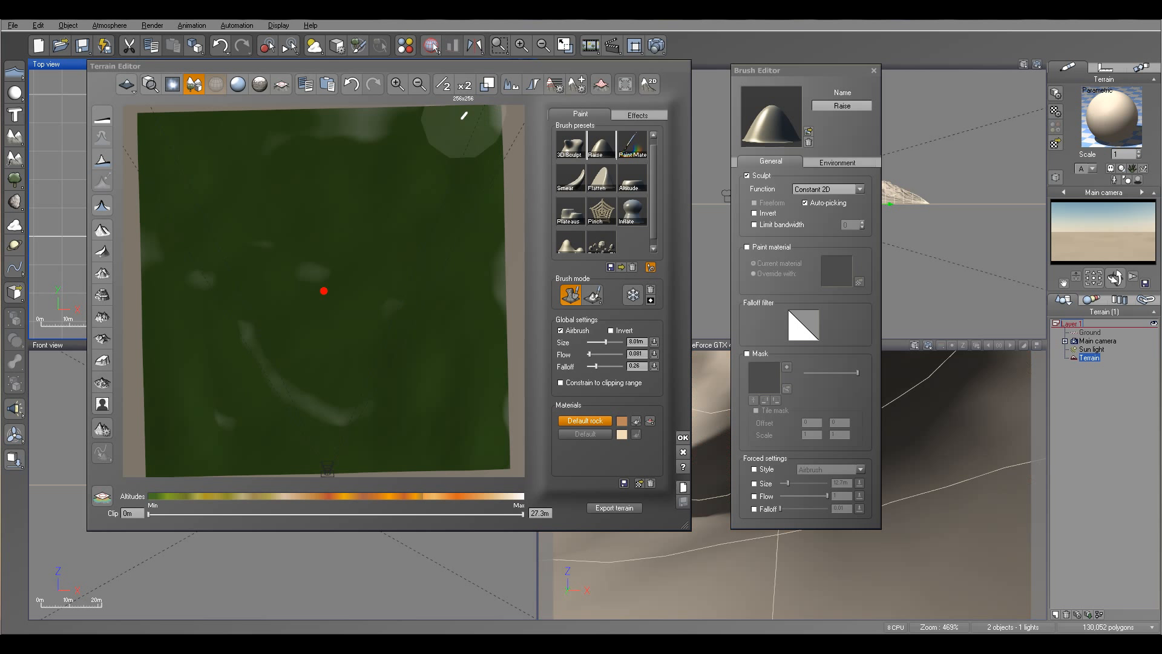
Raise a broad hill ridge along one side of the terrain with overlapping strokes of the Raise brush.
right_drag(423, 353, 389, 386)
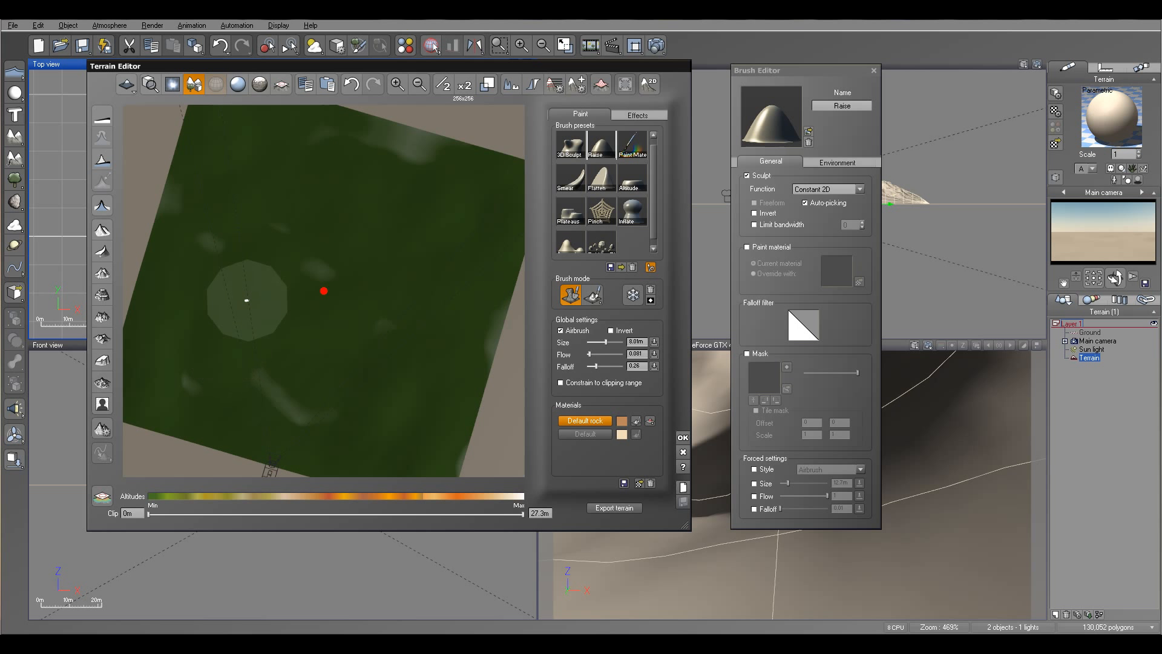
mouse_move(278, 196)
mouse_down()
mouse_move(200, 345)
mouse_move(238, 285)
mouse_move(219, 361)
mouse_up()
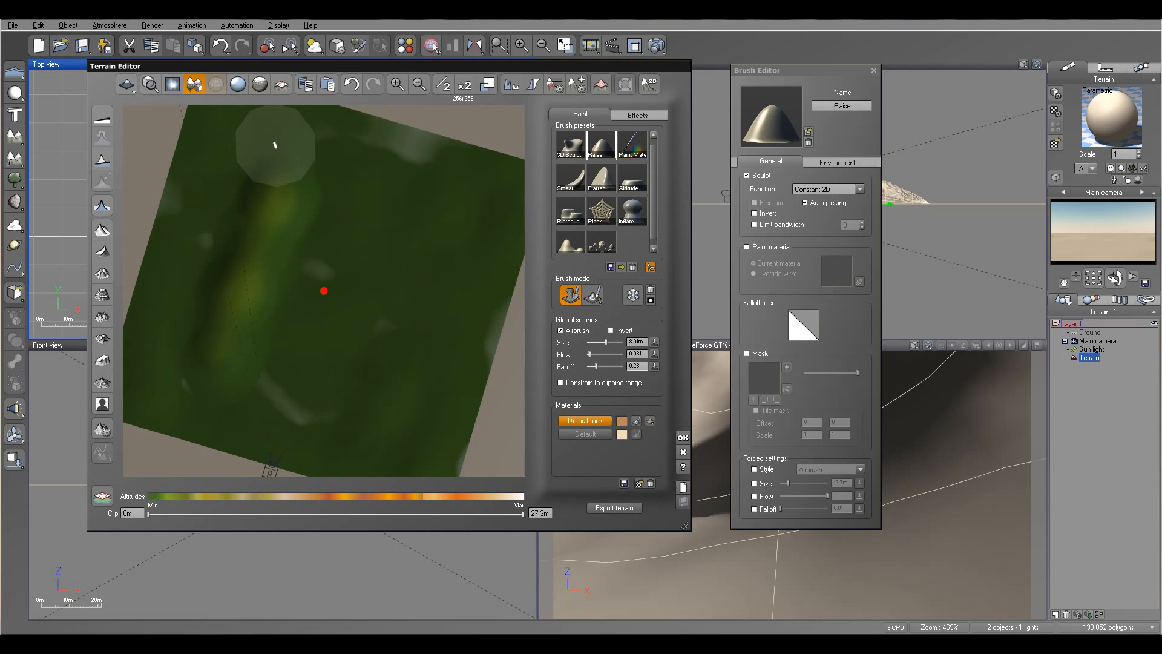
drag(280, 128, 237, 353)
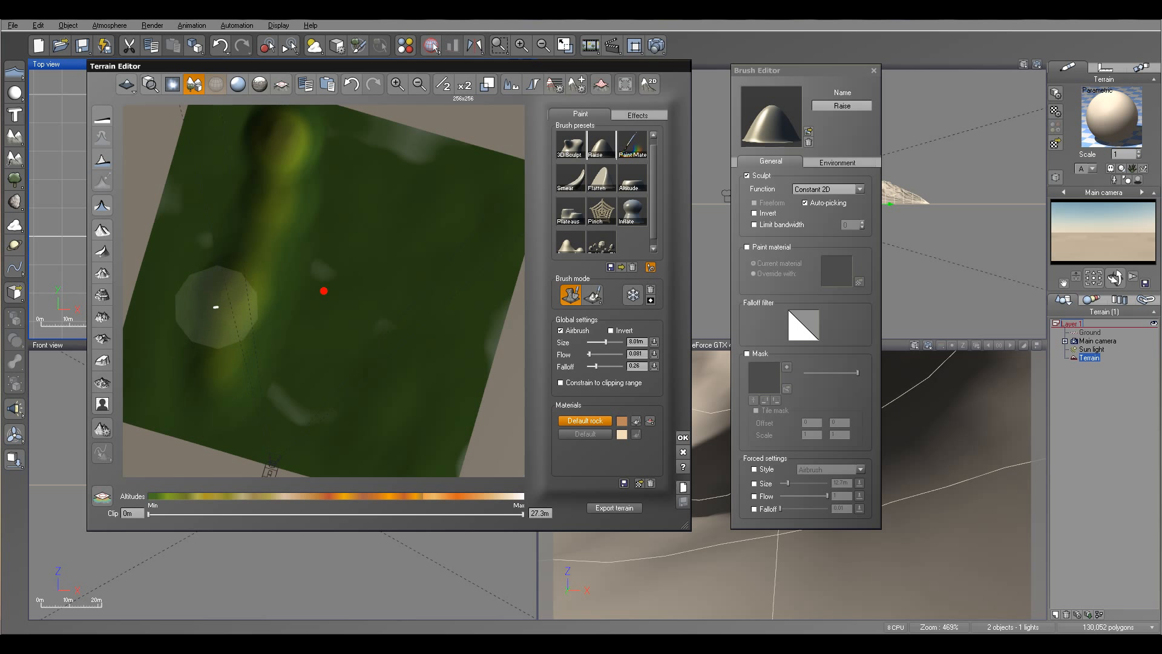
mouse_move(229, 143)
mouse_down()
mouse_move(218, 244)
mouse_move(208, 206)
mouse_move(207, 249)
mouse_up()
mouse_move(263, 281)
right_down()
mouse_move(288, 191)
mouse_move(282, 158)
mouse_move(270, 239)
right_up()
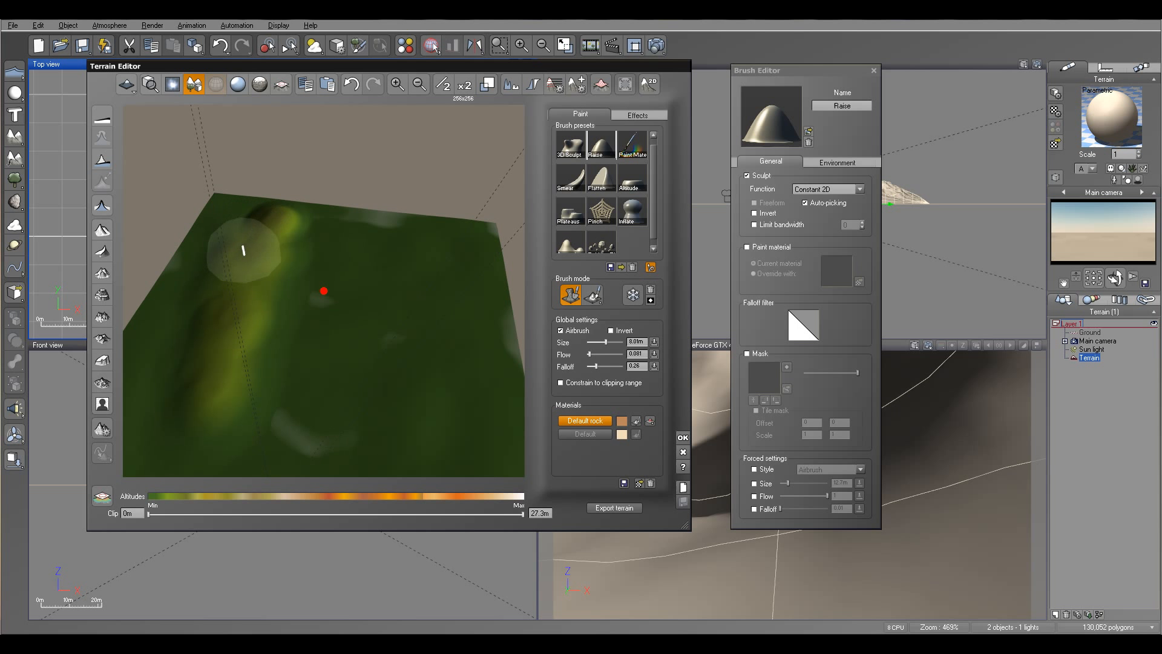
right_drag(266, 266, 220, 251)
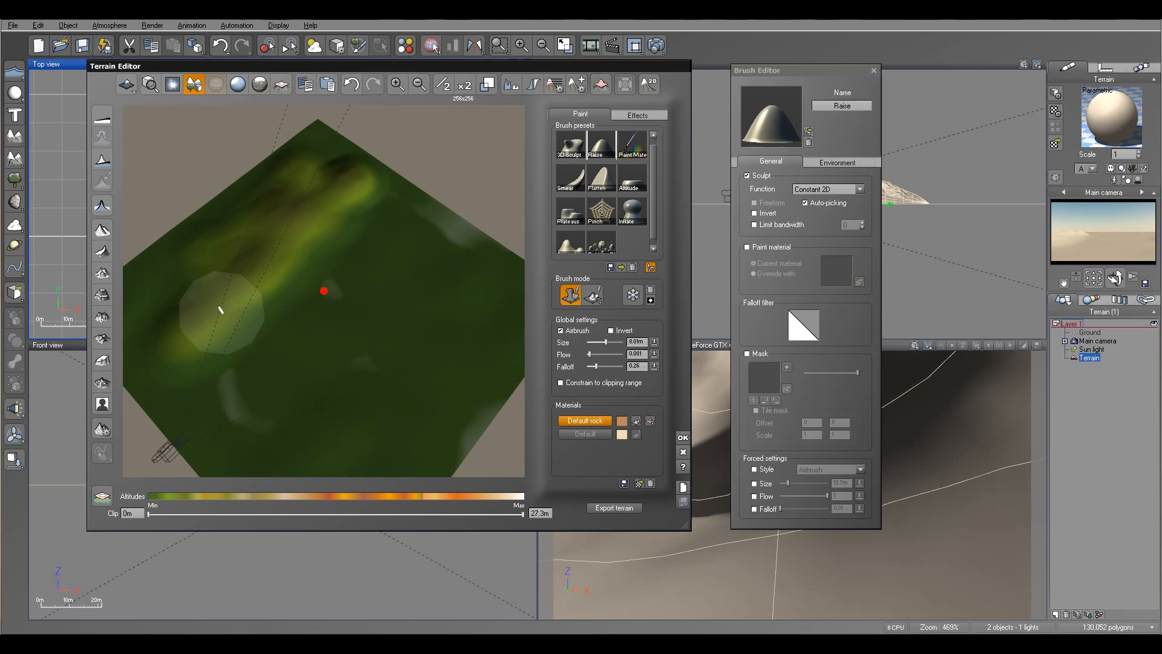
mouse_move(306, 186)
right_down()
mouse_move(284, 357)
mouse_move(310, 188)
right_up()
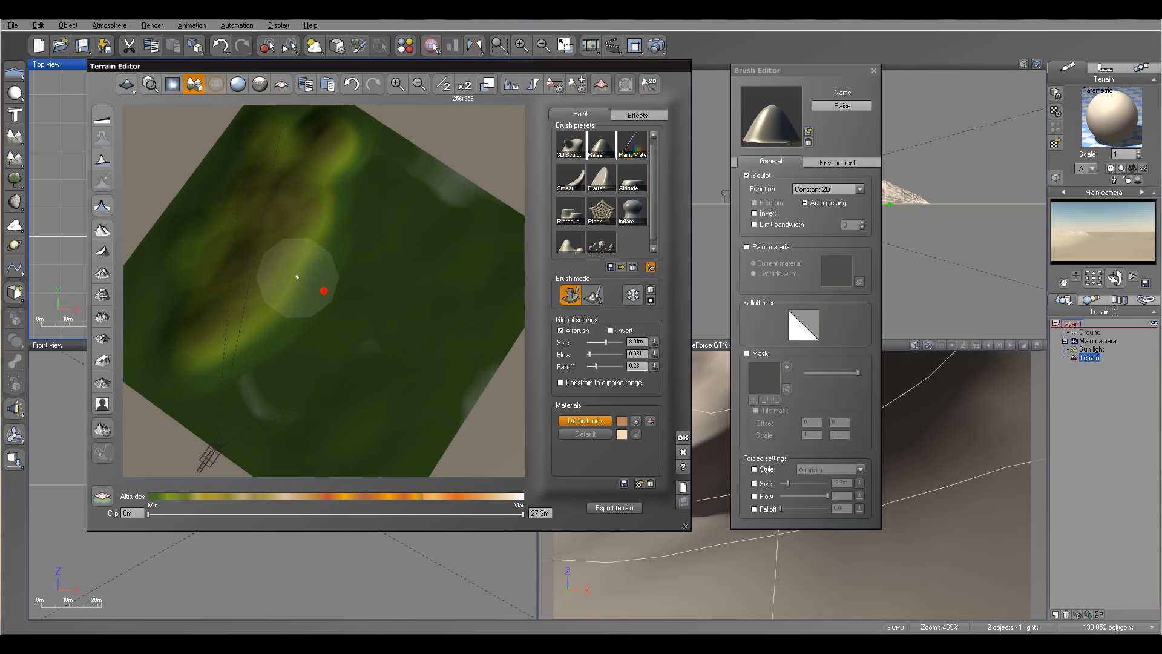
mouse_move(339, 361)
right_down()
mouse_move(408, 218)
mouse_move(254, 412)
right_up()
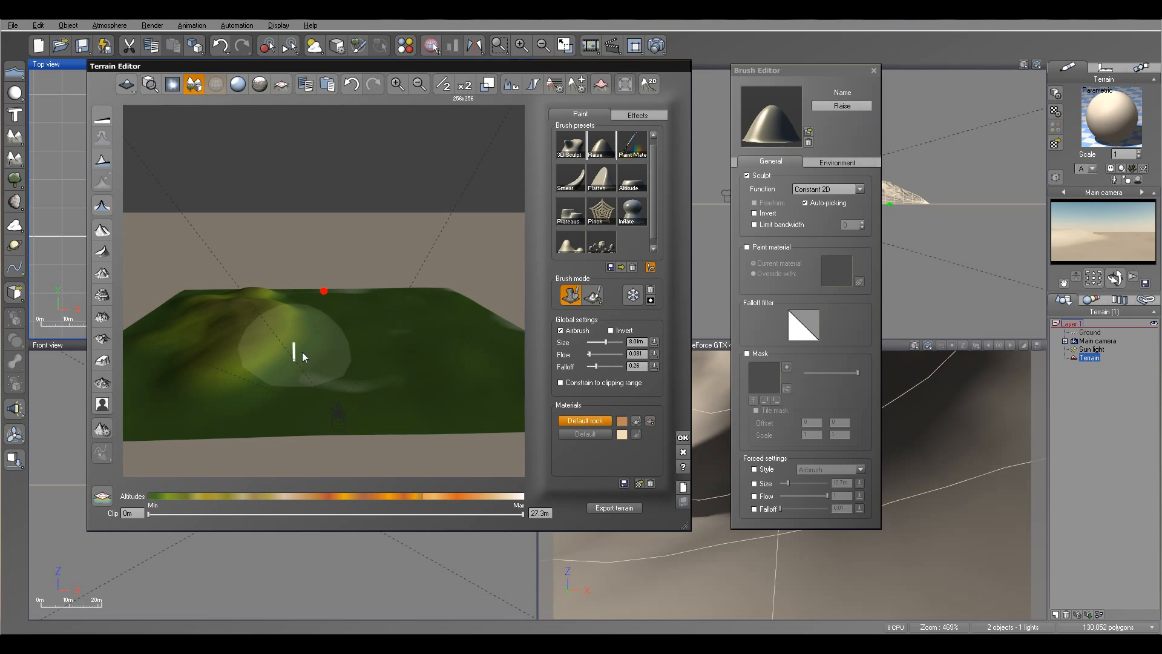
Raise a second ridge on the opposite side and along the far edge, leaving a valley between the two hills.
mouse_move(340, 321)
right_down()
mouse_move(291, 418)
mouse_move(270, 333)
mouse_move(336, 325)
mouse_move(343, 402)
right_up()
mouse_move(355, 271)
mouse_down()
mouse_move(351, 320)
mouse_move(364, 222)
mouse_move(338, 188)
mouse_move(354, 224)
mouse_move(326, 182)
mouse_up()
mouse_move(339, 294)
right_down()
mouse_move(342, 244)
mouse_move(328, 264)
right_up()
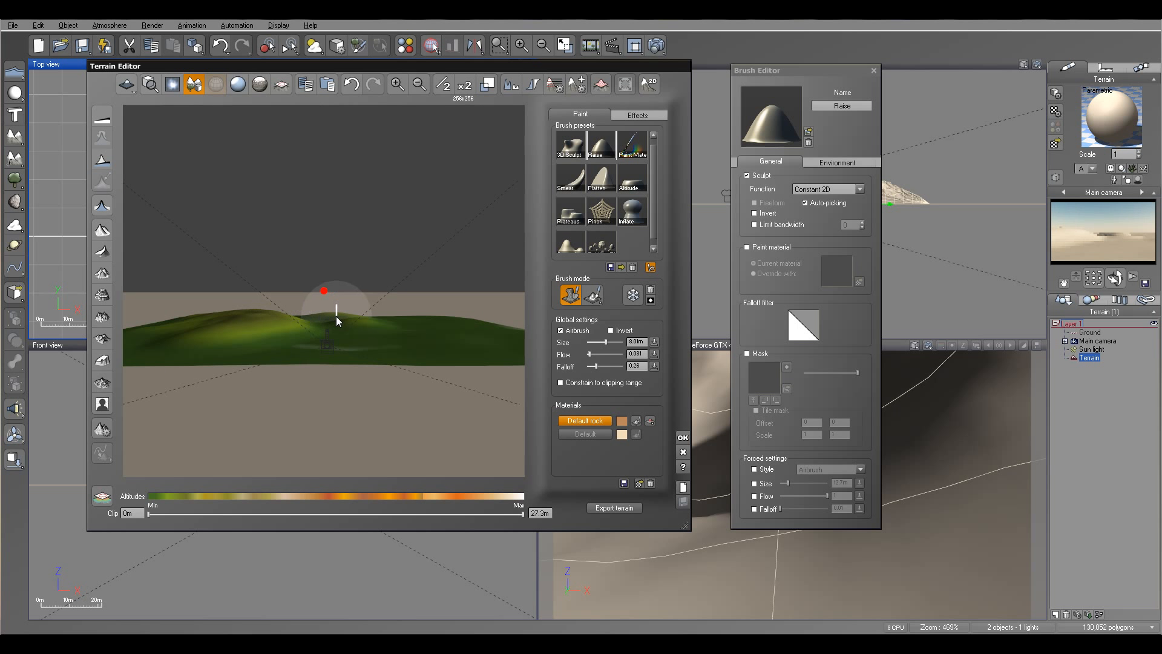
mouse_move(298, 318)
right_down()
mouse_move(339, 370)
mouse_move(324, 242)
right_up()
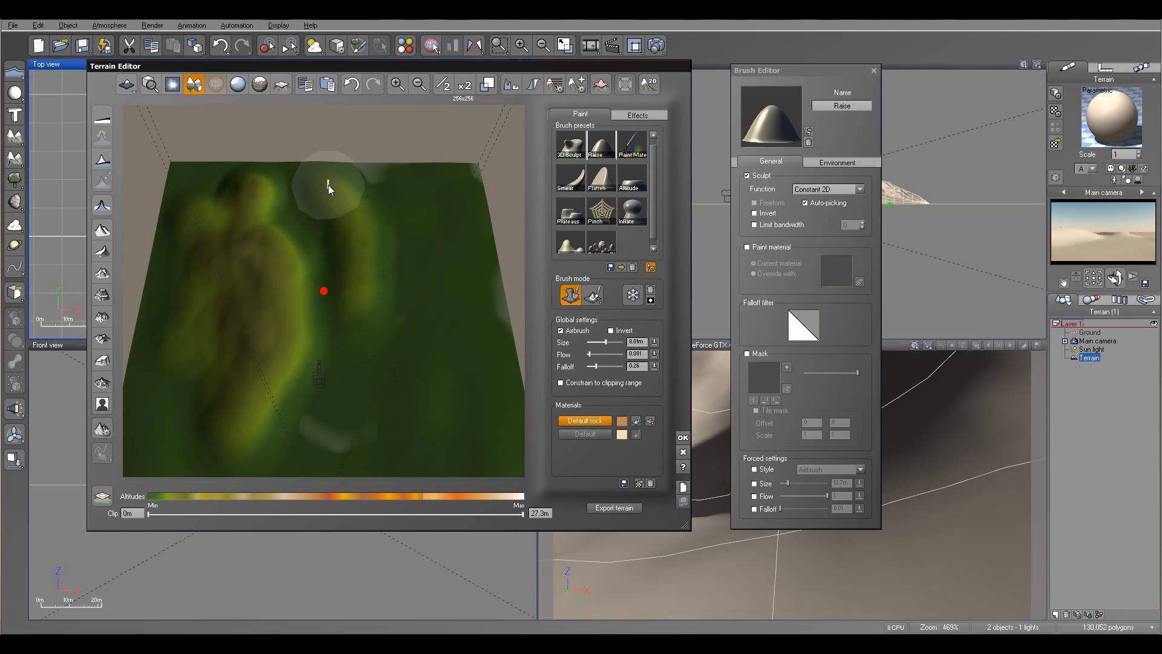
right_drag(398, 246, 391, 197)
right_drag(306, 266, 368, 288)
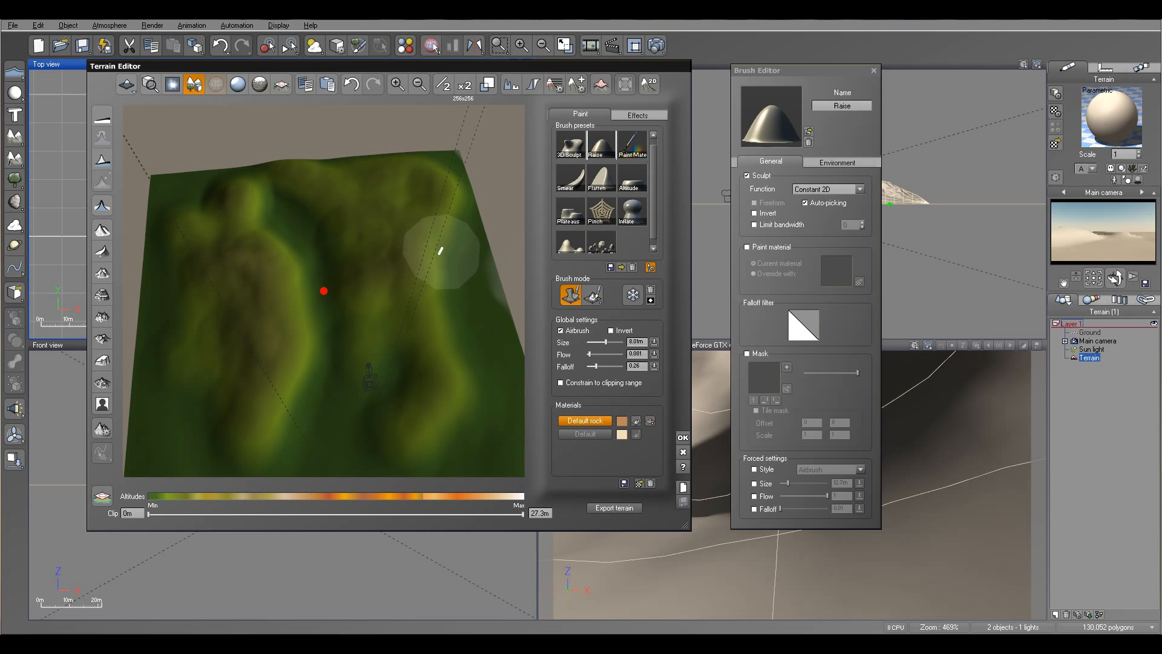
right_drag(436, 250, 470, 257)
mouse_move(408, 326)
right_down()
mouse_move(417, 338)
mouse_move(408, 325)
mouse_move(401, 383)
mouse_move(427, 412)
mouse_move(385, 427)
right_up()
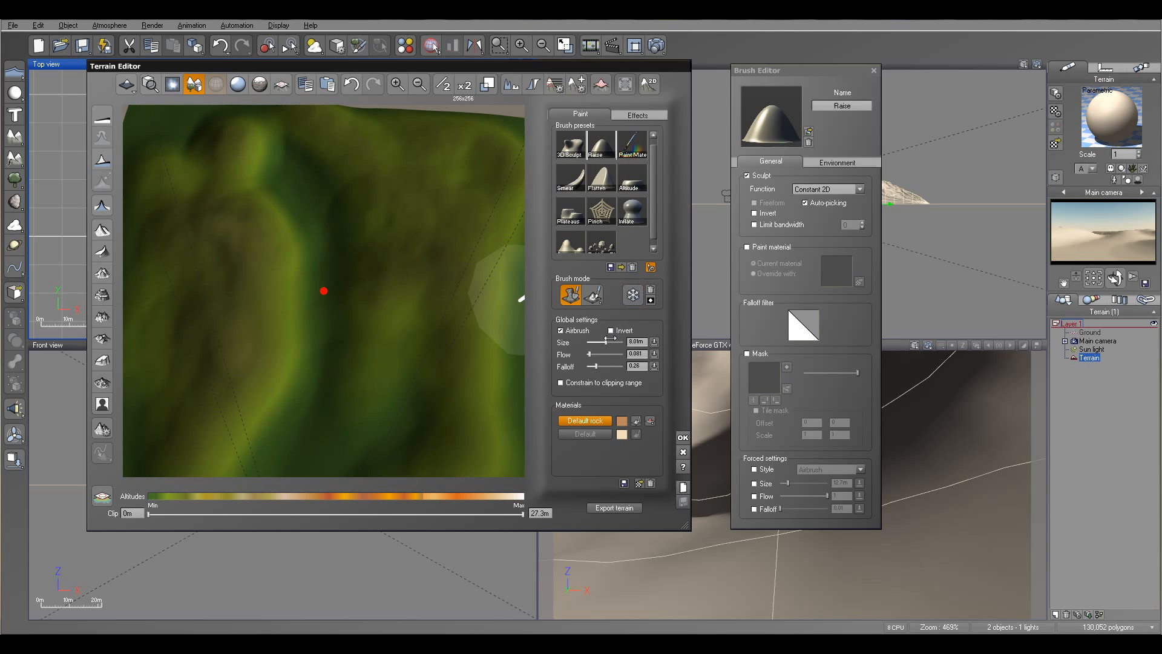
Reduce the brush size to 4.75 m and add smaller bumps along the second ridge's slope into the valley.
drag(605, 343, 599, 343)
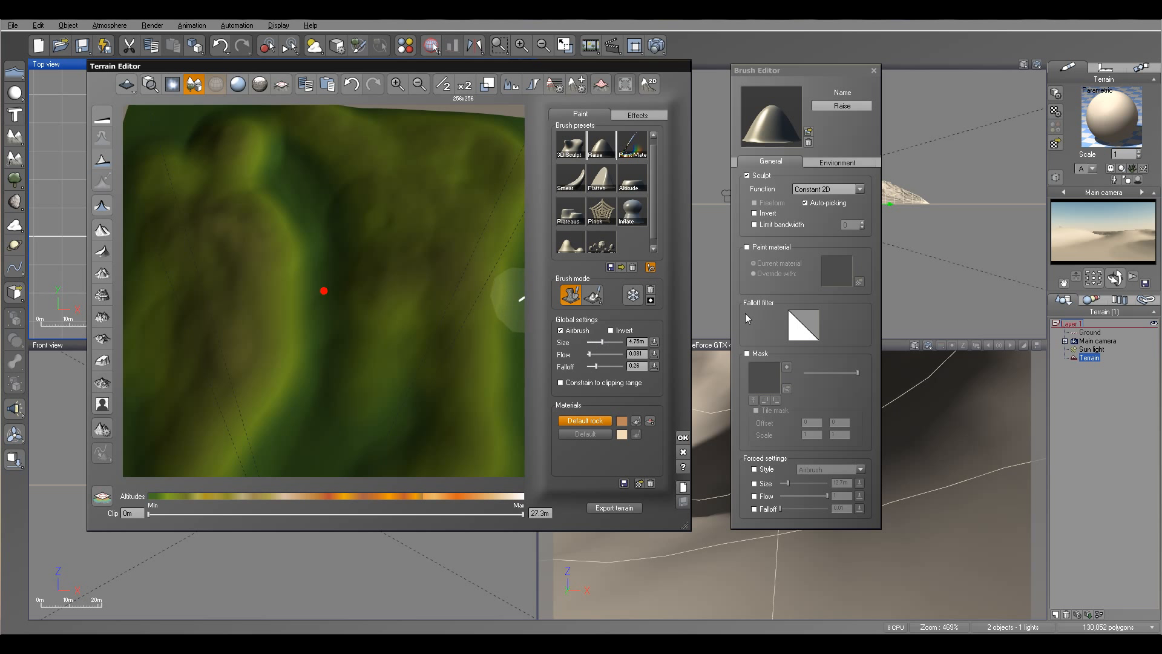
click(547, 64)
mouse_move(507, 248)
right_down()
mouse_move(365, 383)
mouse_move(489, 264)
mouse_move(492, 211)
mouse_move(507, 319)
mouse_move(504, 306)
mouse_move(498, 390)
right_up()
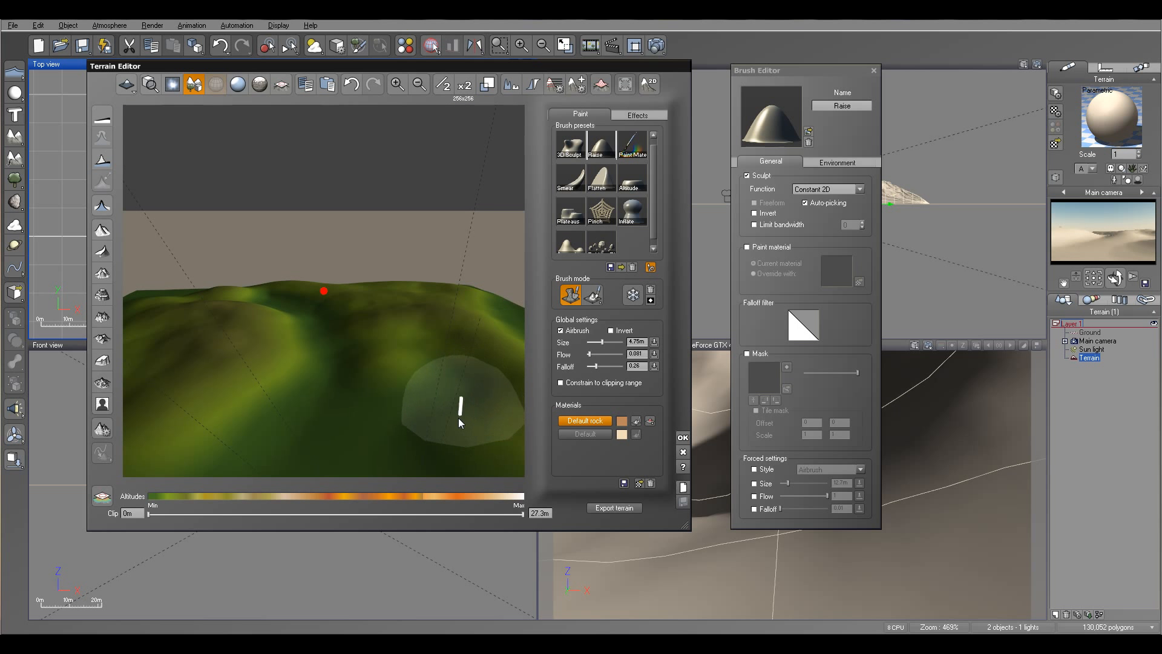
mouse_move(489, 395)
right_down()
mouse_move(507, 418)
mouse_move(489, 395)
right_up()
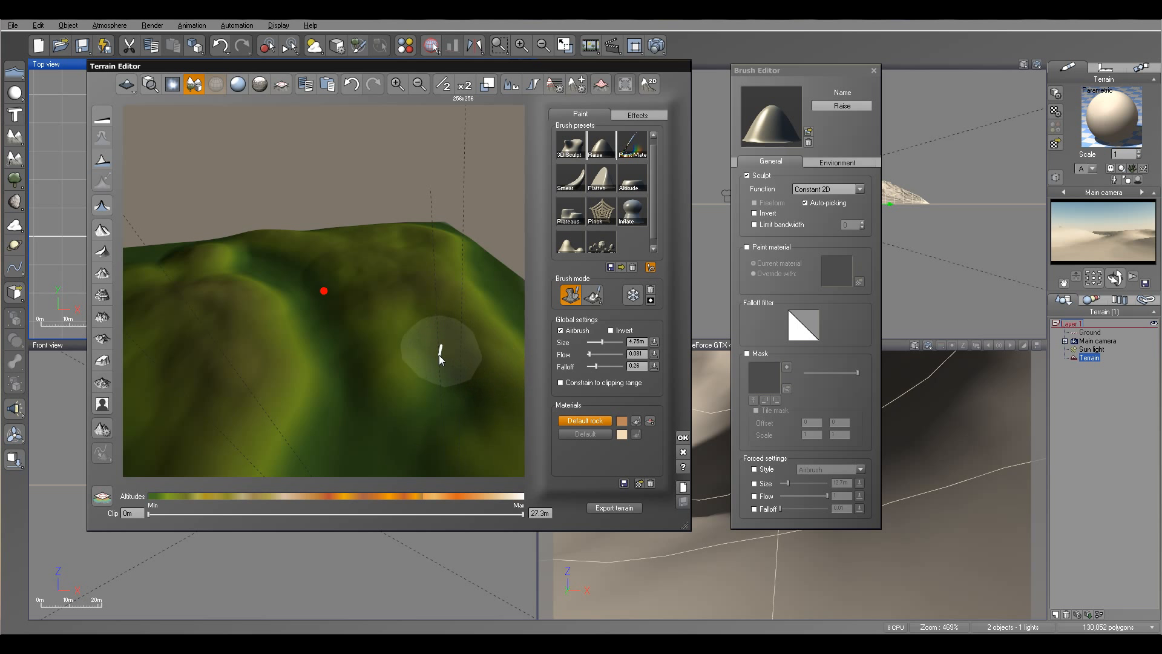
right_drag(362, 398, 294, 415)
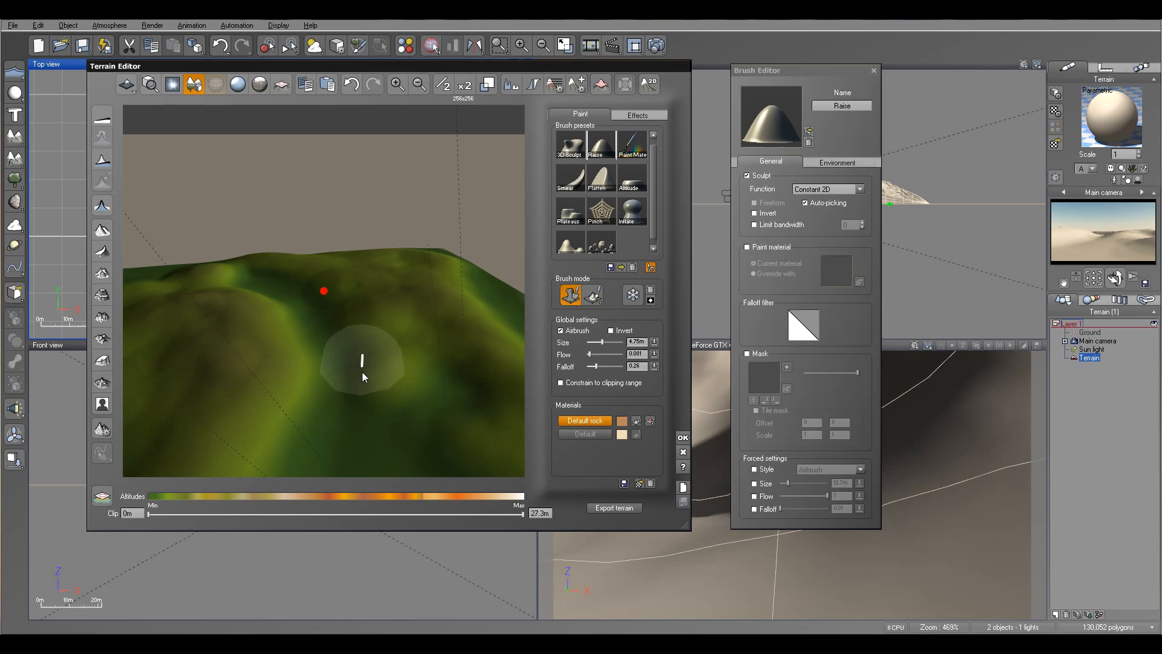
right_drag(378, 373, 425, 437)
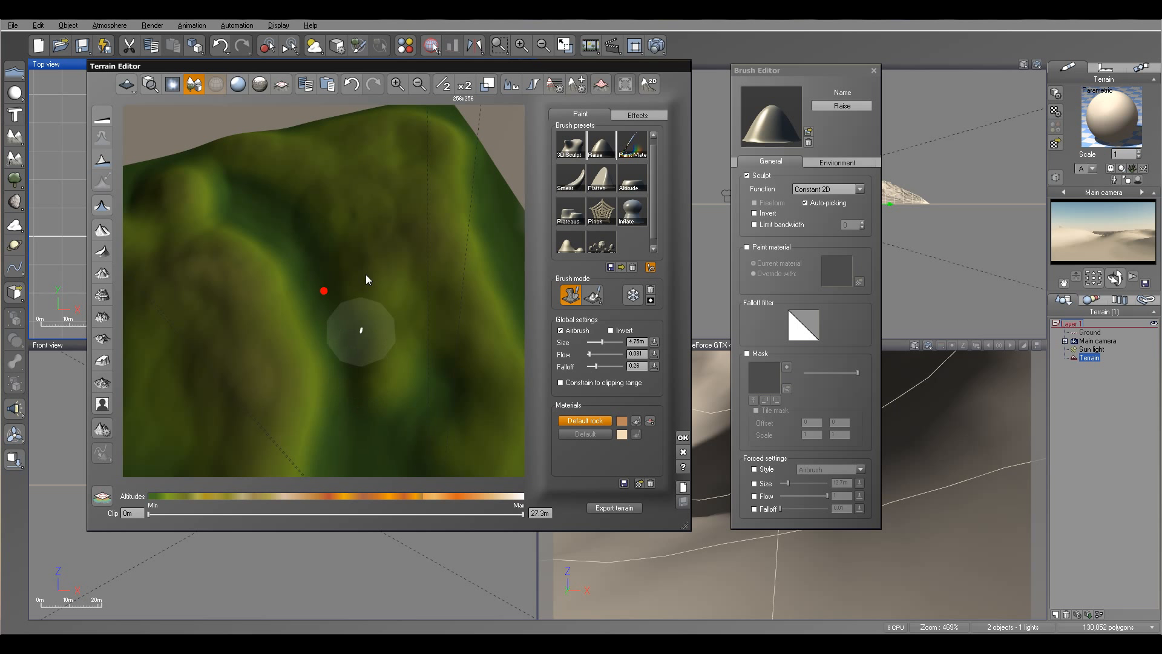
Show the terrain's clipping planes and narrow the altitude clip range to a minimum of 66.259 and a maximum of 1.06 m.
click(282, 88)
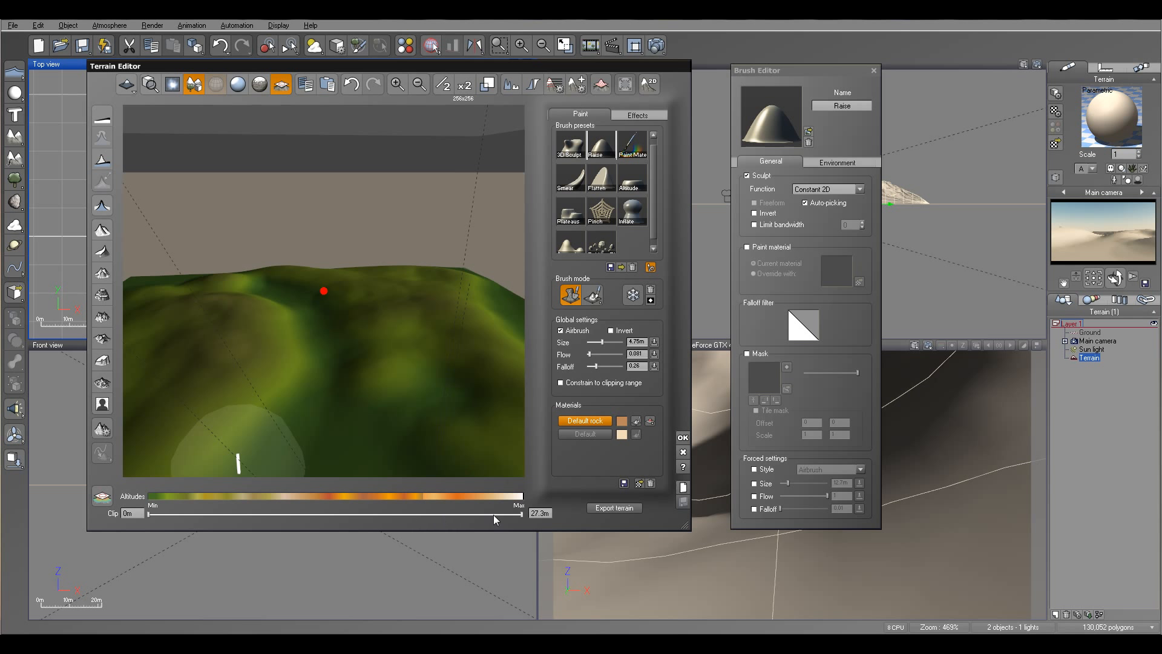
drag(519, 516, 157, 517)
right_drag(364, 348, 412, 411)
Invert the brush, set its size to 1.79 m, and carve a winding channel through the valley between the hills.
click(611, 331)
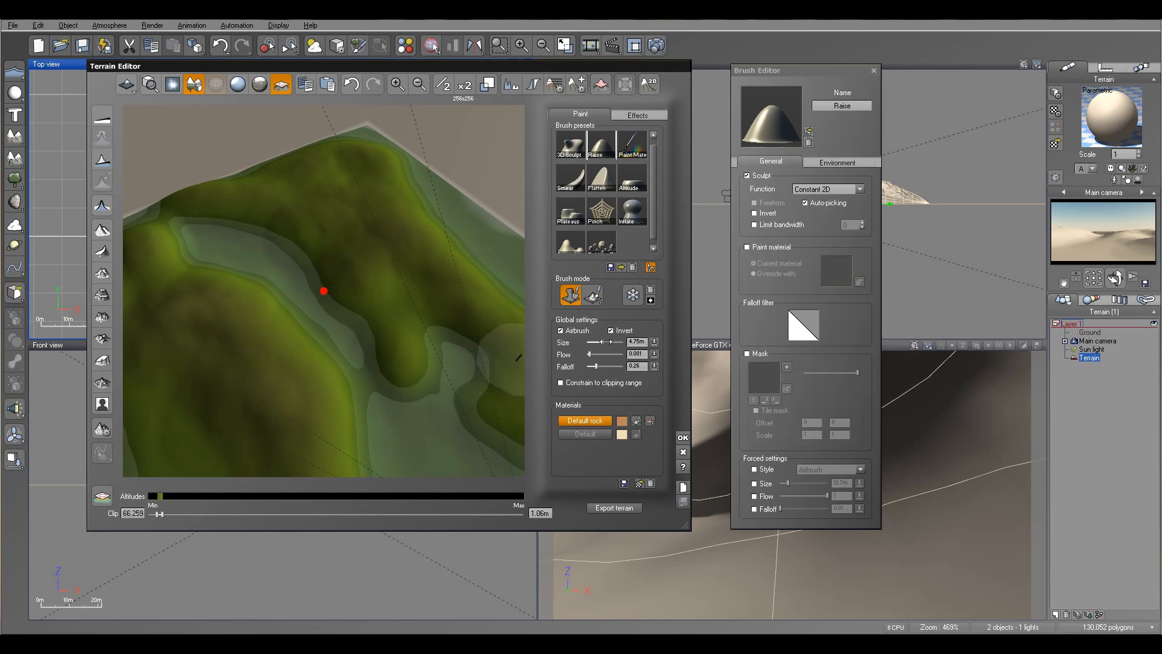
right_drag(415, 361, 390, 375)
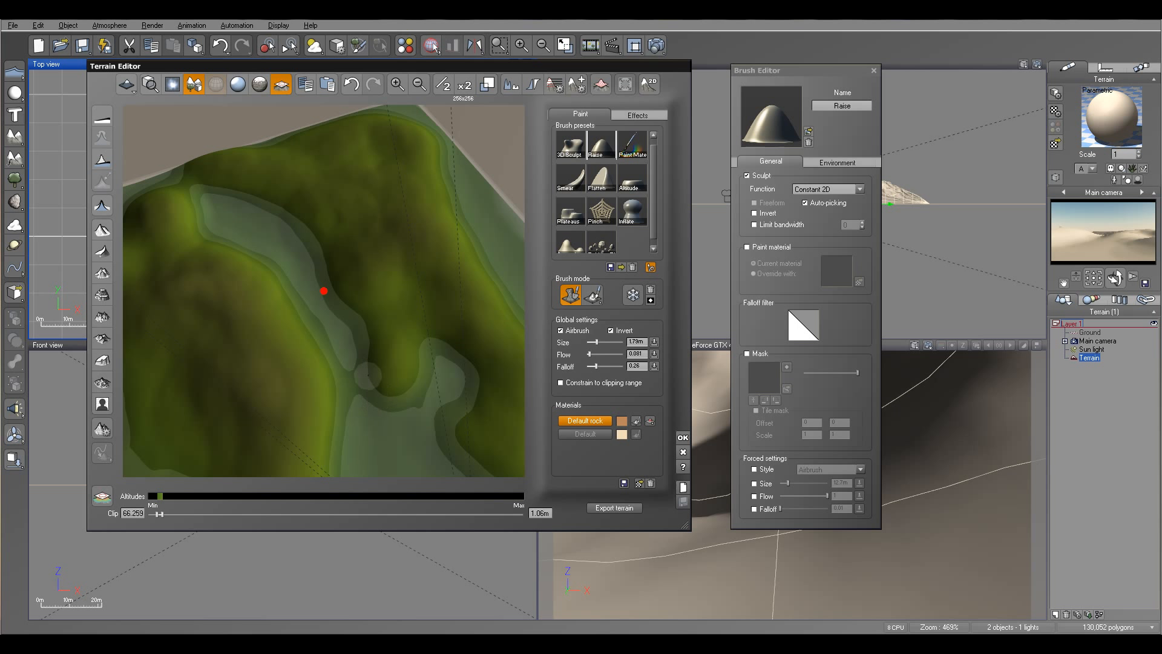
mouse_move(364, 396)
right_down()
mouse_move(362, 247)
mouse_move(349, 350)
right_up()
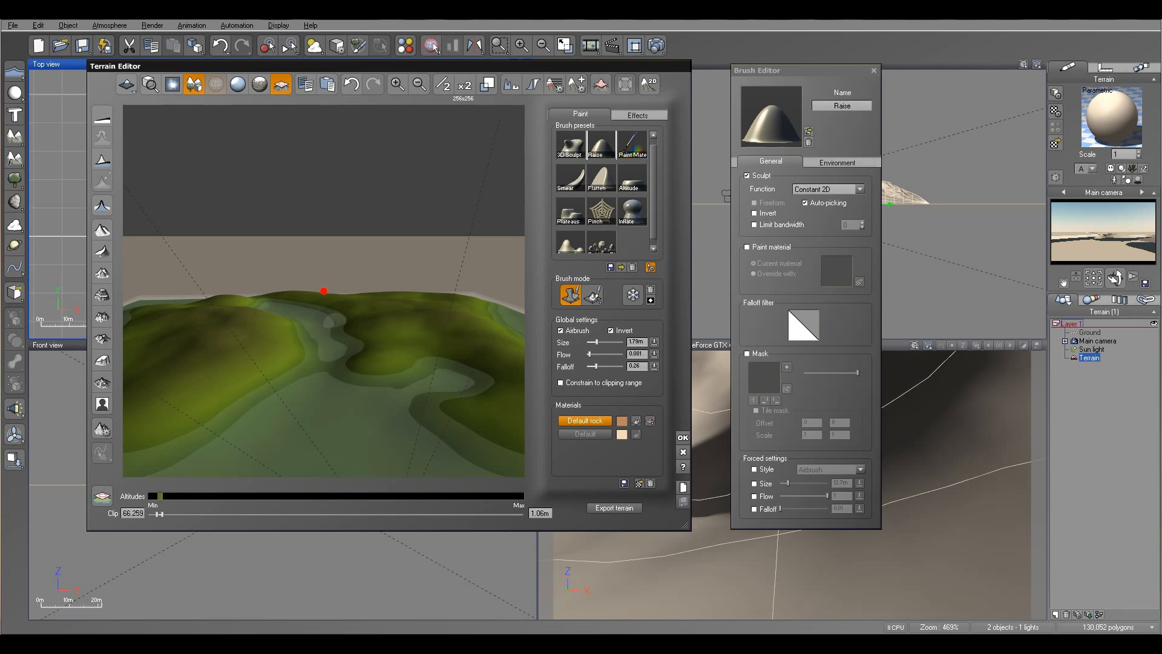
right_drag(346, 362, 350, 481)
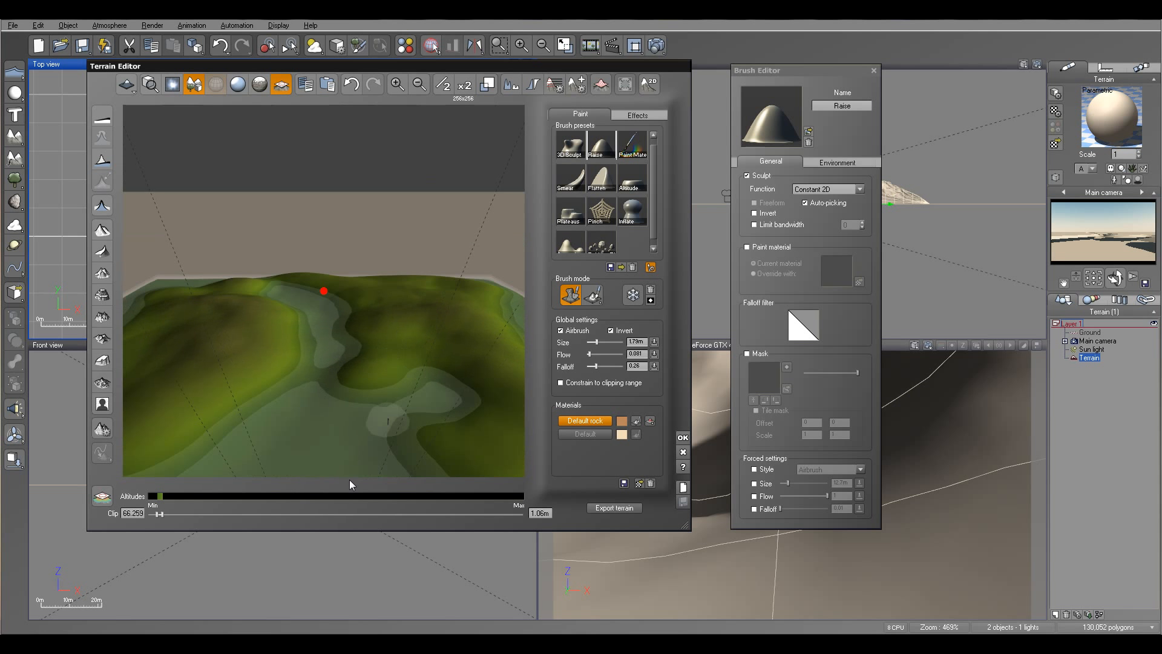
Restore the altitude clip range to 0 m to 27.3 m and hide the clipping planes.
drag(160, 514, 535, 513)
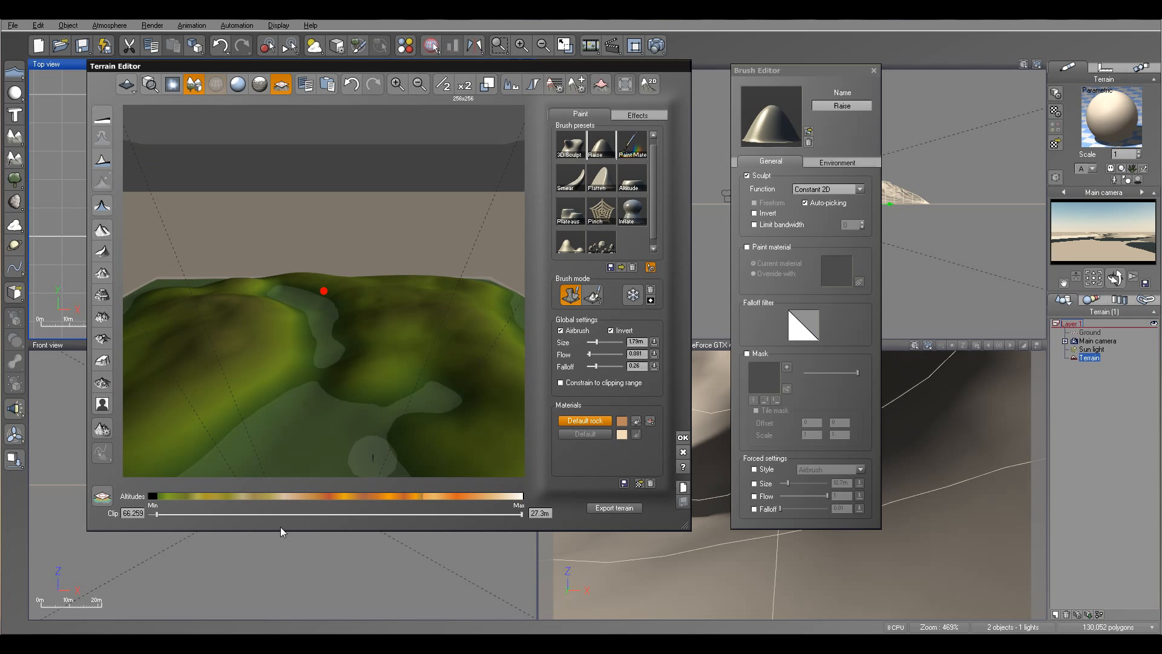
drag(157, 513, 149, 514)
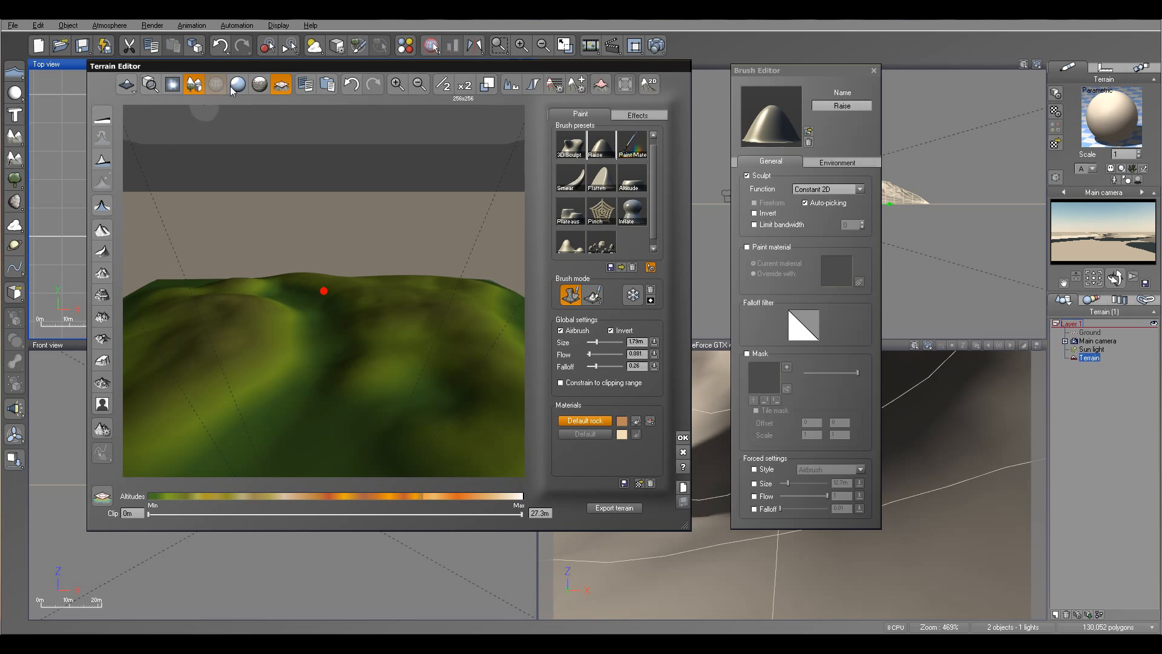
click(281, 85)
Deepen the narrow channel between the two hills with short strokes of the inverted brush.
right_drag(476, 362, 474, 335)
right_drag(390, 325, 415, 443)
right_drag(399, 228, 401, 317)
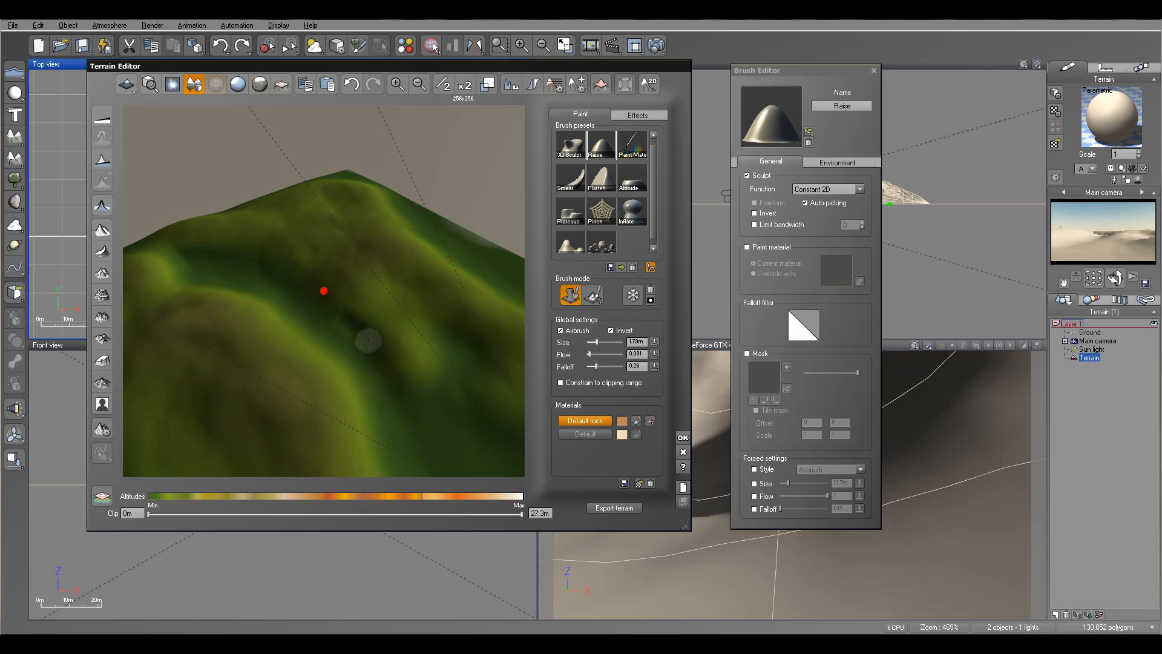
right_drag(384, 370, 342, 337)
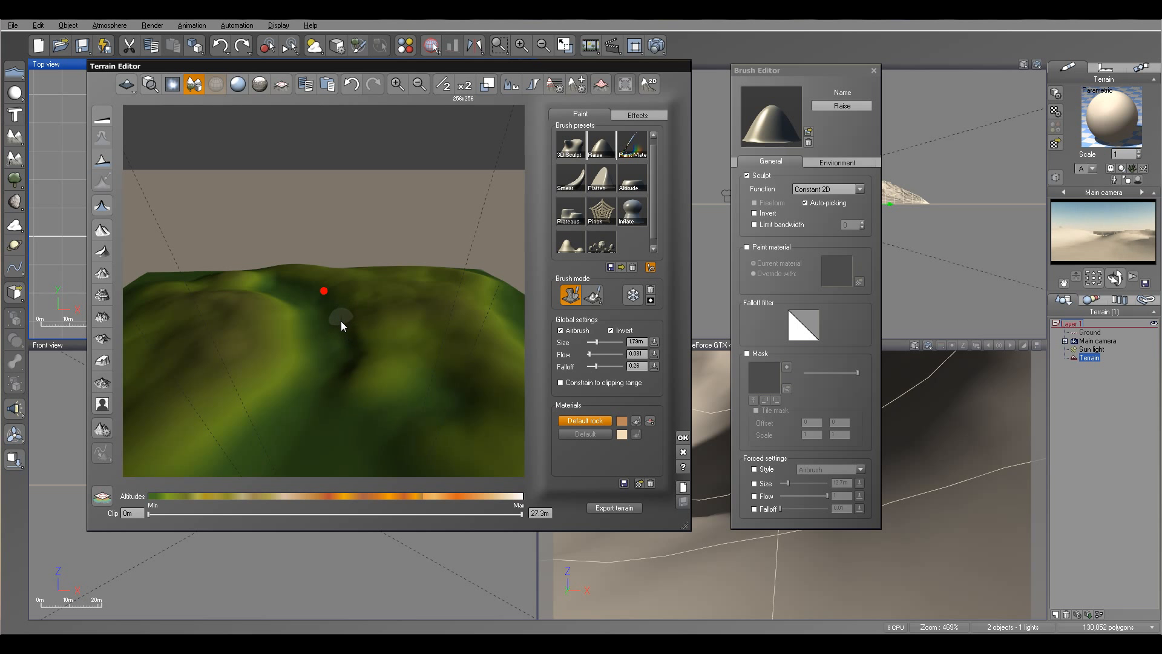
mouse_move(342, 352)
mouse_down()
mouse_move(332, 360)
mouse_move(348, 359)
mouse_up()
right_drag(427, 328, 437, 320)
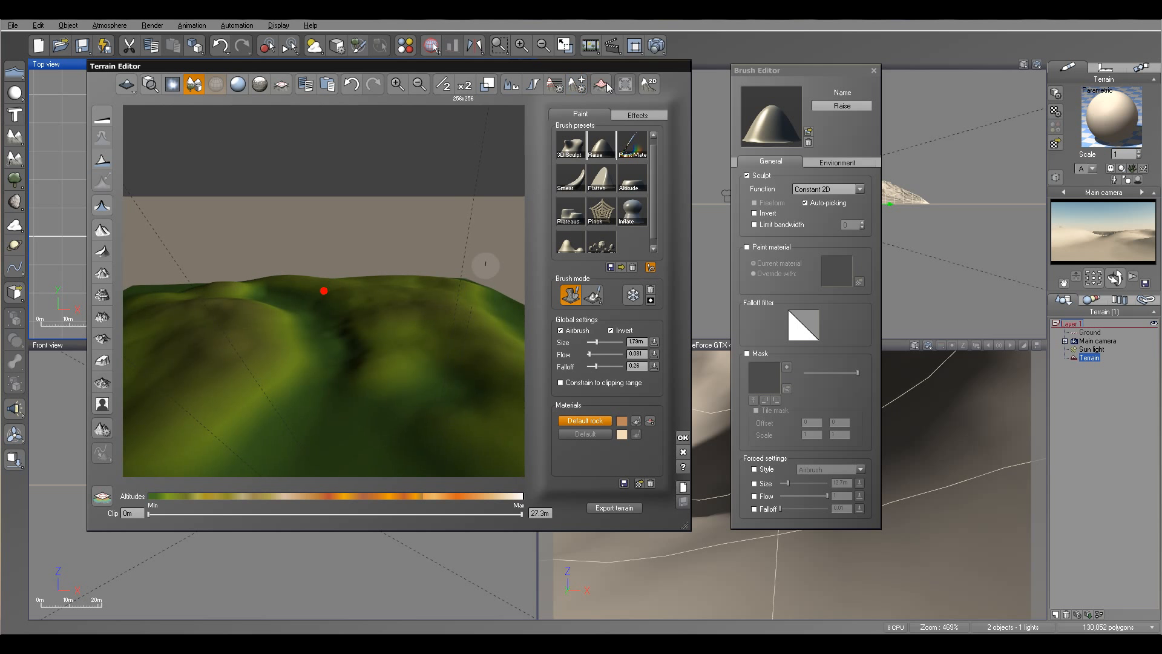
Apply the Diffusive erosion effect to the terrain and return to the painting settings.
click(637, 113)
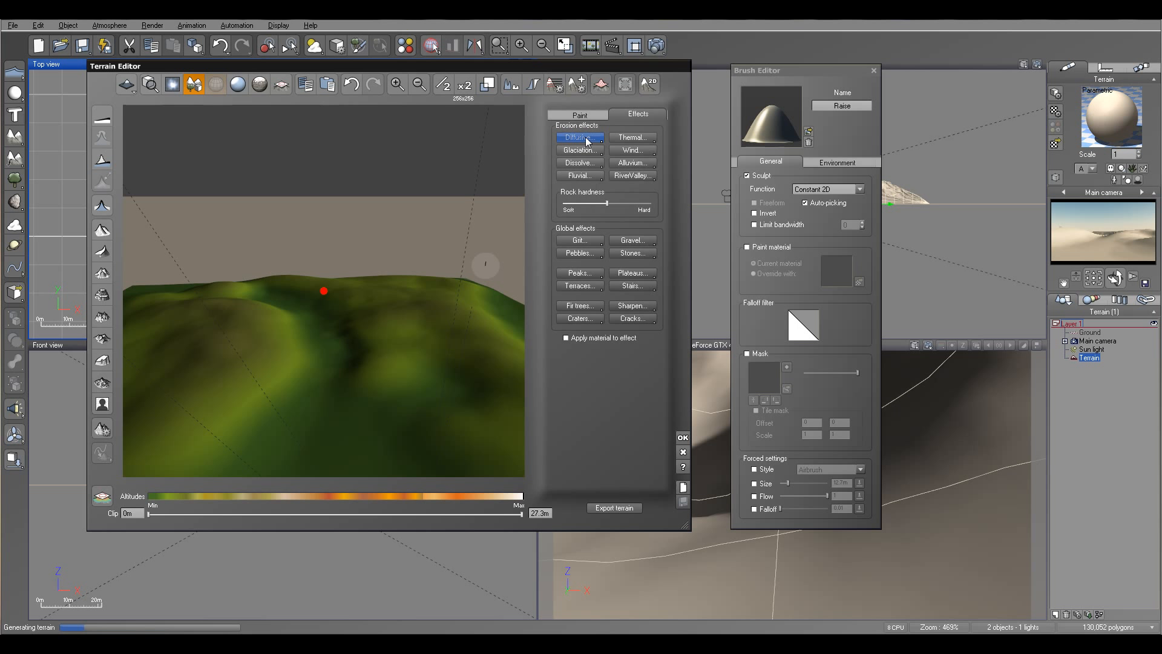
right_drag(447, 337, 500, 446)
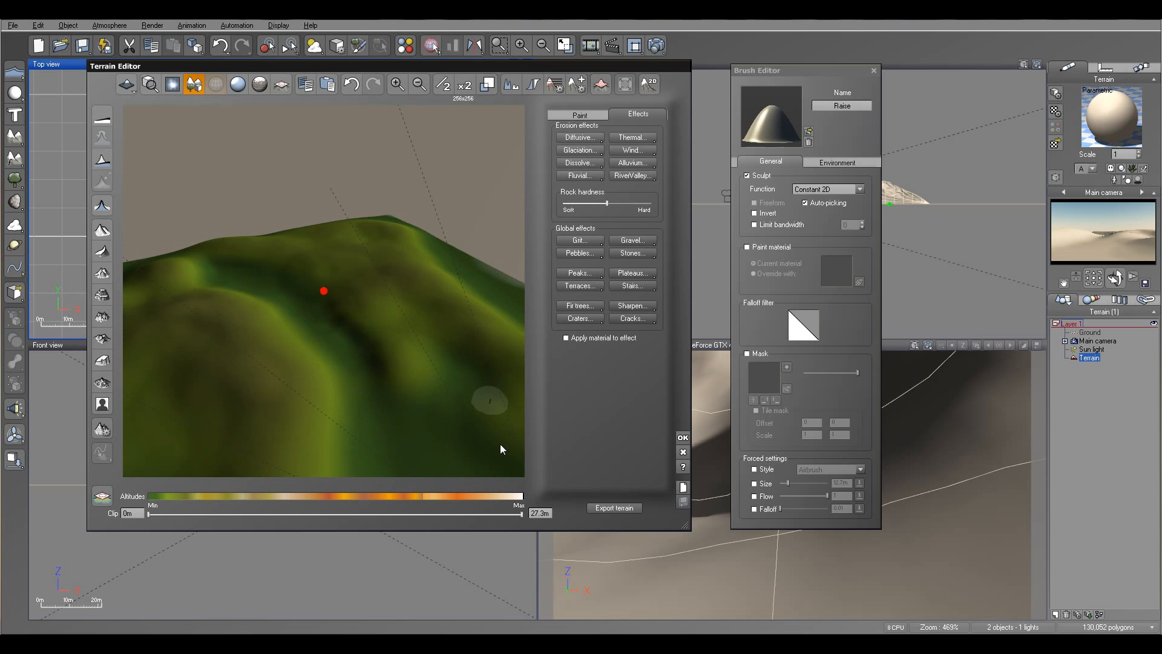
click(571, 117)
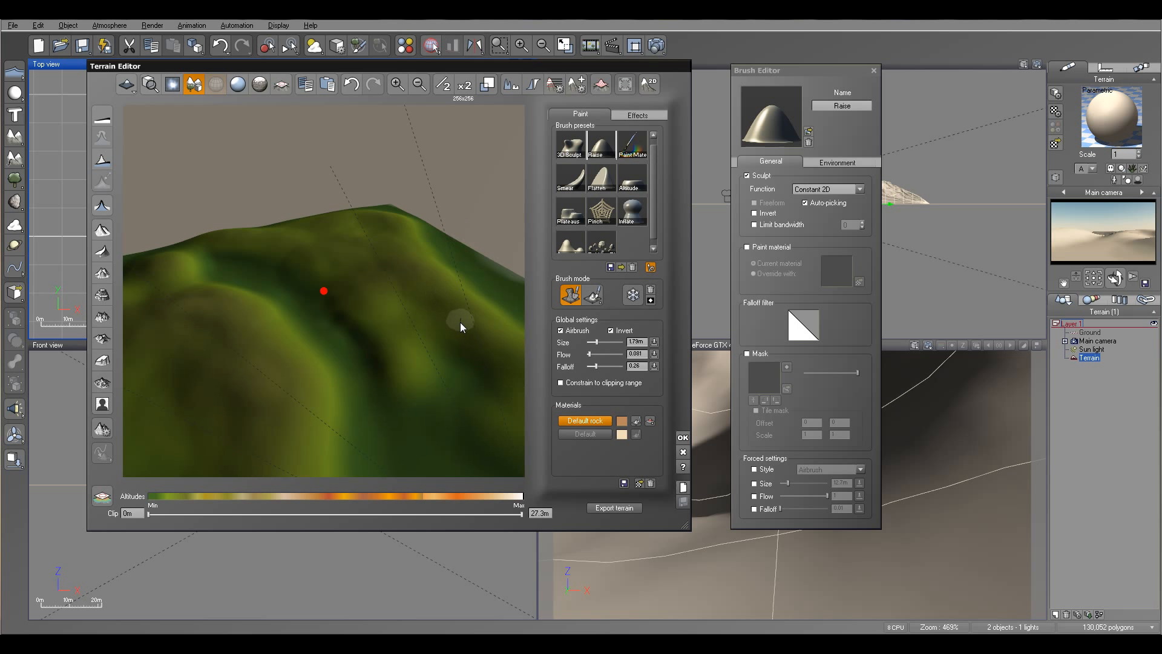
Set the inverted brush's flow to 0.064 and size to 2.99 m, and carve stronger depressions beside the small spur in the valley.
mouse_move(456, 314)
right_down()
mouse_move(475, 325)
mouse_move(463, 324)
right_up()
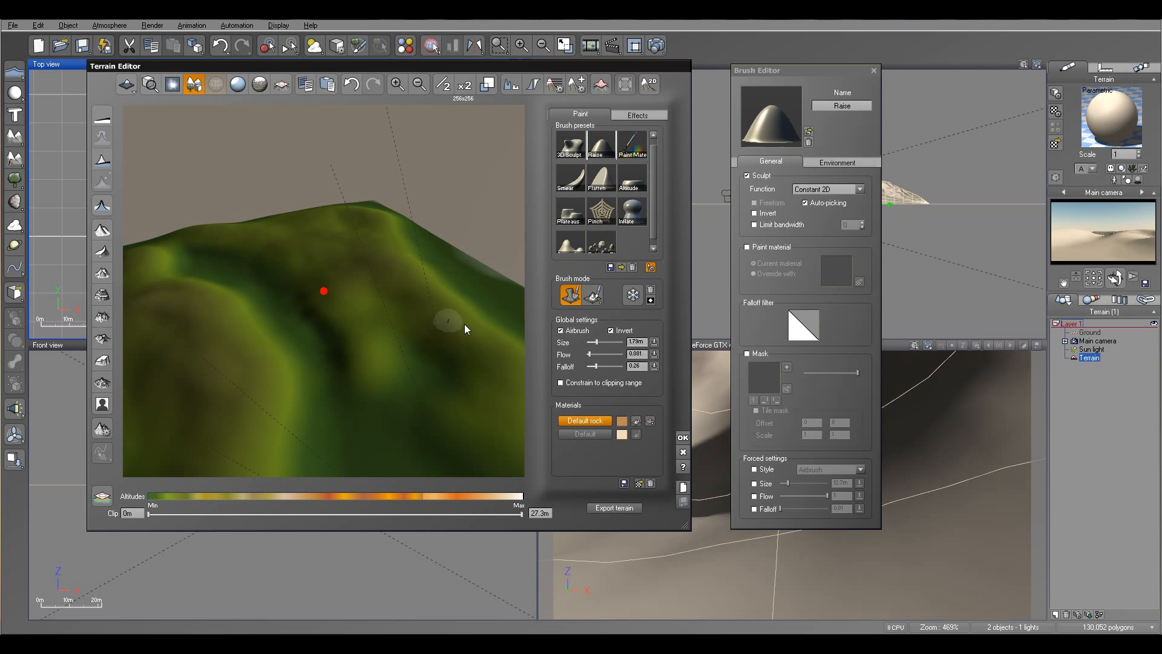
middle_drag(464, 325, 452, 307)
right_drag(418, 351, 418, 404)
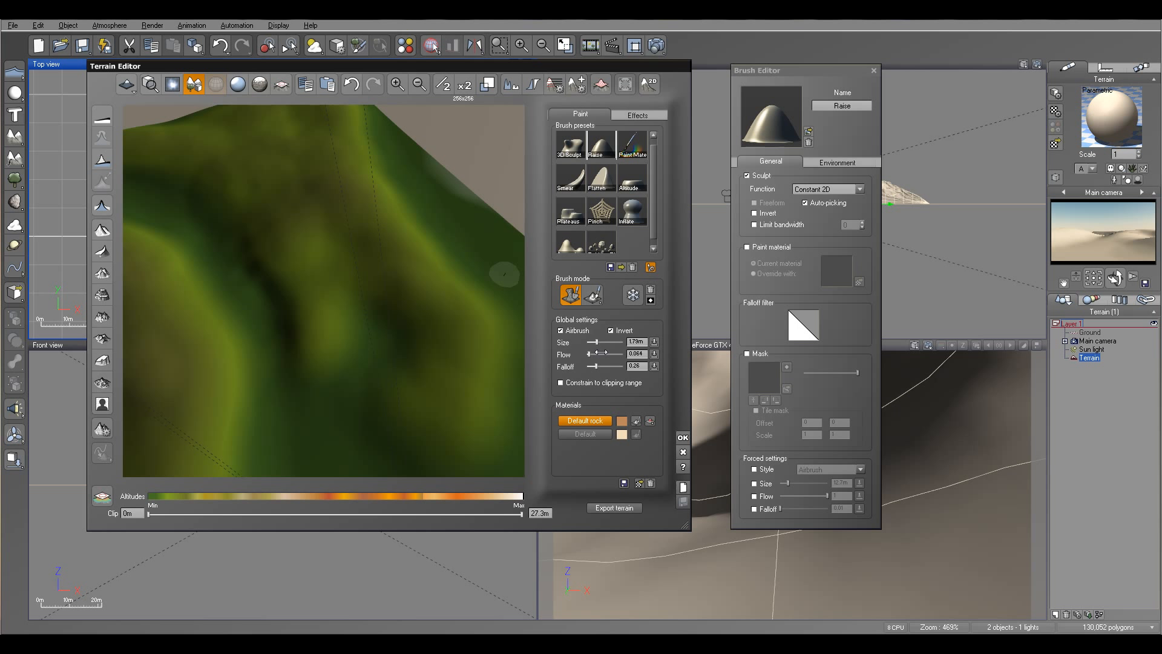
drag(604, 343, 610, 343)
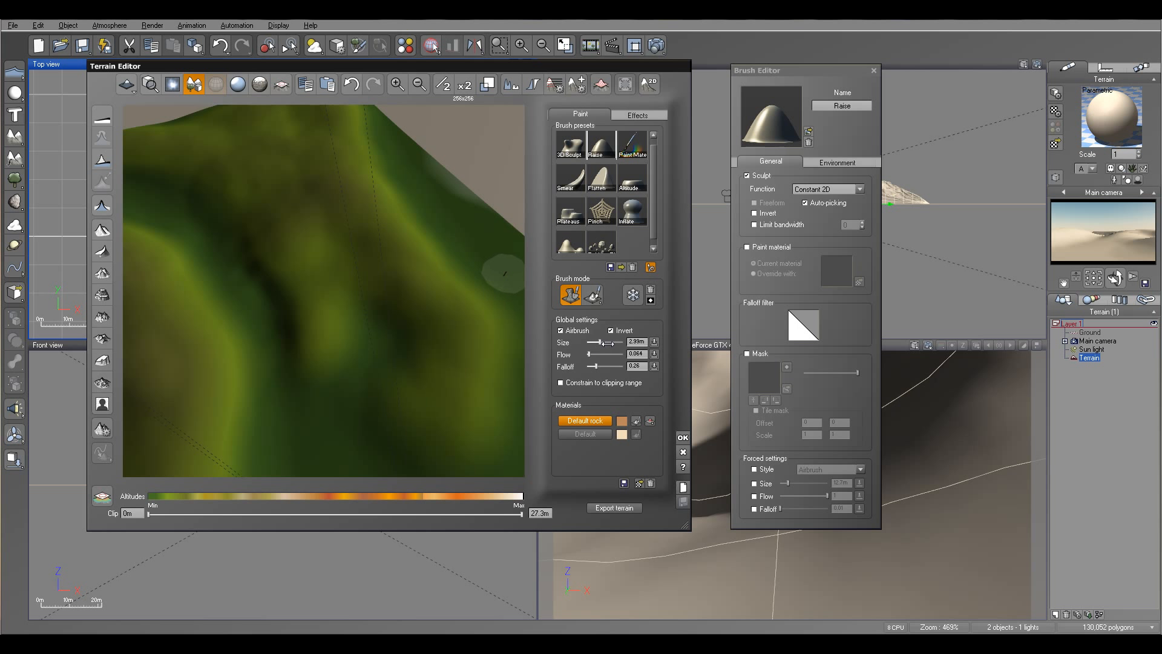
mouse_move(384, 391)
mouse_down()
mouse_move(380, 409)
mouse_move(394, 402)
mouse_move(401, 359)
mouse_up()
mouse_move(473, 444)
right_down()
mouse_move(446, 352)
mouse_move(422, 324)
mouse_move(440, 325)
mouse_move(423, 329)
mouse_move(435, 361)
right_up()
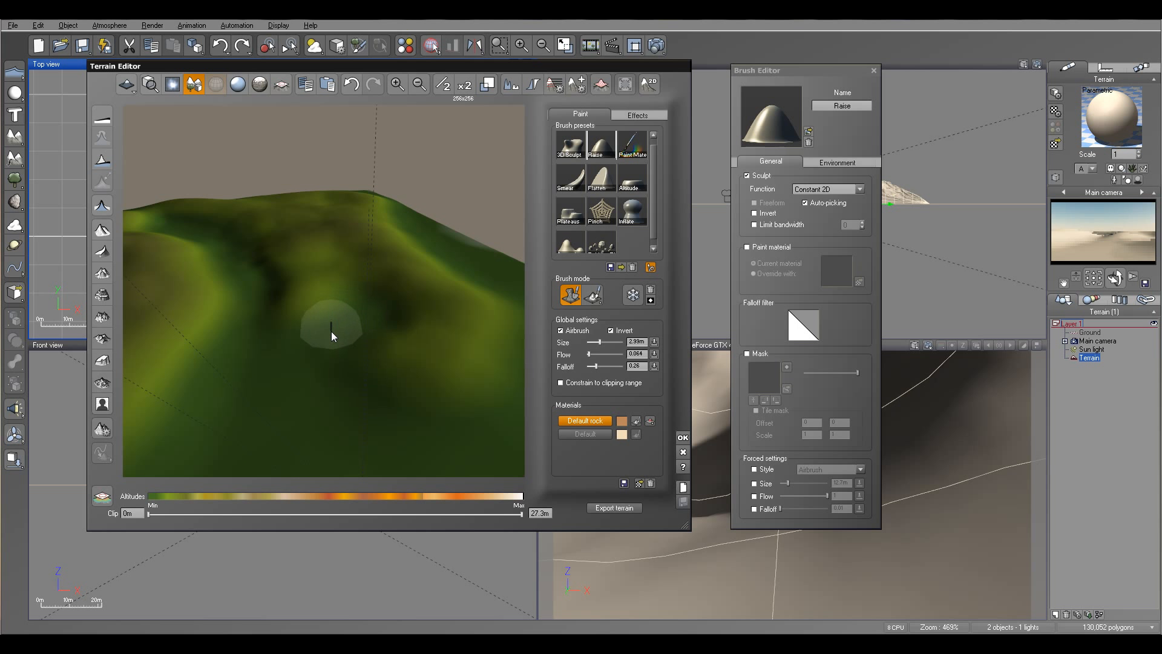
right_drag(411, 314, 432, 385)
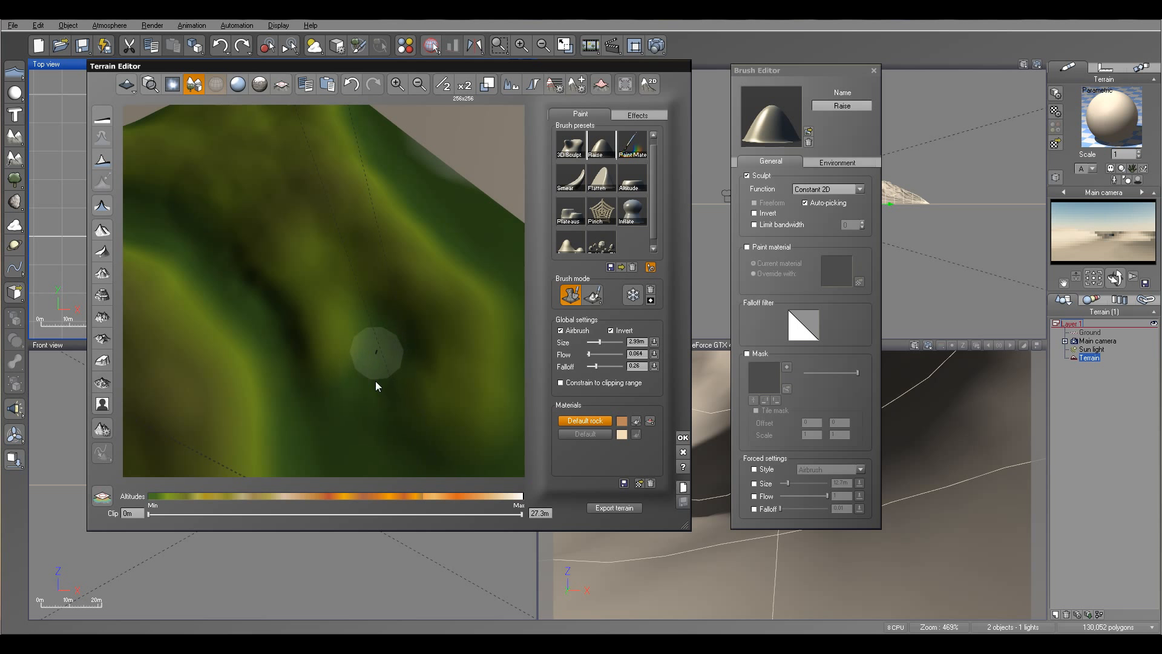
mouse_move(422, 366)
right_down()
mouse_move(376, 317)
mouse_move(335, 321)
mouse_move(271, 303)
mouse_move(286, 353)
mouse_move(389, 307)
mouse_move(393, 284)
mouse_move(393, 368)
right_up()
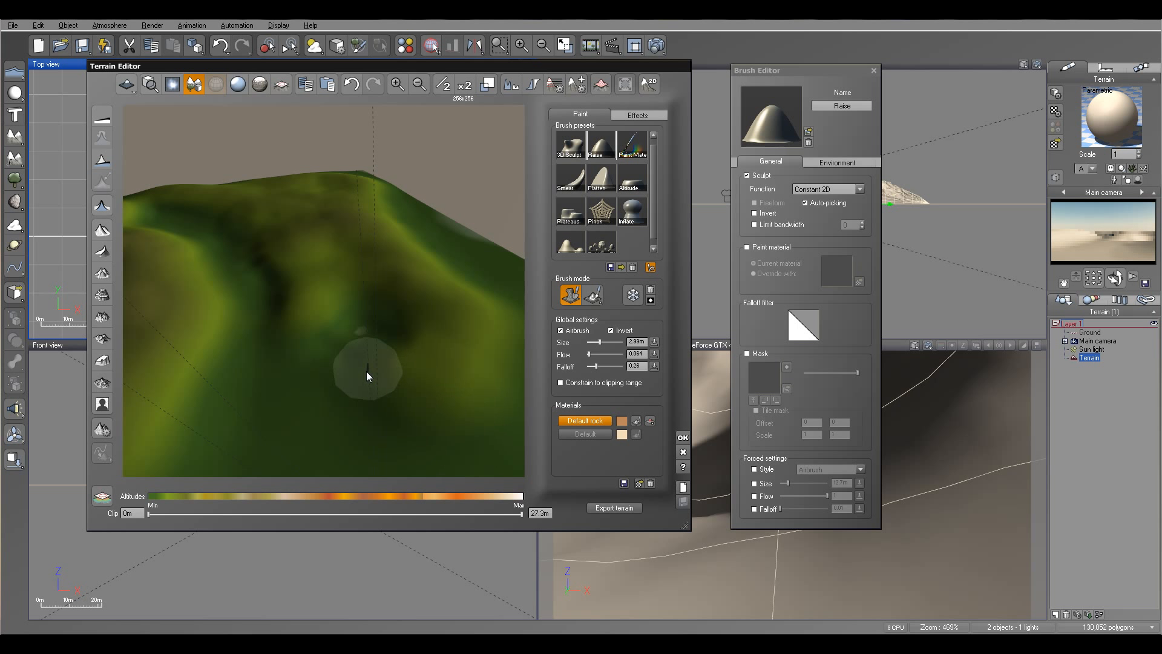
Apply the Diffusive erosion effect to the carved terrain once more and accept the edits back into the scene.
mouse_move(494, 347)
right_down()
mouse_move(441, 318)
mouse_move(387, 329)
mouse_move(462, 332)
right_up()
click(645, 114)
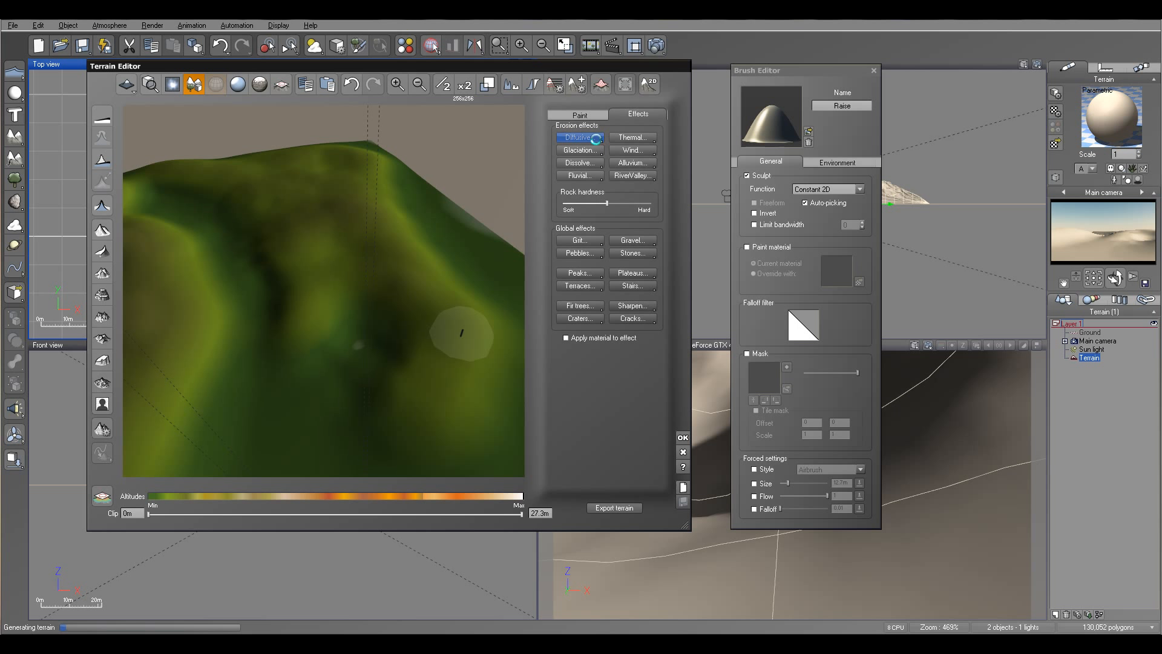
right_drag(353, 264, 521, 355)
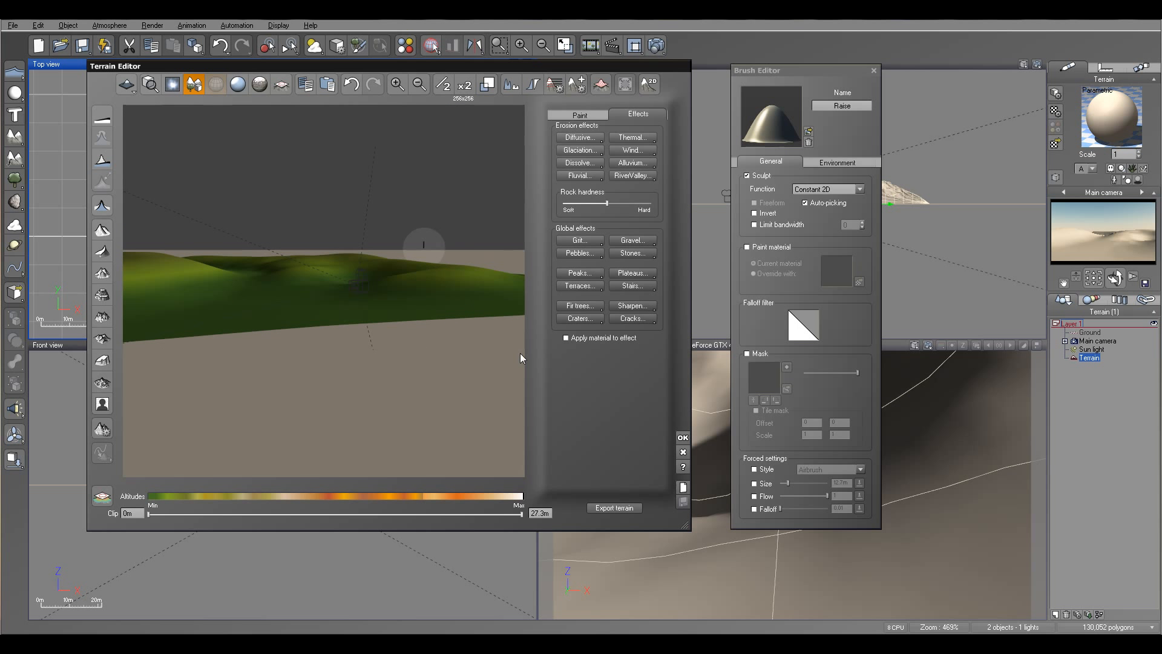
click(682, 437)
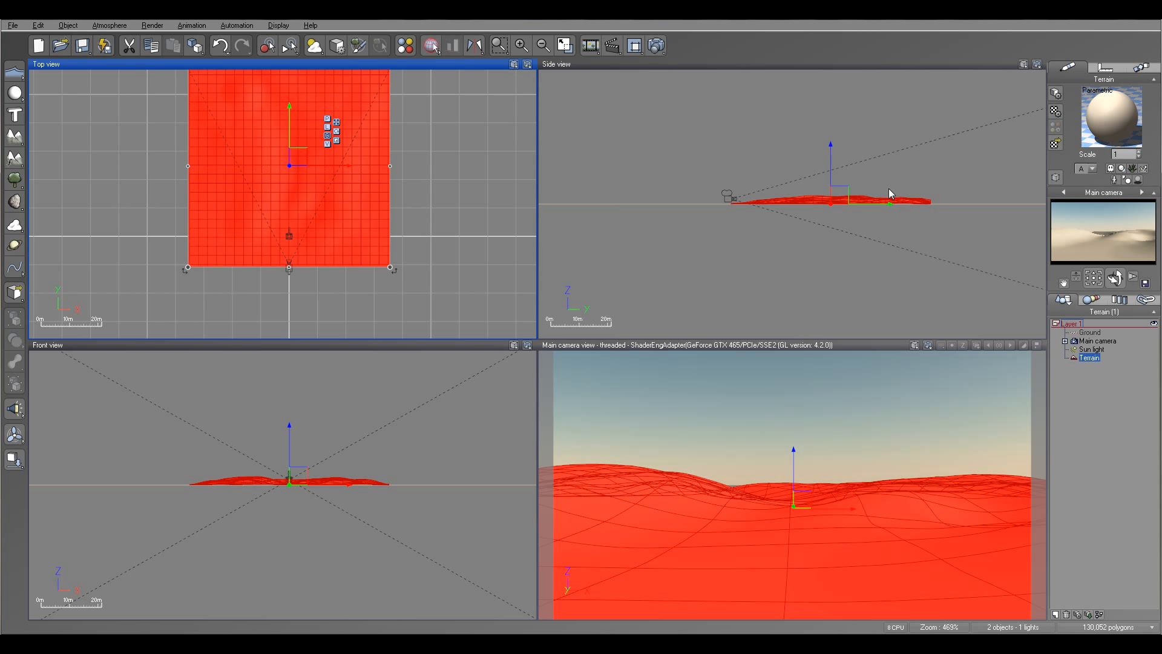
Move the main camera back from the terrain's front edge and tilt its view so the horizon sits lower.
click(1112, 341)
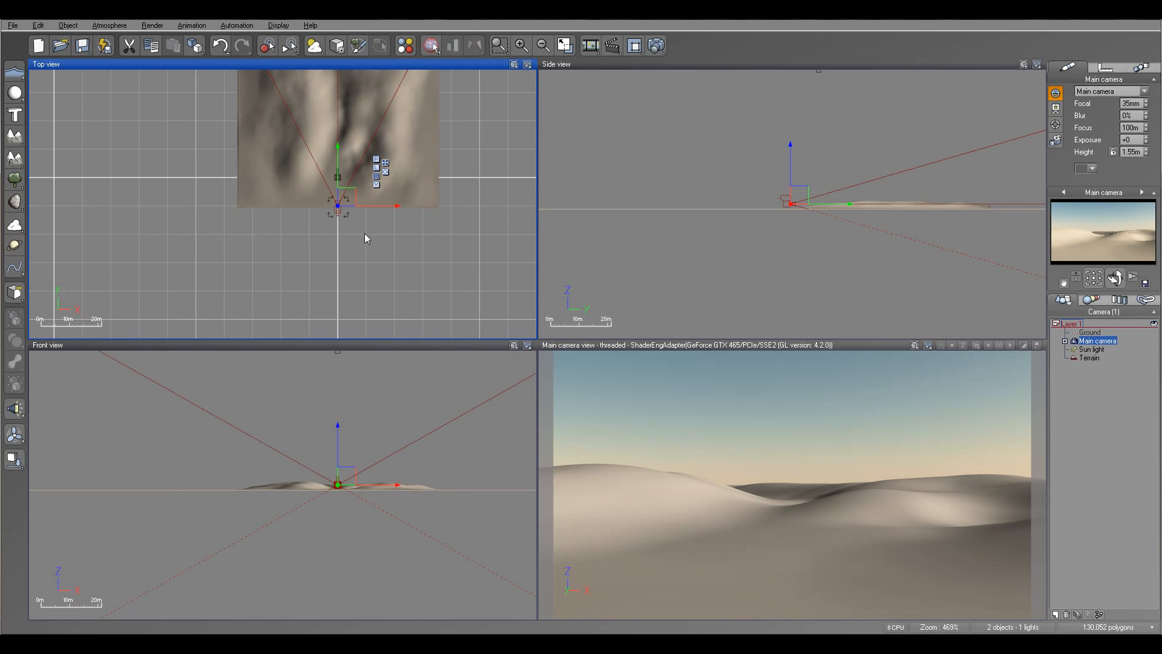
scroll(368, 235, up, 3)
mouse_move(337, 188)
mouse_down()
mouse_move(331, 181)
mouse_move(332, 196)
mouse_up()
drag(1115, 278, 1120, 273)
scroll(804, 177, up, 3)
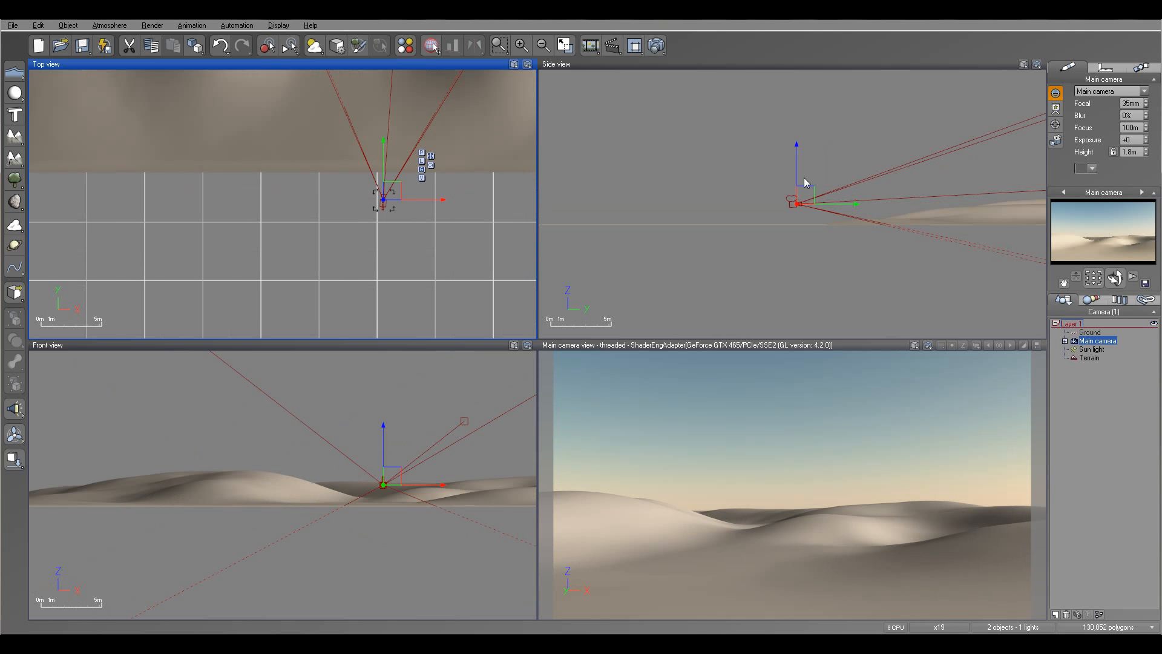
Raise the main camera, shift it forward to the terrain's edge at a height of 2.42 m, and re-aim it.
drag(796, 169, 792, 158)
drag(1115, 278, 1114, 281)
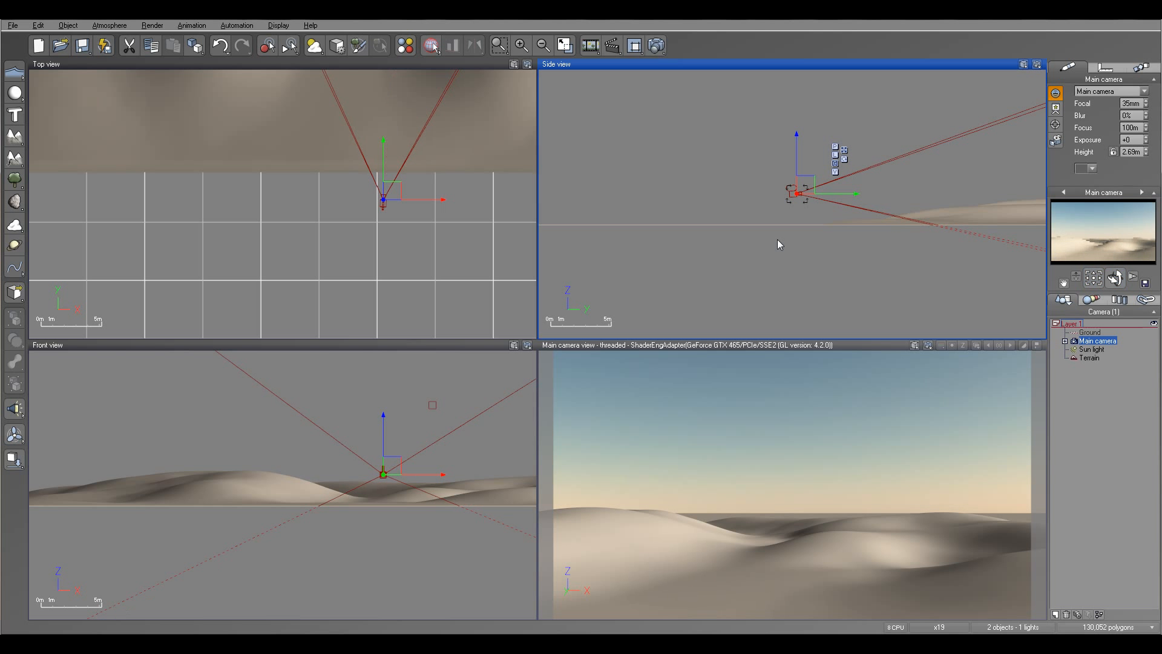
drag(812, 184, 835, 189)
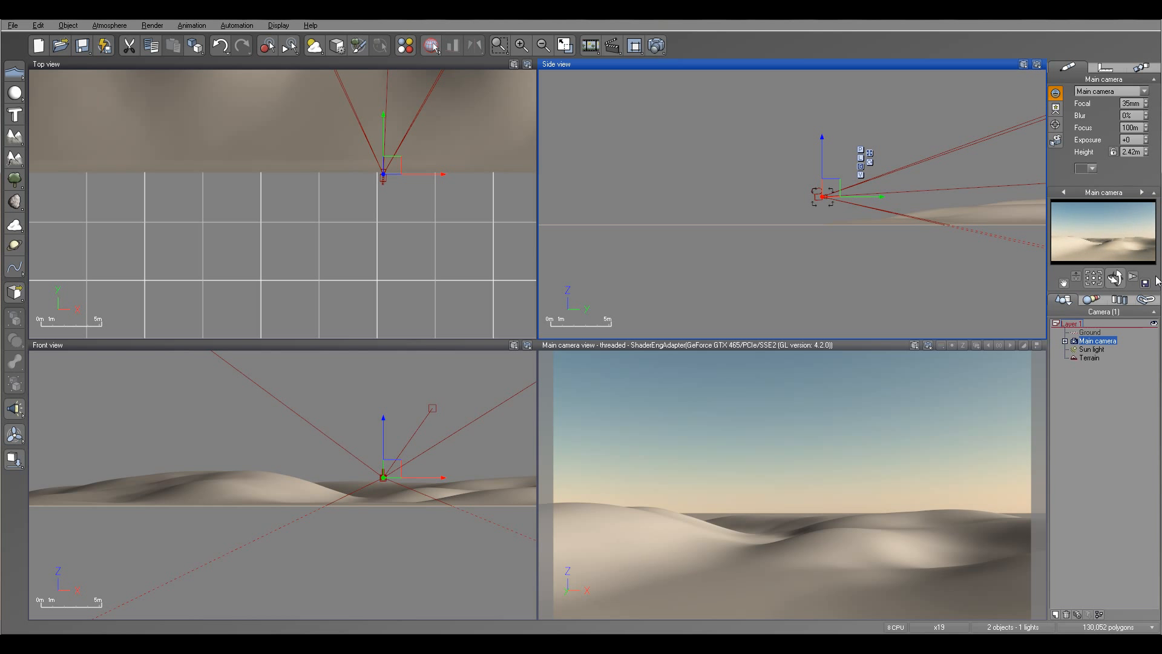
drag(1117, 279, 1121, 278)
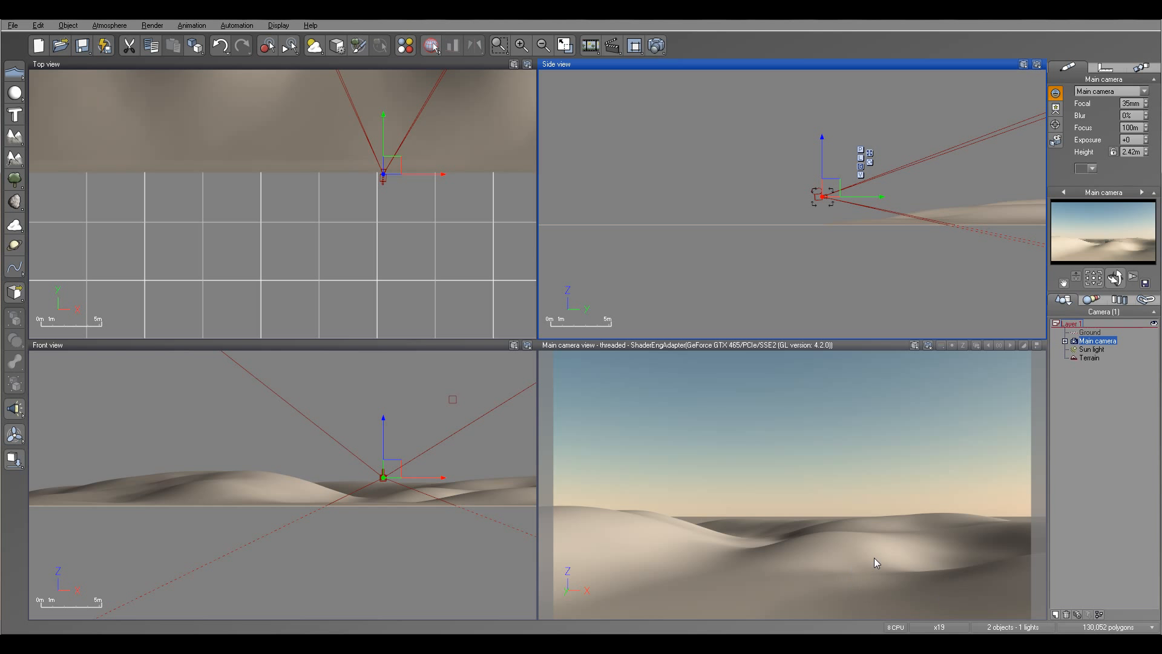
Add a sea plane and set its level slightly above the ground so it floods the low foreground and parts of the valley.
click(16, 74)
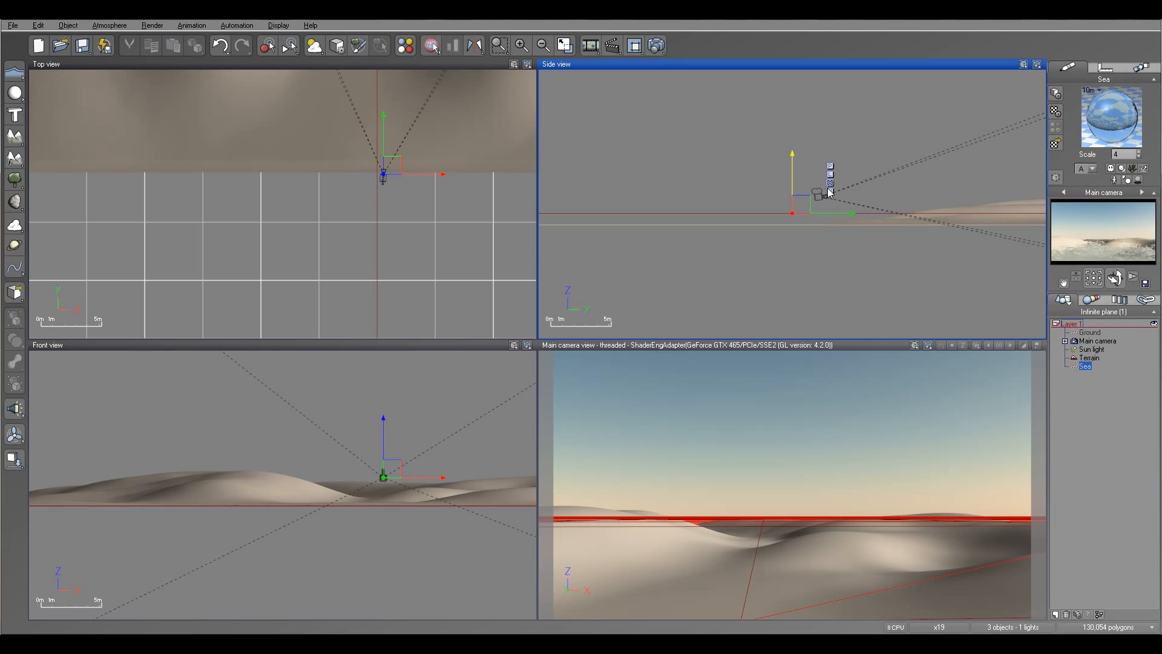
click(791, 172)
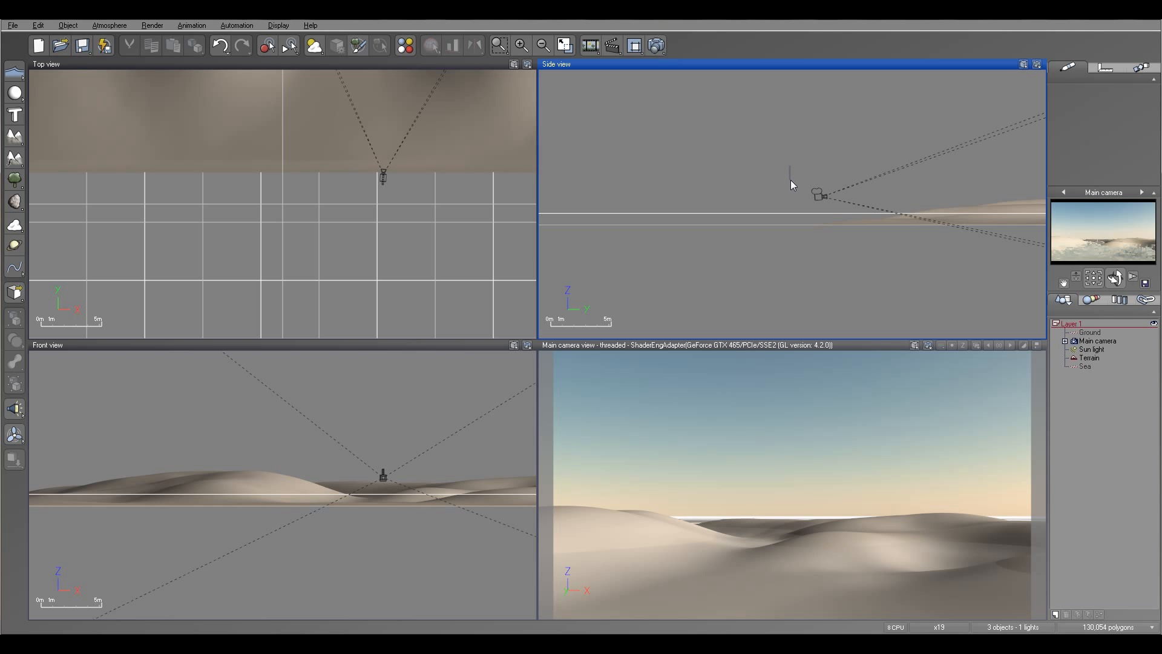
click(1087, 367)
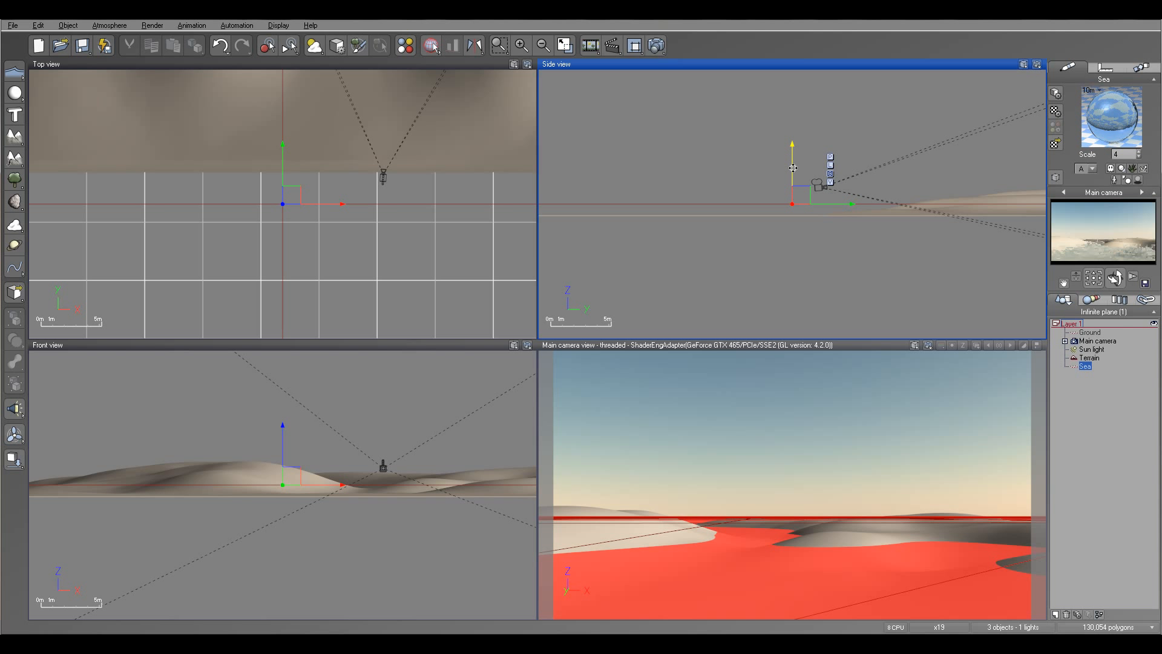
drag(791, 155, 795, 167)
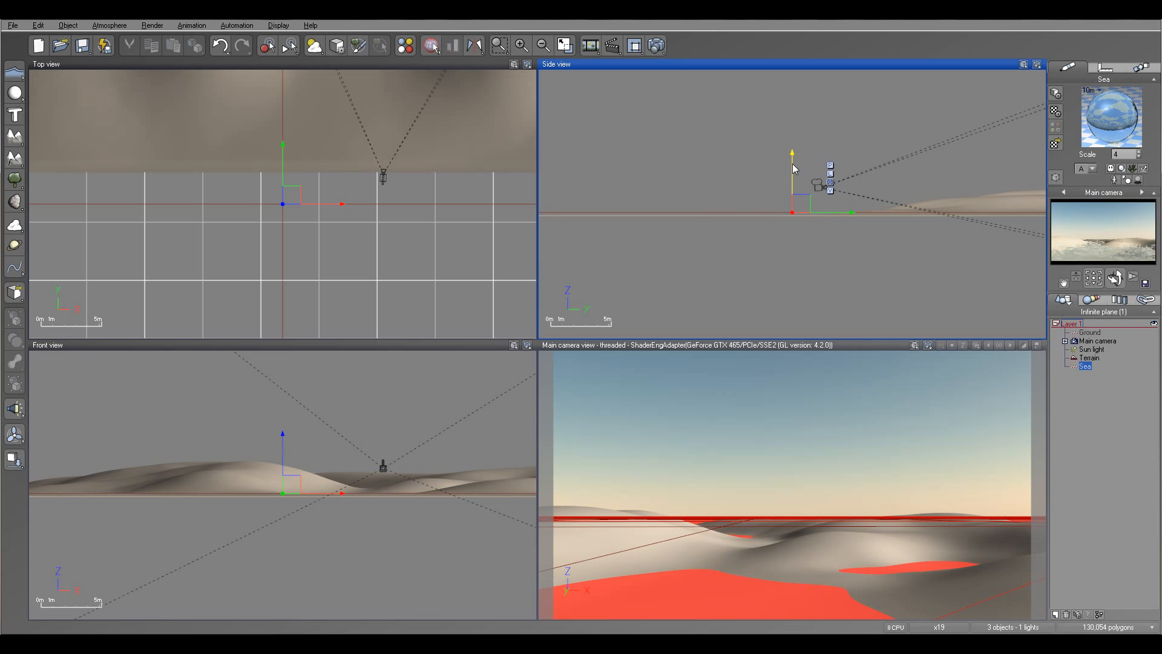
drag(794, 167, 795, 166)
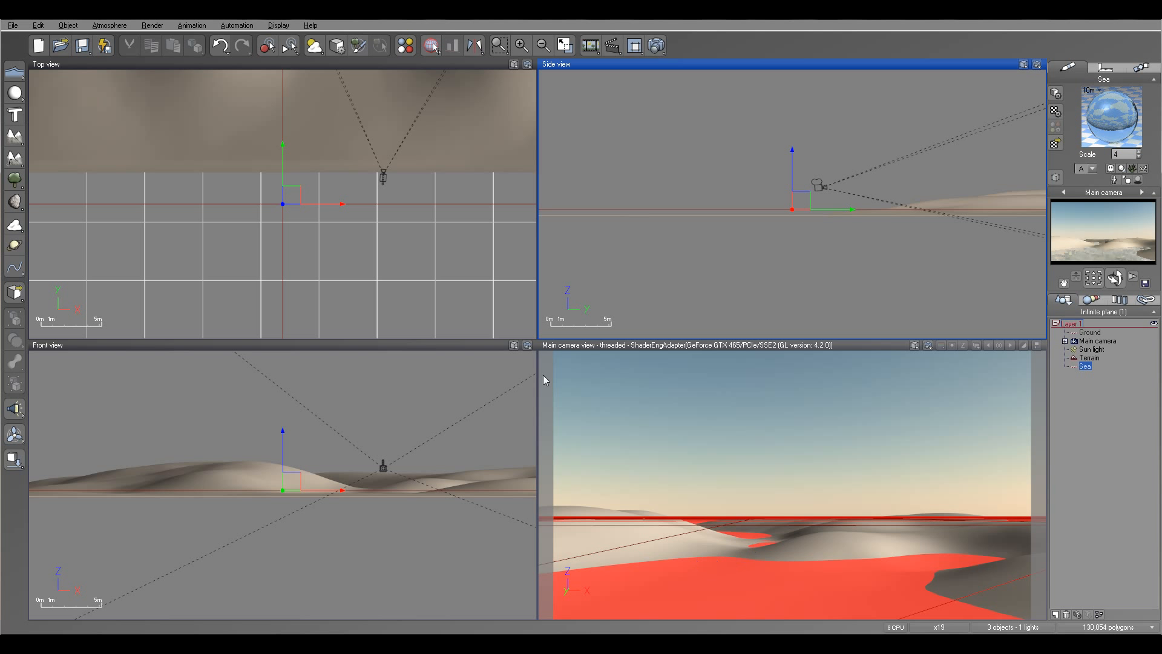
Reopen the first terrain for editing and deepen the middle of the valley with the inverted brush to link its flooded areas.
right_drag(480, 155, 472, 260)
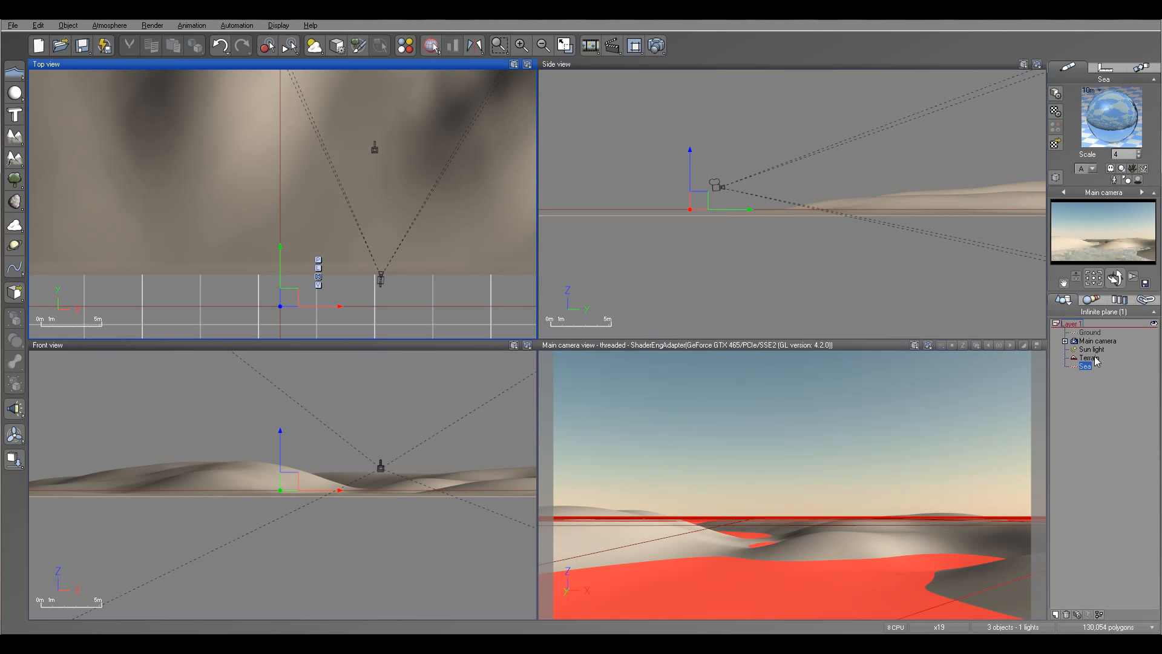
click(1094, 358)
right_click(491, 227)
click(575, 458)
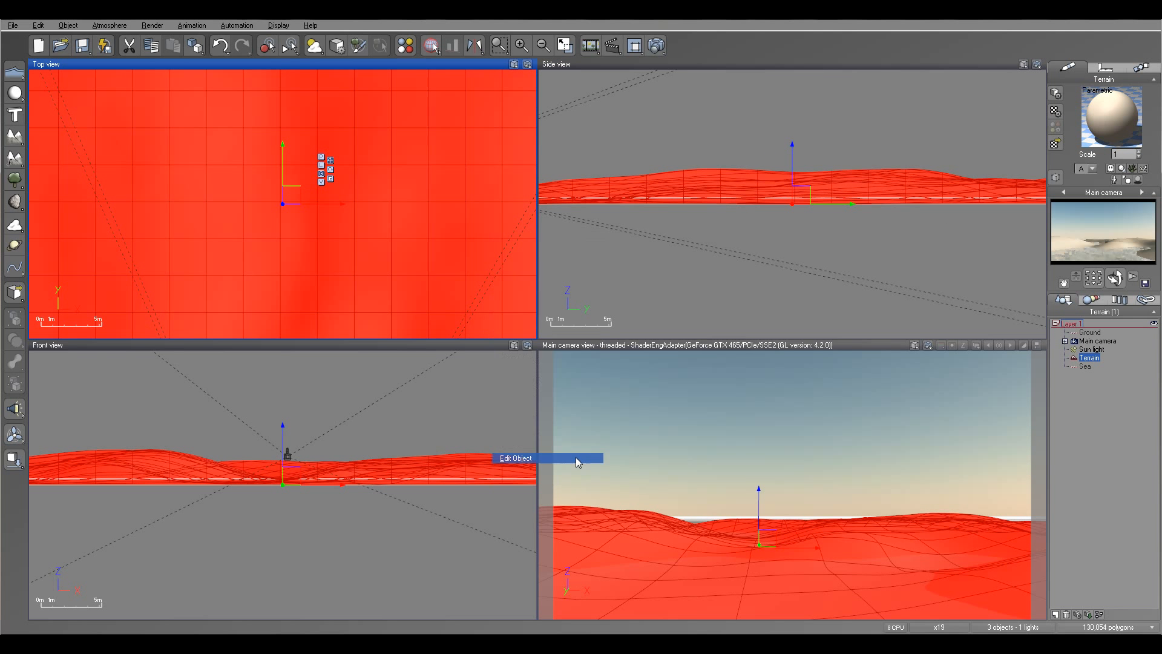
mouse_move(463, 237)
right_down()
mouse_move(408, 335)
mouse_move(295, 363)
right_up()
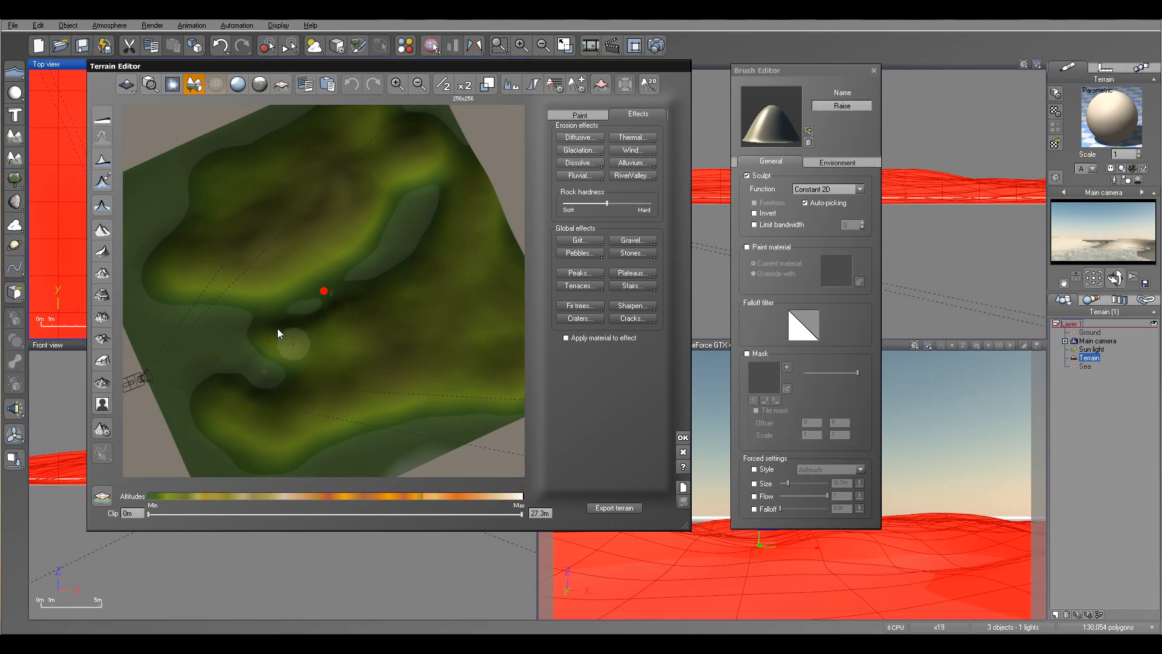
click(576, 115)
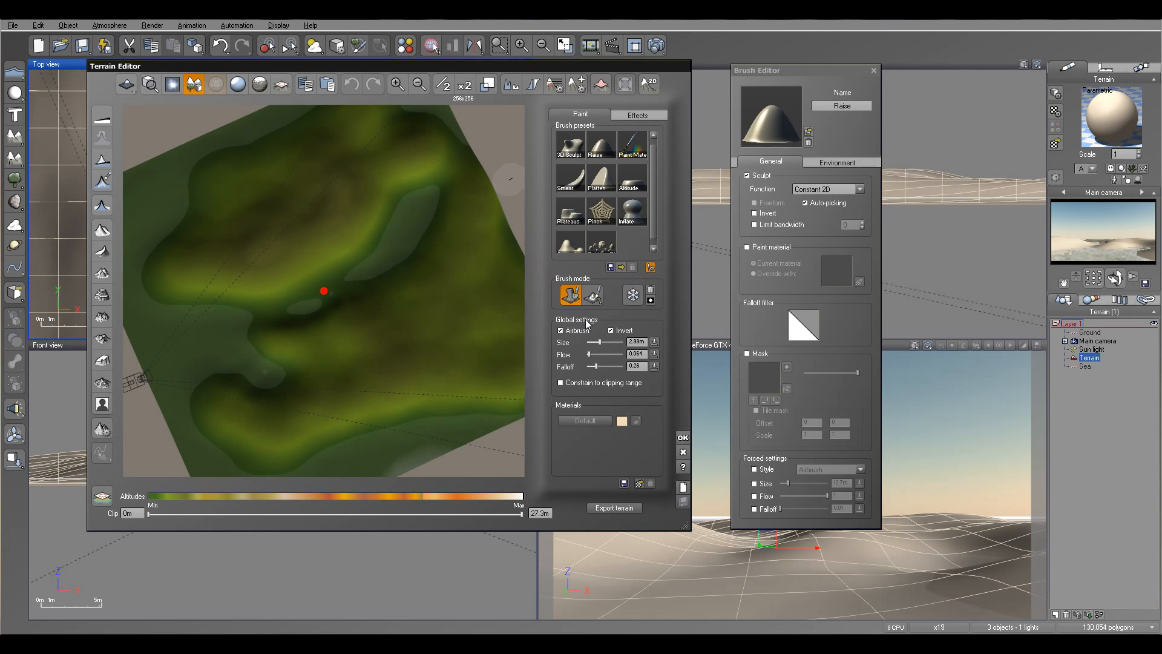
mouse_move(264, 313)
mouse_down()
mouse_move(340, 288)
mouse_move(319, 305)
mouse_move(359, 283)
mouse_up()
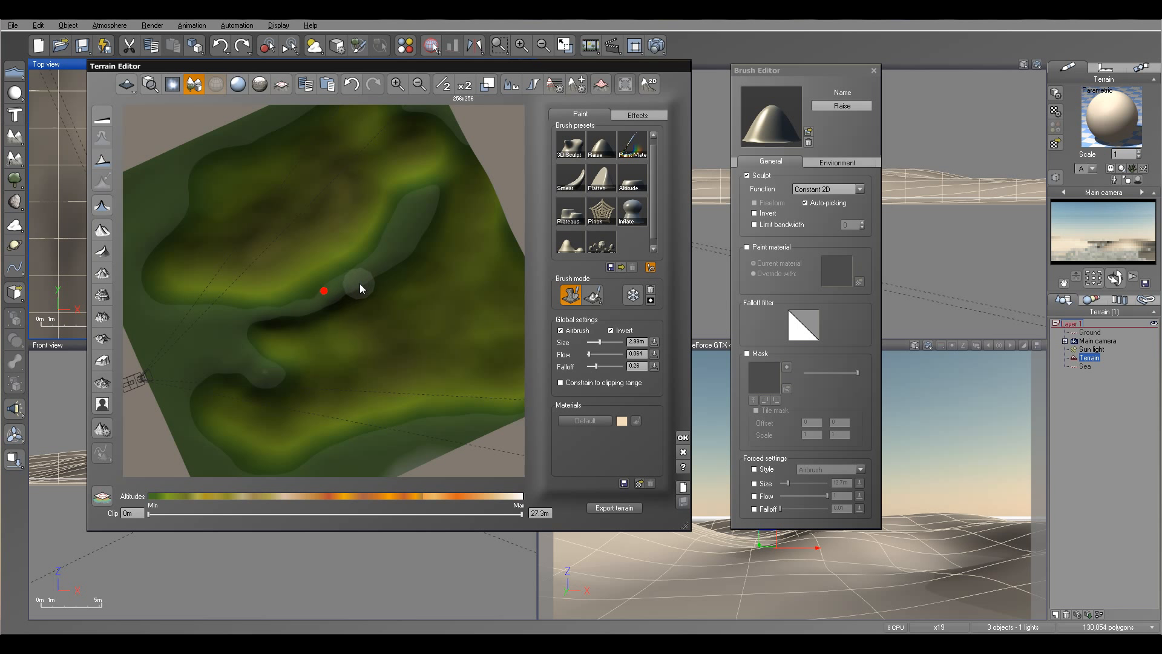
drag(278, 317, 249, 325)
Carve the channel through the terrain's far edge, and lower the hill beside it using a brush size of 6.29 m.
mouse_move(315, 310)
right_down()
mouse_move(498, 223)
mouse_move(454, 158)
mouse_move(463, 150)
mouse_move(456, 253)
mouse_move(325, 278)
right_up()
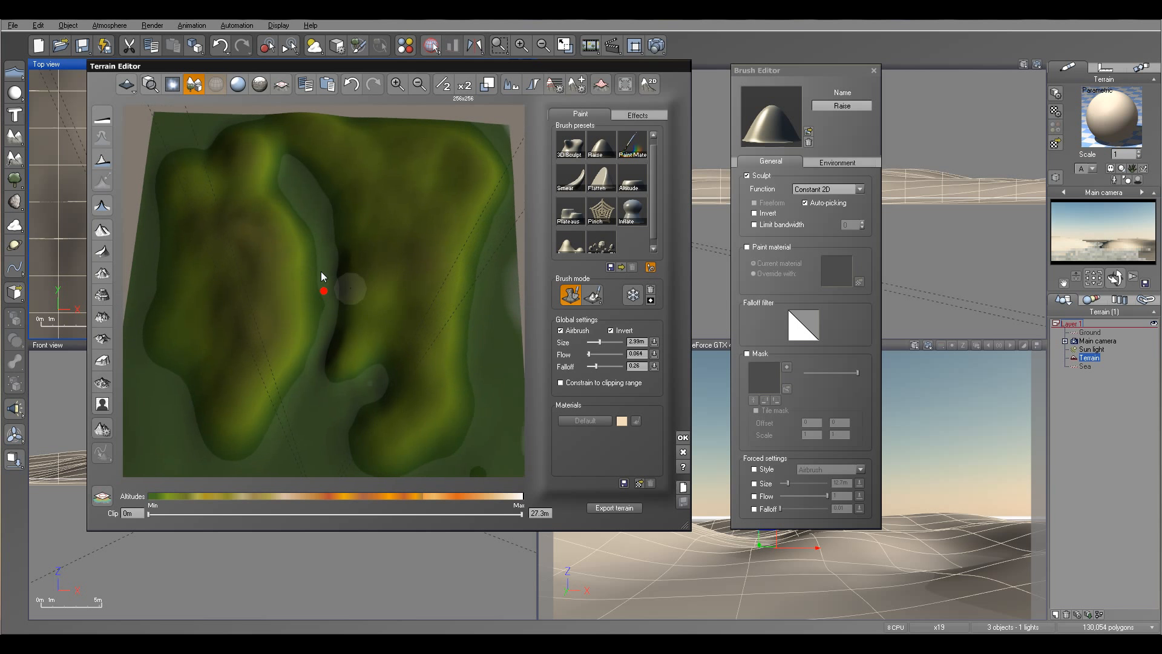
mouse_move(272, 140)
mouse_down()
mouse_move(276, 150)
mouse_move(286, 136)
mouse_move(264, 120)
mouse_up()
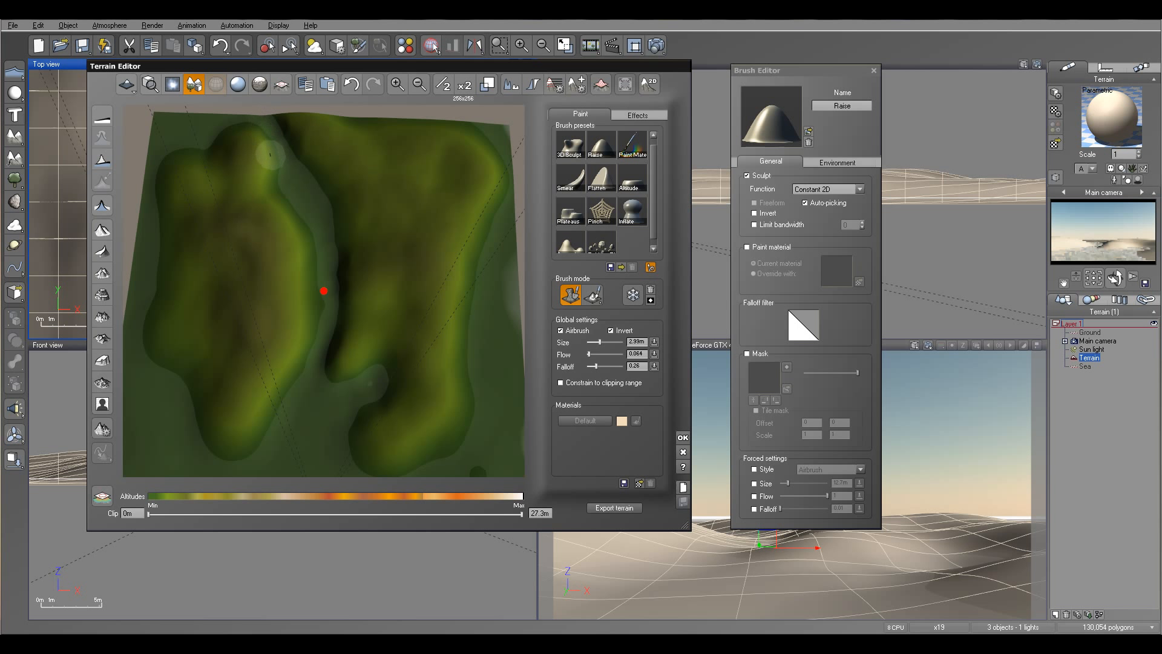
mouse_move(278, 146)
right_down()
mouse_move(380, 223)
mouse_move(384, 135)
mouse_move(370, 134)
mouse_move(364, 226)
mouse_move(314, 272)
right_up()
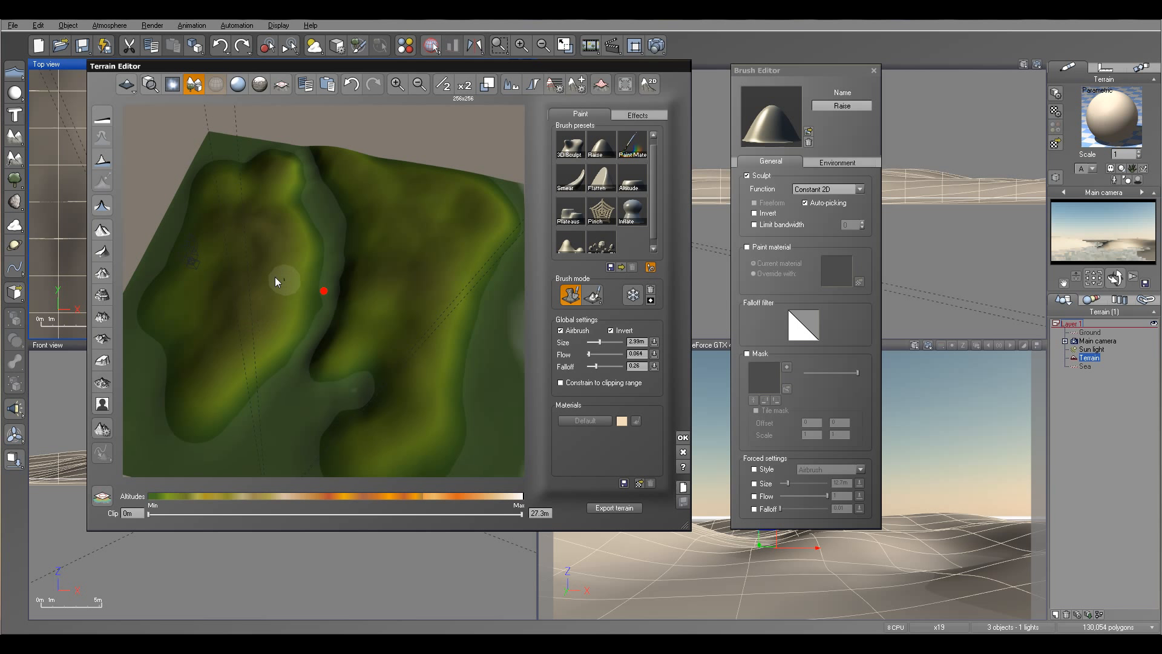
right_drag(249, 297, 271, 329)
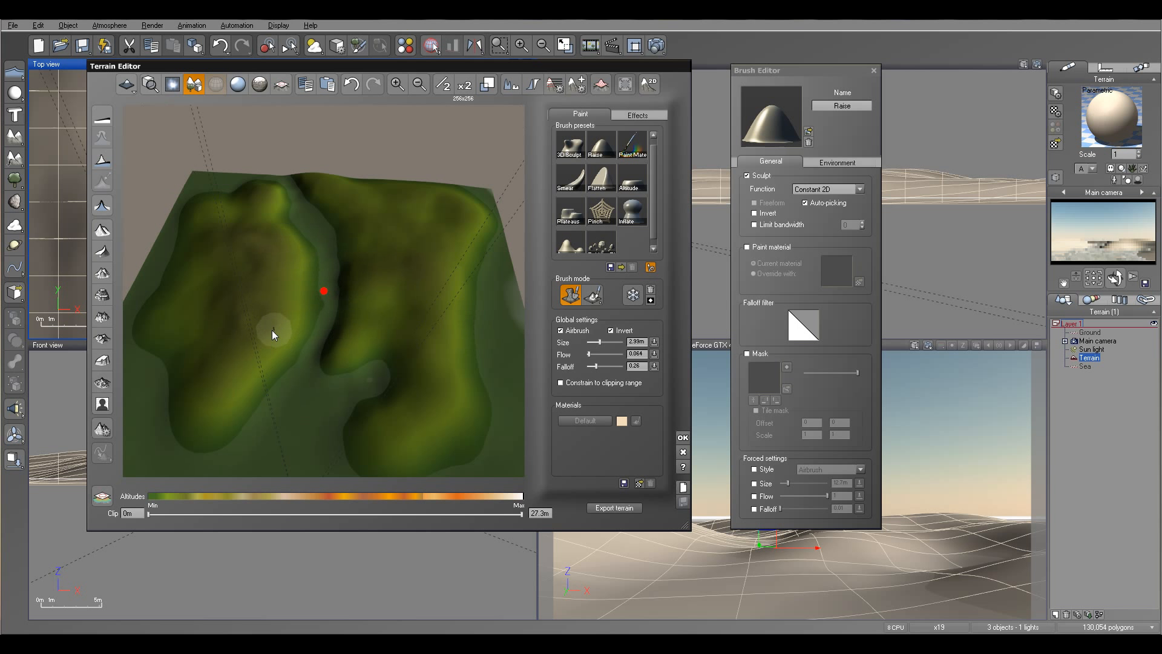
drag(599, 344, 606, 343)
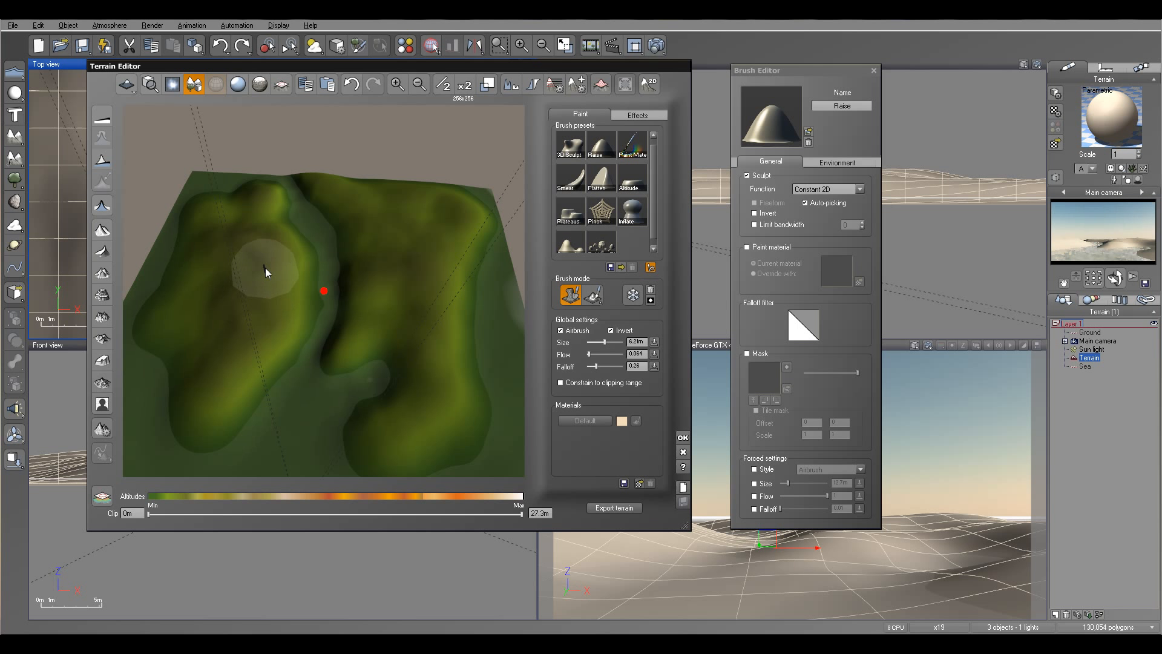
mouse_move(314, 306)
right_down()
mouse_move(412, 227)
mouse_move(377, 245)
mouse_move(446, 259)
mouse_move(438, 290)
mouse_move(372, 300)
mouse_move(405, 252)
mouse_move(423, 264)
mouse_move(402, 350)
mouse_move(493, 348)
right_up()
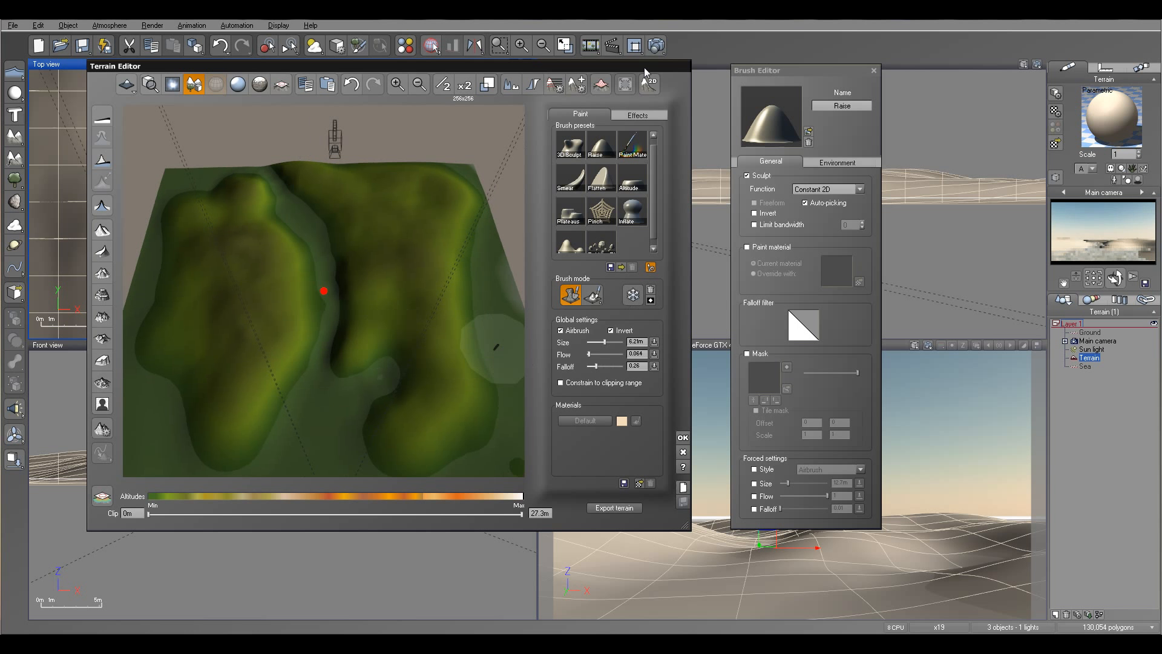
Smooth the reworked river channel with Diffusive erosion and accept the terrain edits.
click(639, 114)
click(579, 137)
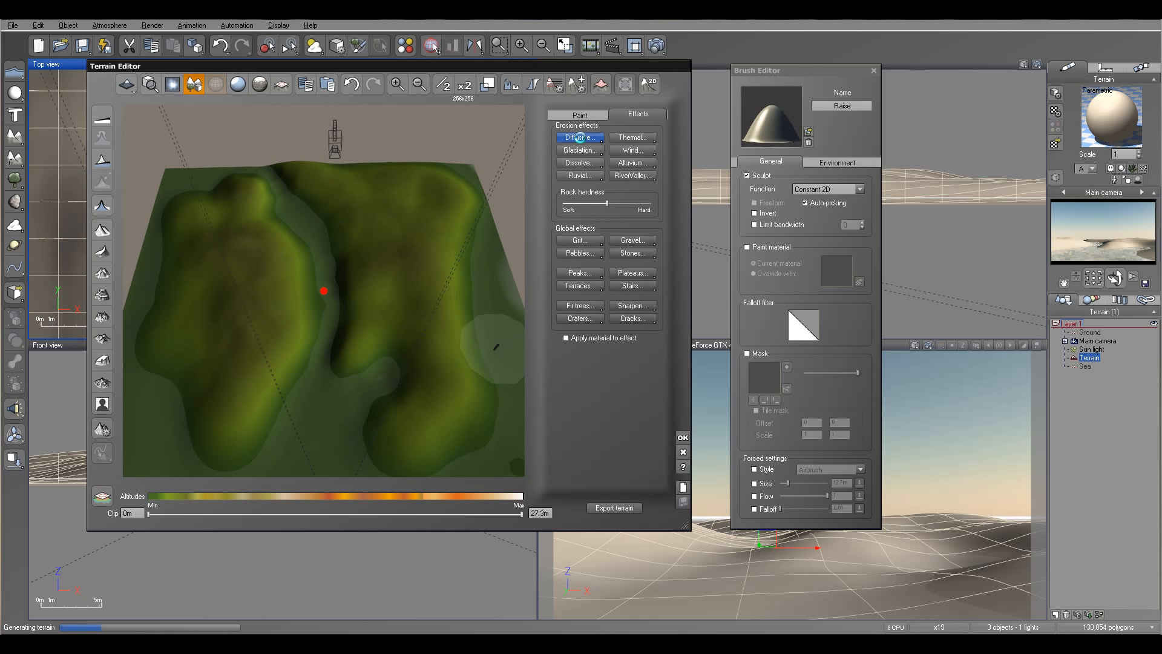
mouse_move(316, 279)
right_down()
mouse_move(334, 218)
mouse_move(302, 193)
mouse_move(229, 197)
mouse_move(291, 206)
mouse_move(322, 187)
right_up()
click(682, 438)
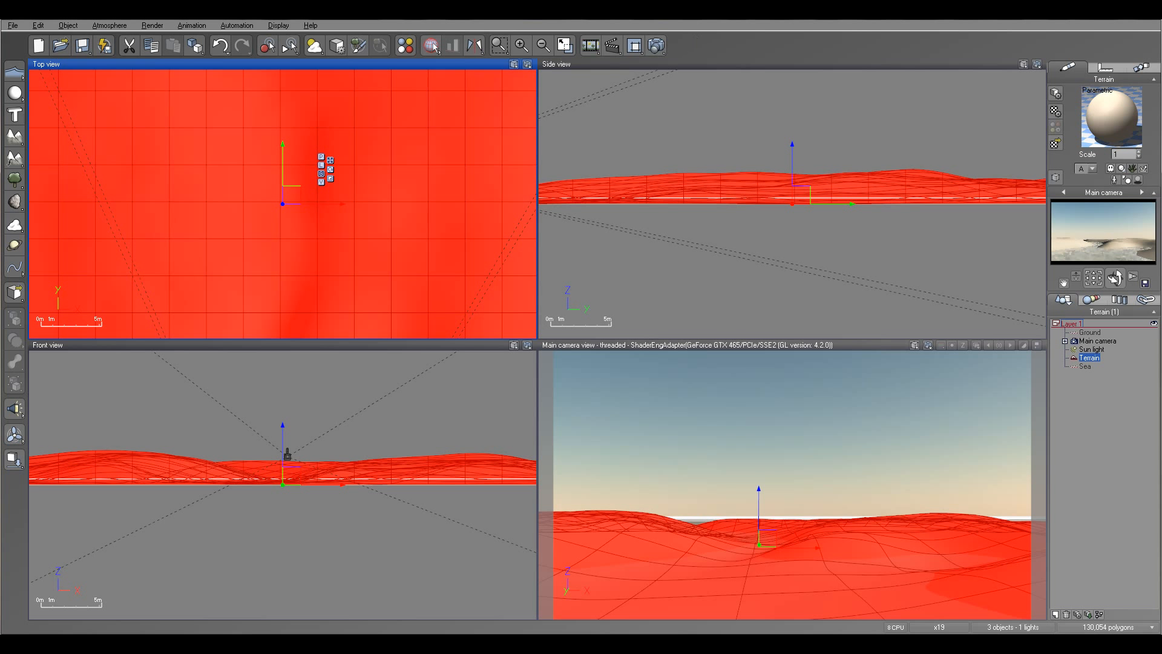
Set the render to display on screen at 800x450, render the scene, and close the finished image.
click(656, 45)
click(417, 291)
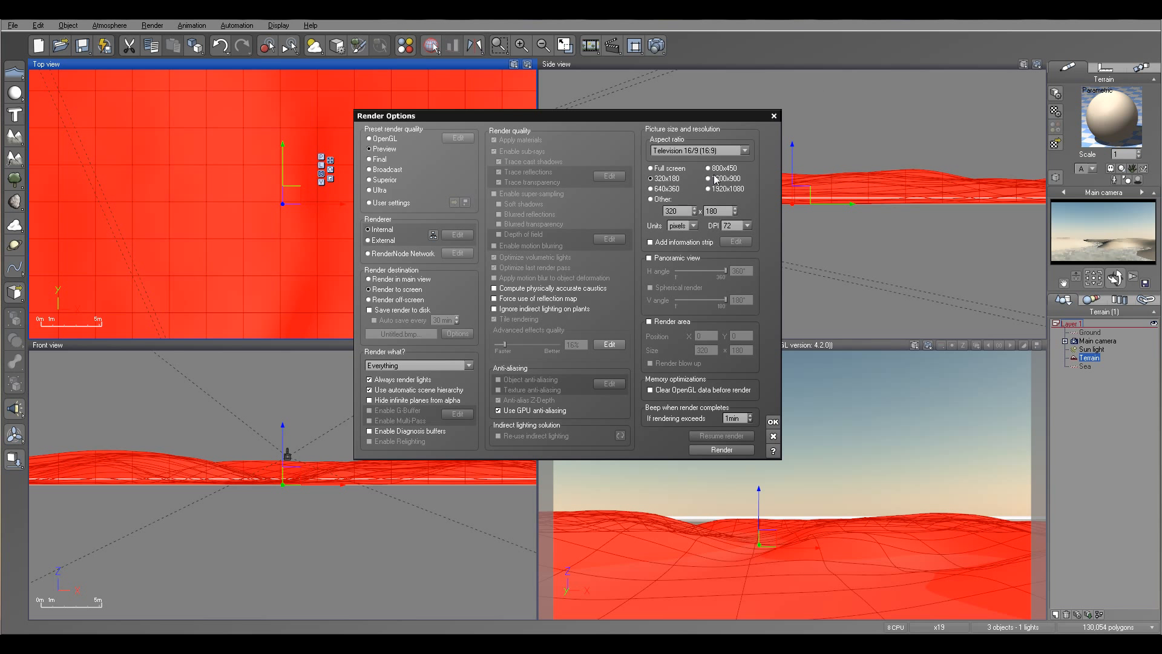
click(773, 422)
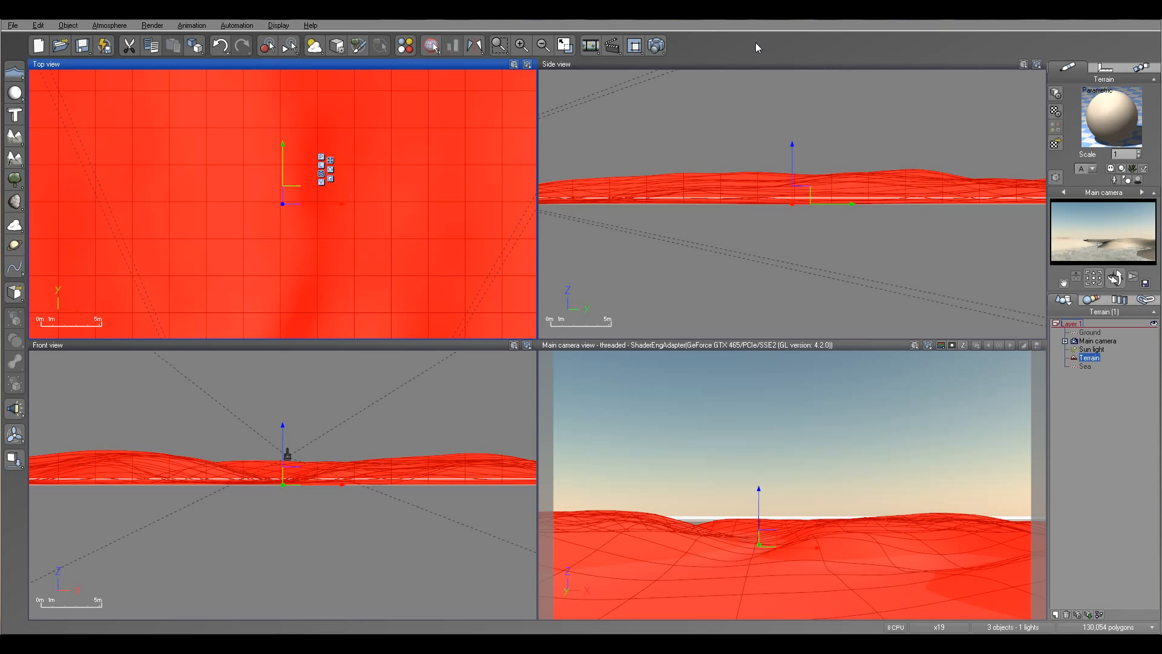
click(658, 46)
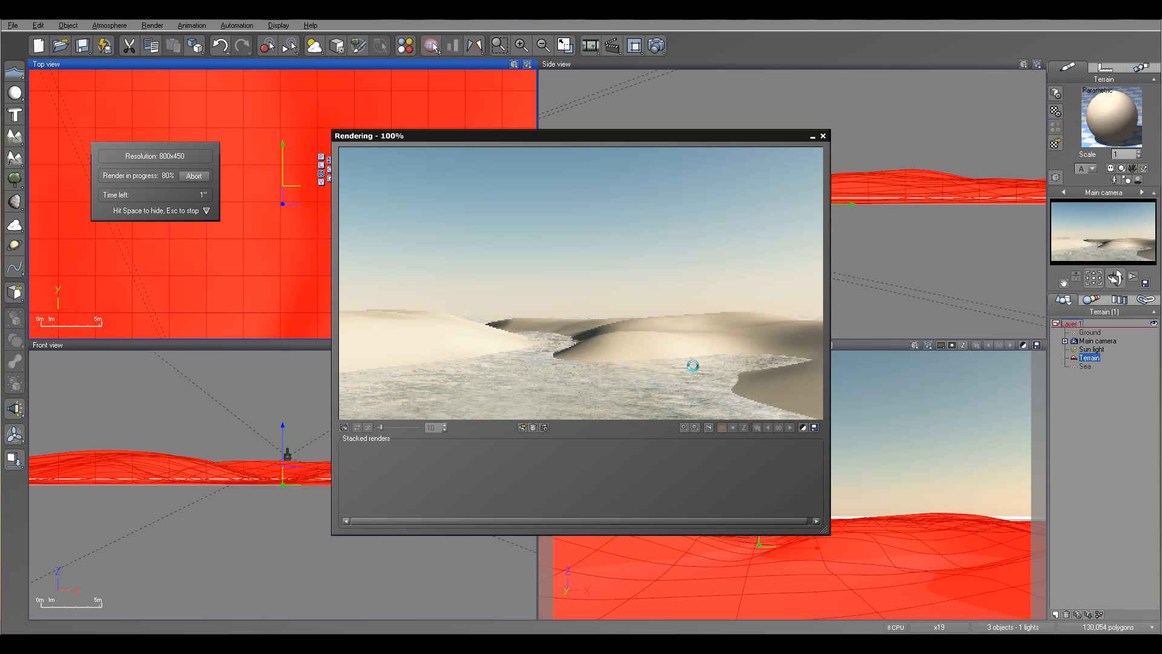
click(655, 393)
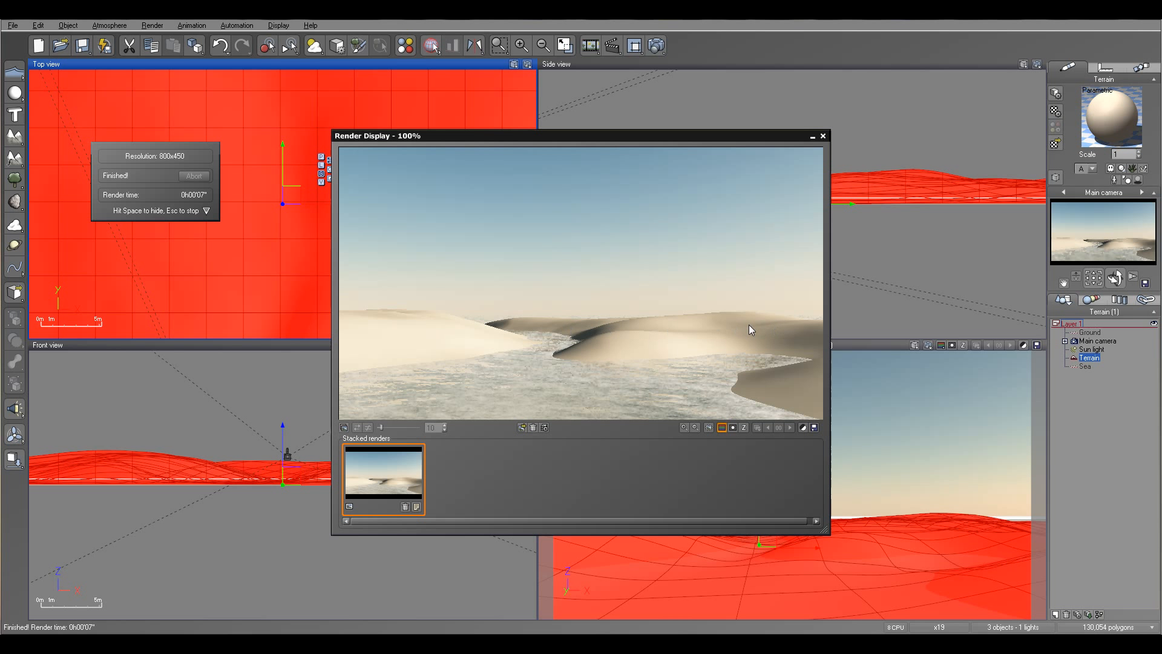
click(823, 136)
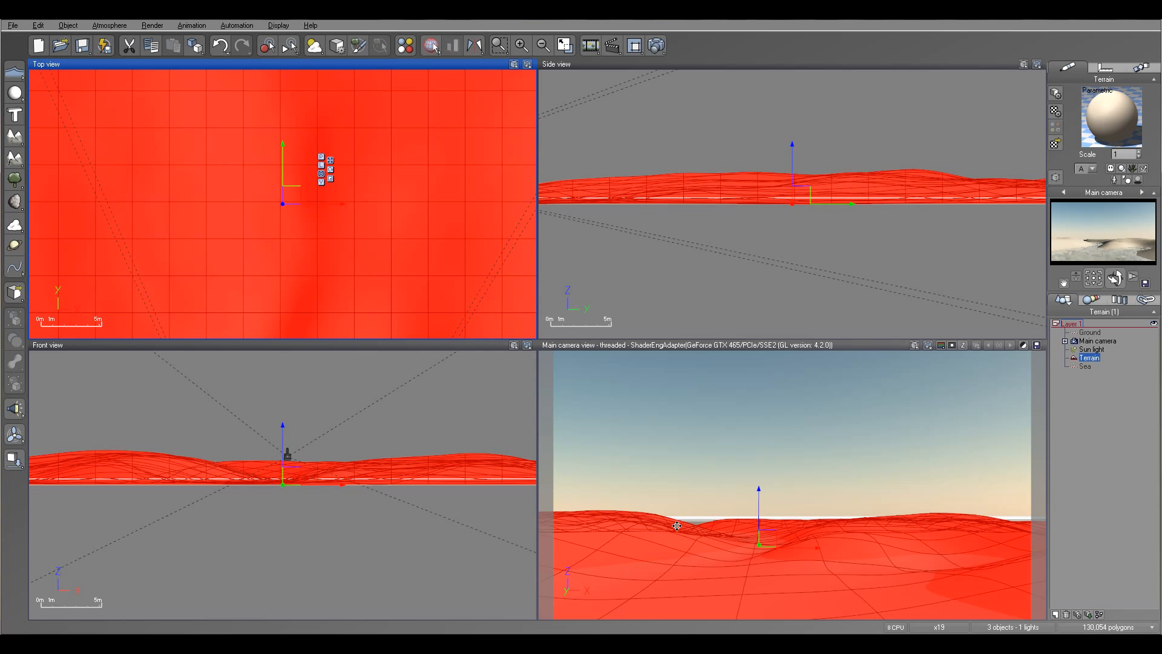
Add a second, much larger terrain and move it away from the camera, behind the sculpted ground.
scroll(288, 157, down, 6)
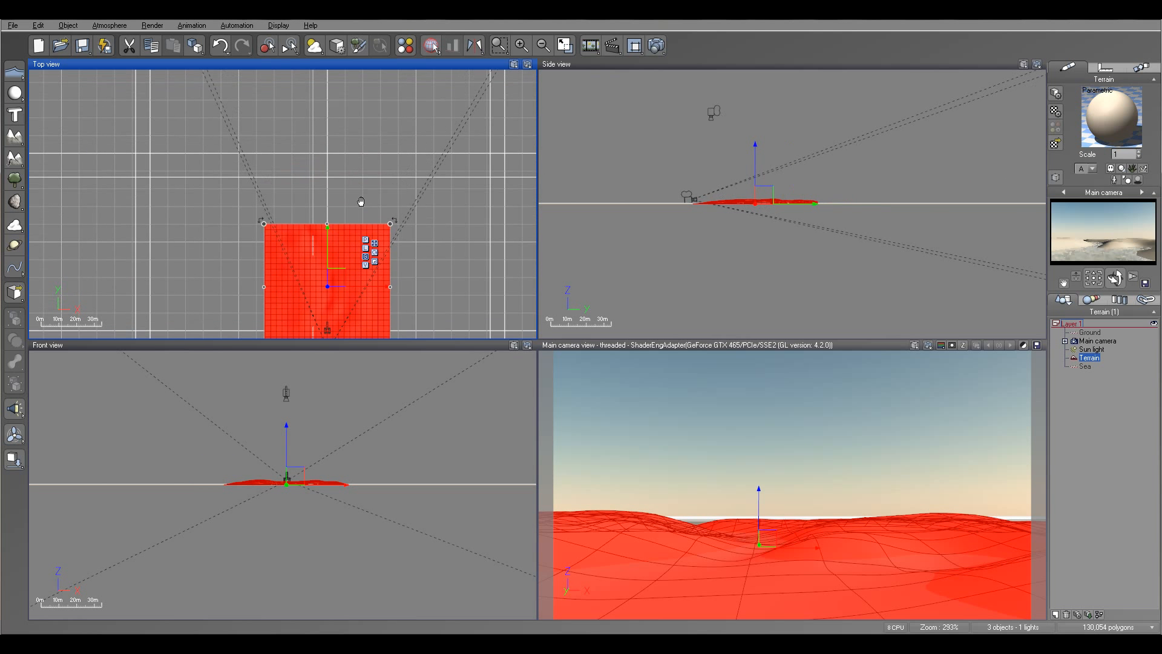
click(15, 137)
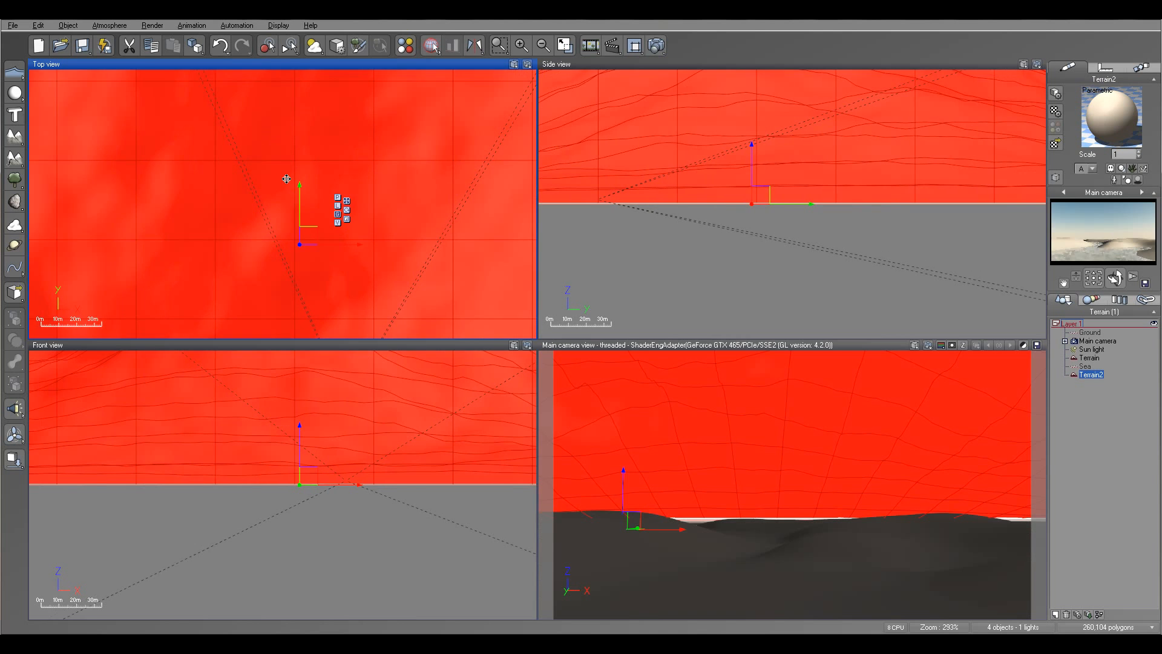
scroll(296, 181, down, 5)
drag(295, 181, 291, 100)
right_drag(292, 101, 299, 189)
Stretch the second terrain sideways, scale it down, and shift it across the camera's view as a background mountain.
drag(375, 193, 578, 193)
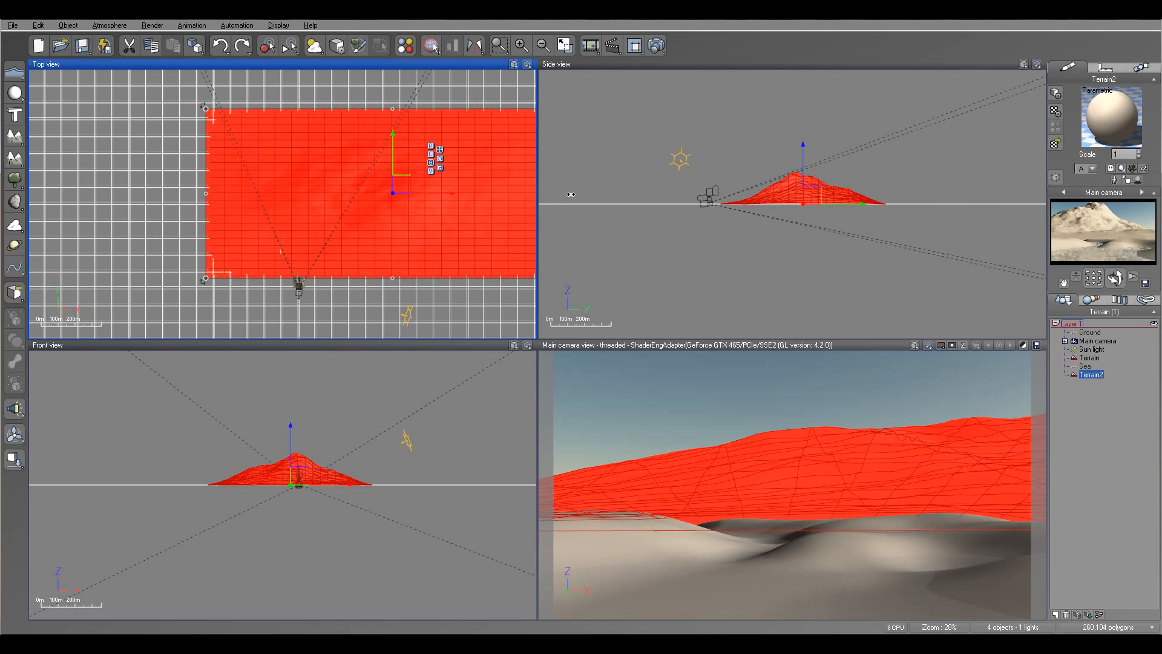
drag(205, 110, 415, 208)
drag(502, 236, 277, 235)
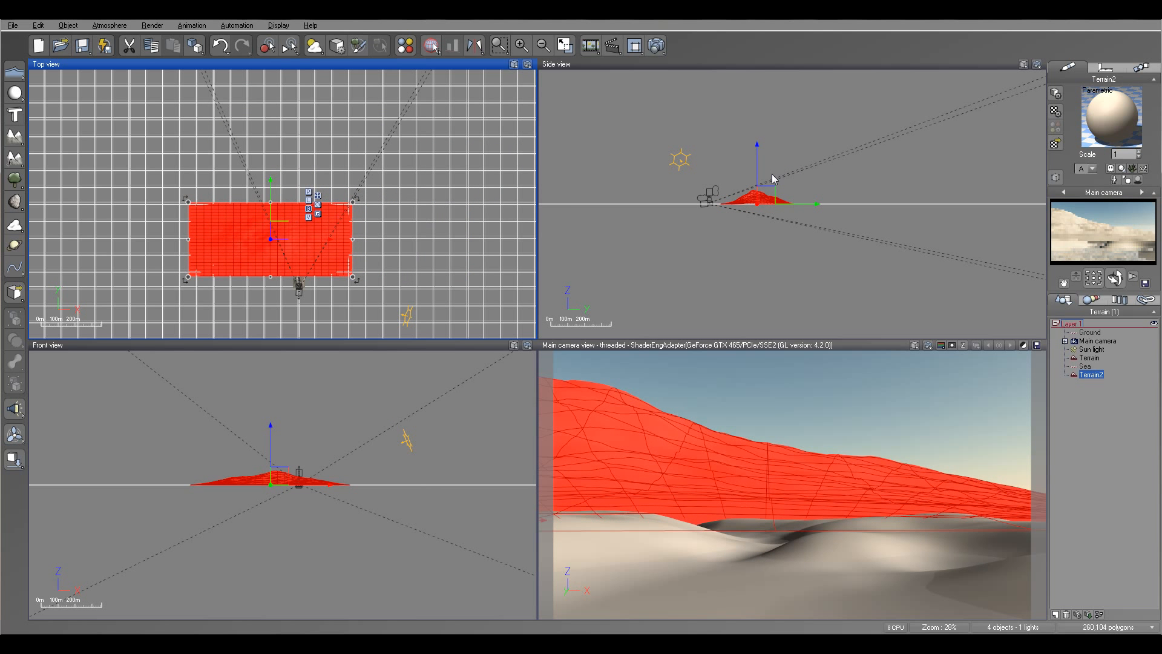
Scale the second terrain down considerably and reposition it closer behind the foreground terrain.
scroll(771, 193, up, 5)
click(741, 193)
mouse_move(795, 169)
mouse_down()
mouse_move(738, 180)
mouse_move(742, 202)
mouse_move(739, 176)
mouse_move(781, 176)
mouse_up()
right_drag(367, 331, 301, 143)
drag(190, 174, 238, 163)
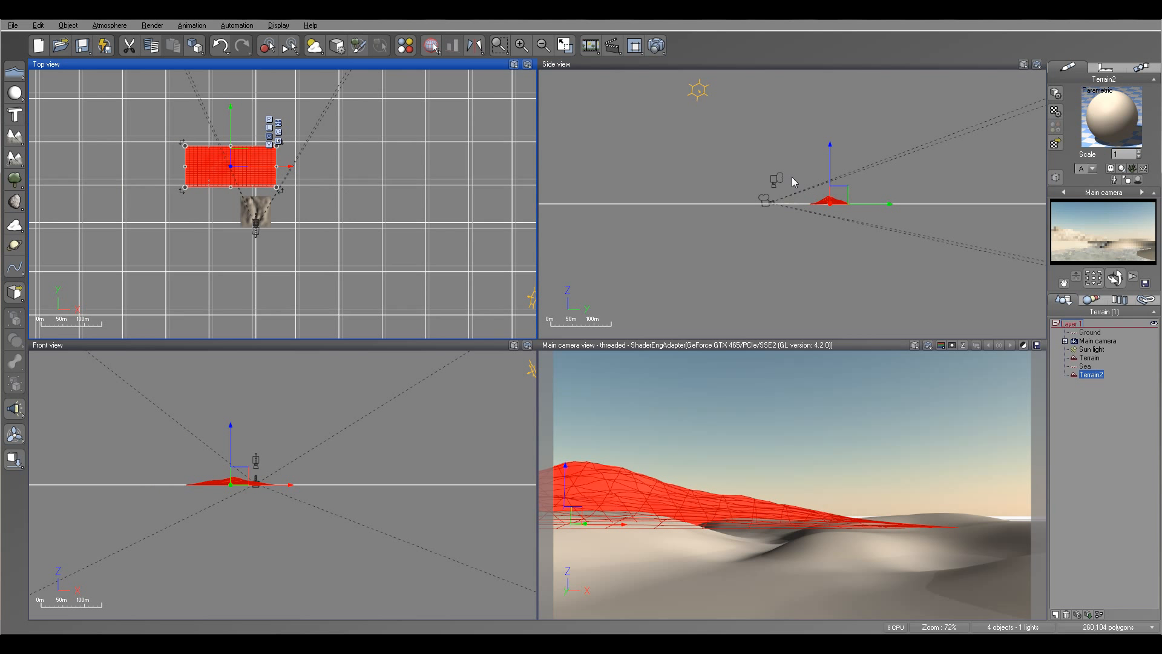
Flatten the second terrain's height and stretch it sideways so it spans the horizon in the main camera's view.
scroll(964, 154, up, 5)
click(932, 184)
drag(947, 173, 947, 190)
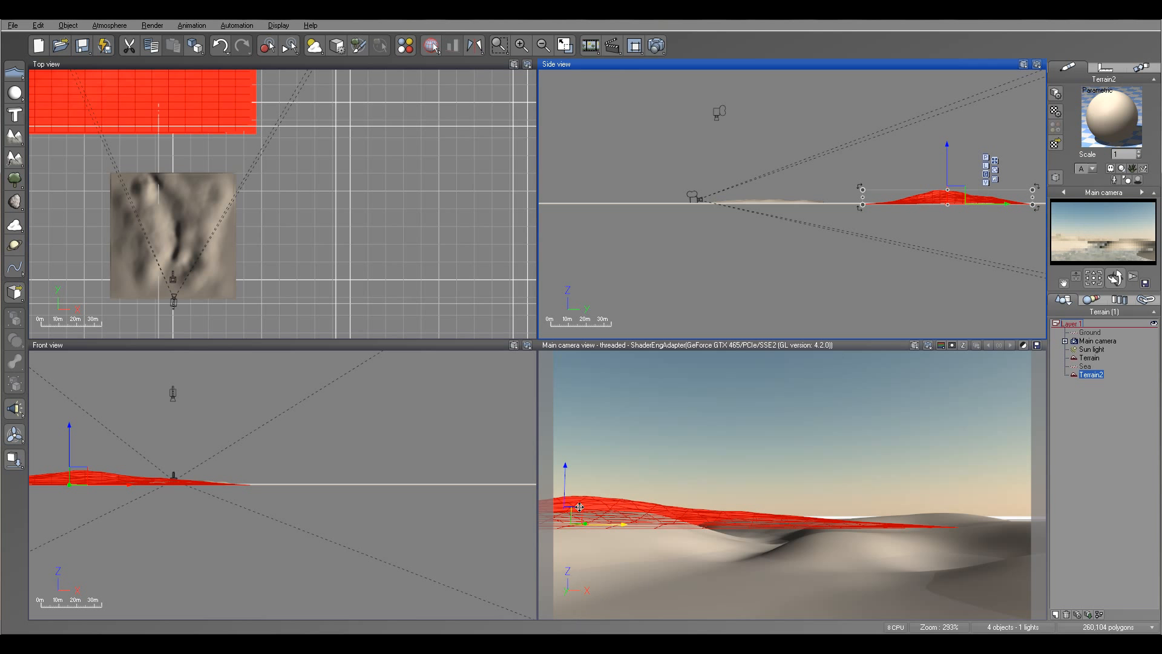
right_drag(192, 142, 229, 238)
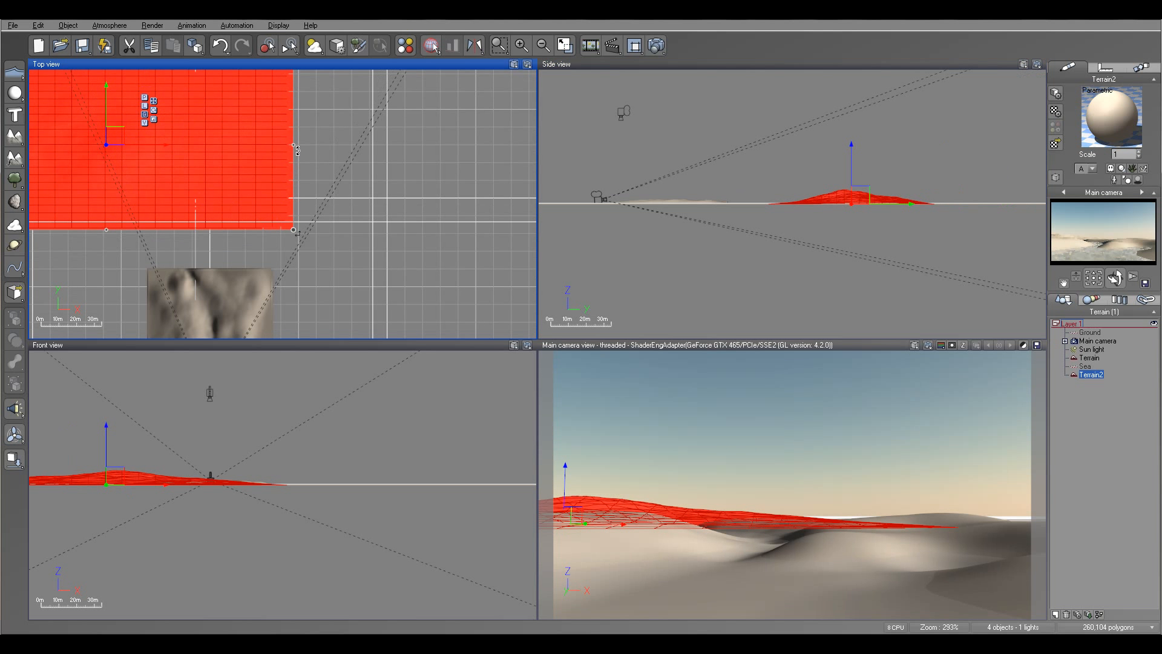
drag(296, 144, 372, 144)
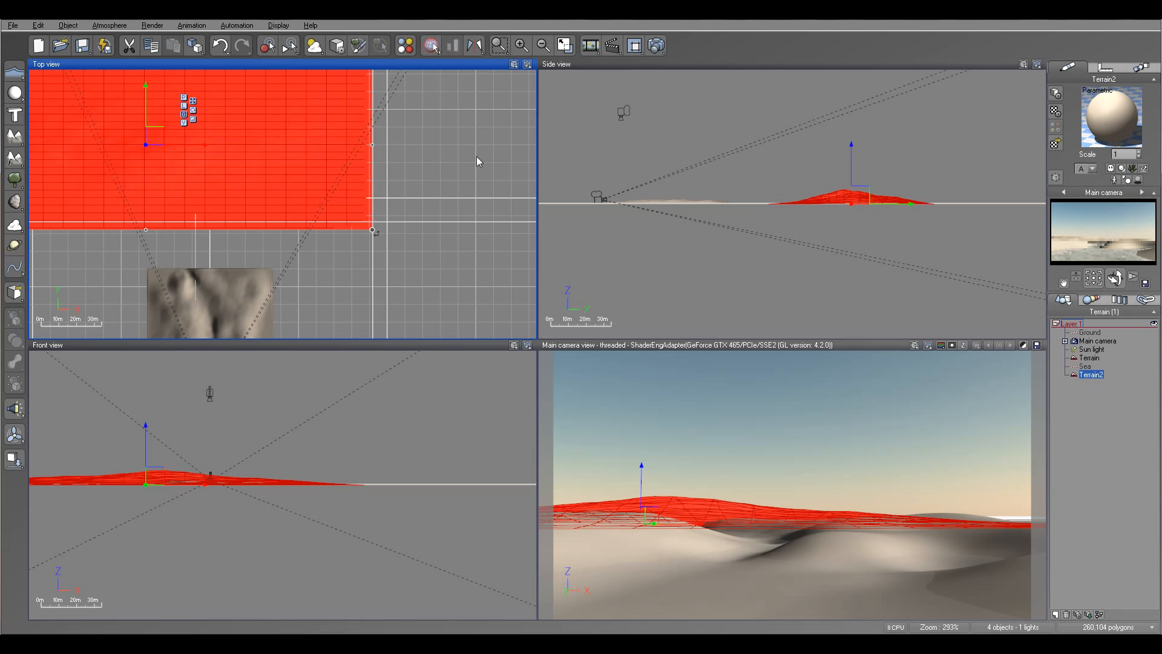
Render the scene with the low background hills and close the finished image.
click(655, 46)
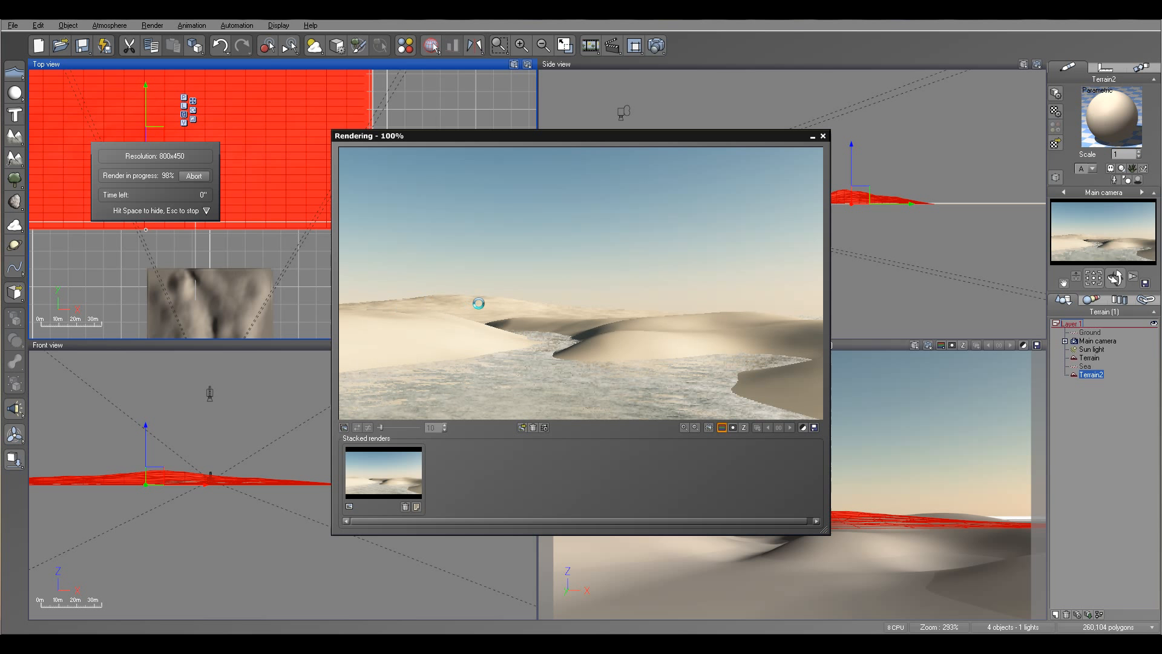
click(655, 393)
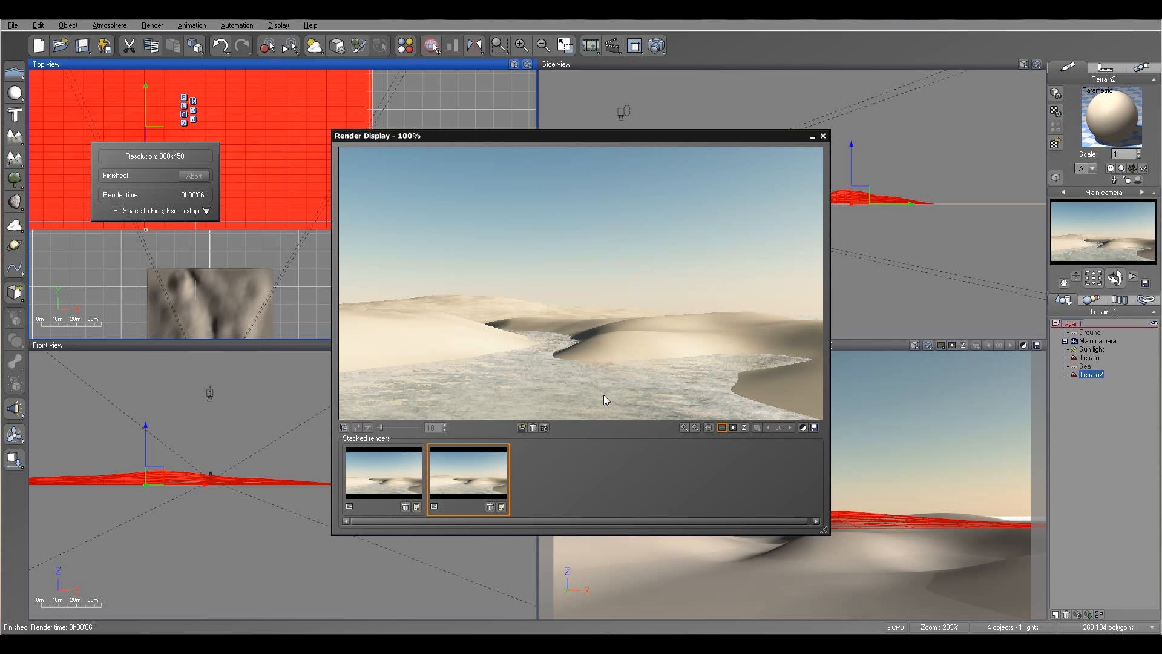
click(824, 137)
Select the sculpted foreground terrain and open it in the Terrain Editor.
right_drag(253, 285, 344, 138)
right_drag(386, 232, 439, 269)
click(390, 245)
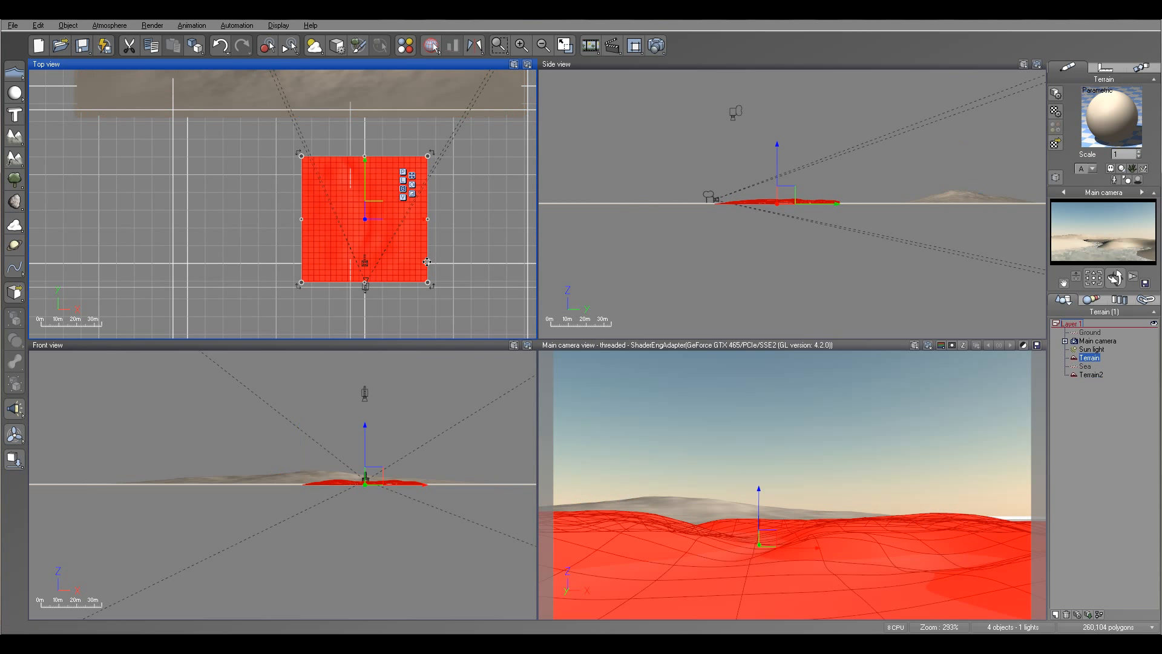
scroll(390, 250, up, 4)
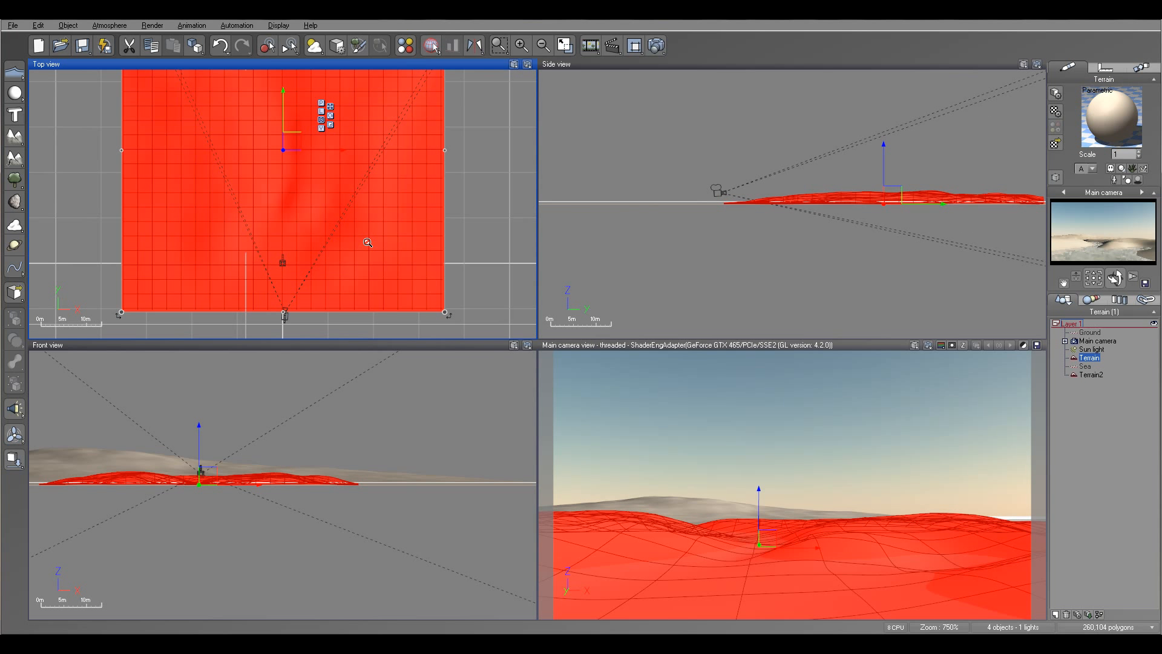
right_click(367, 228)
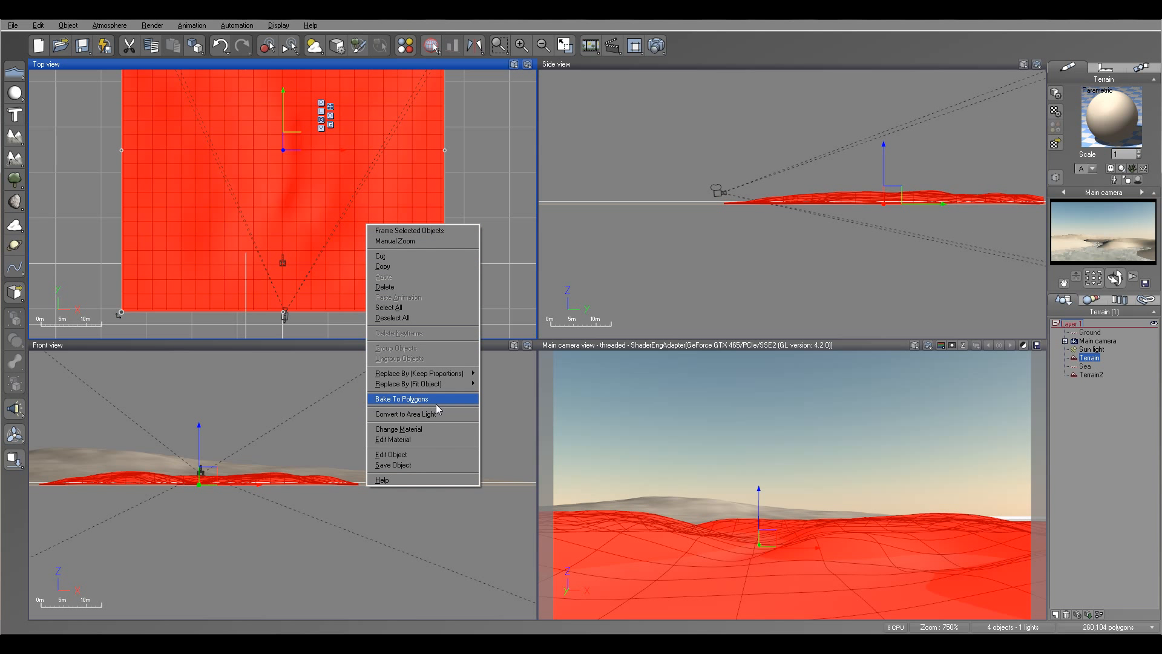
click(417, 454)
Set the Raise brush size to 4.35 m and reshape the hill spurs around the river channel's inlet.
right_drag(439, 324, 534, 419)
scroll(474, 419, up, 3)
right_drag(455, 397, 412, 301)
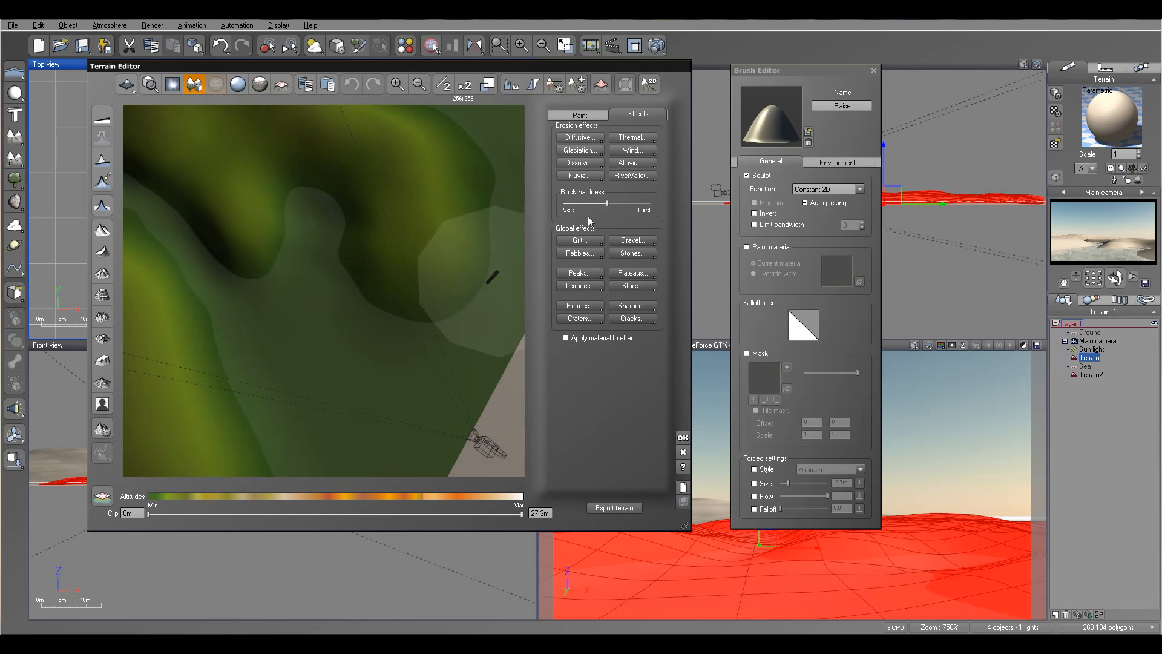
click(581, 115)
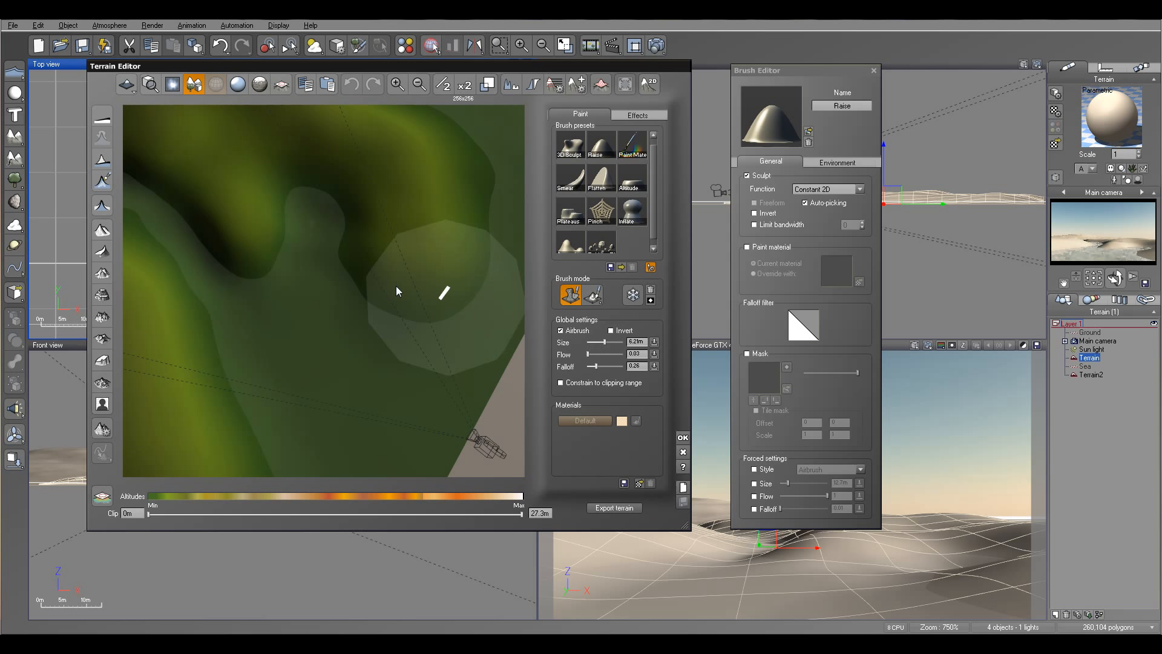
drag(604, 342, 608, 341)
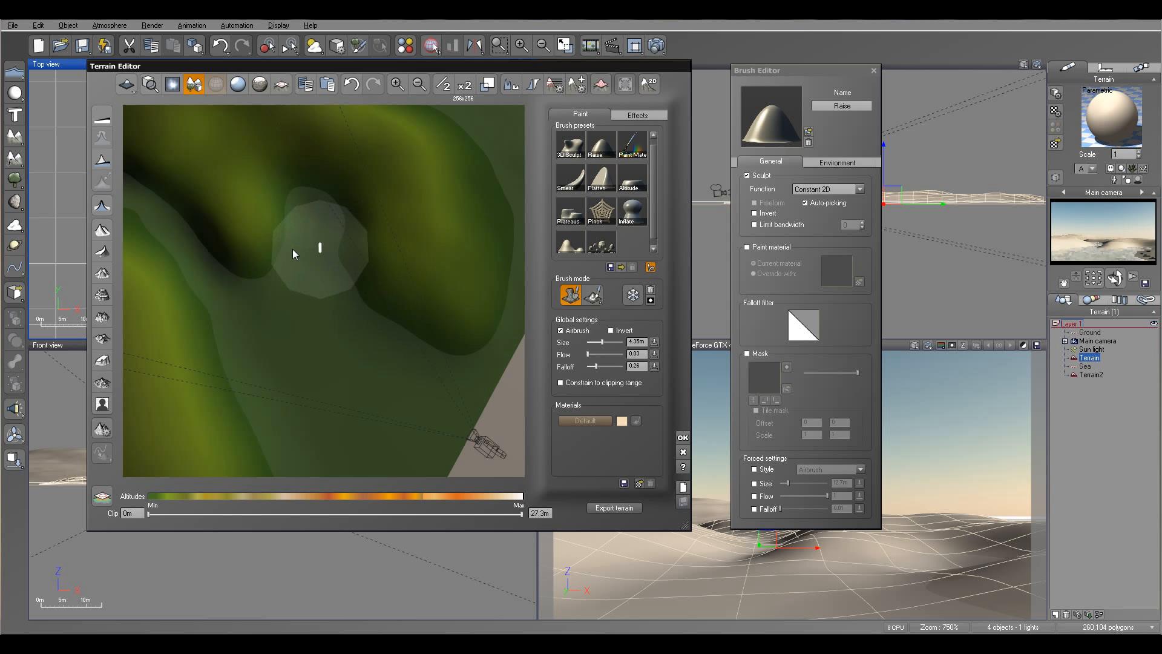
drag(266, 257, 272, 279)
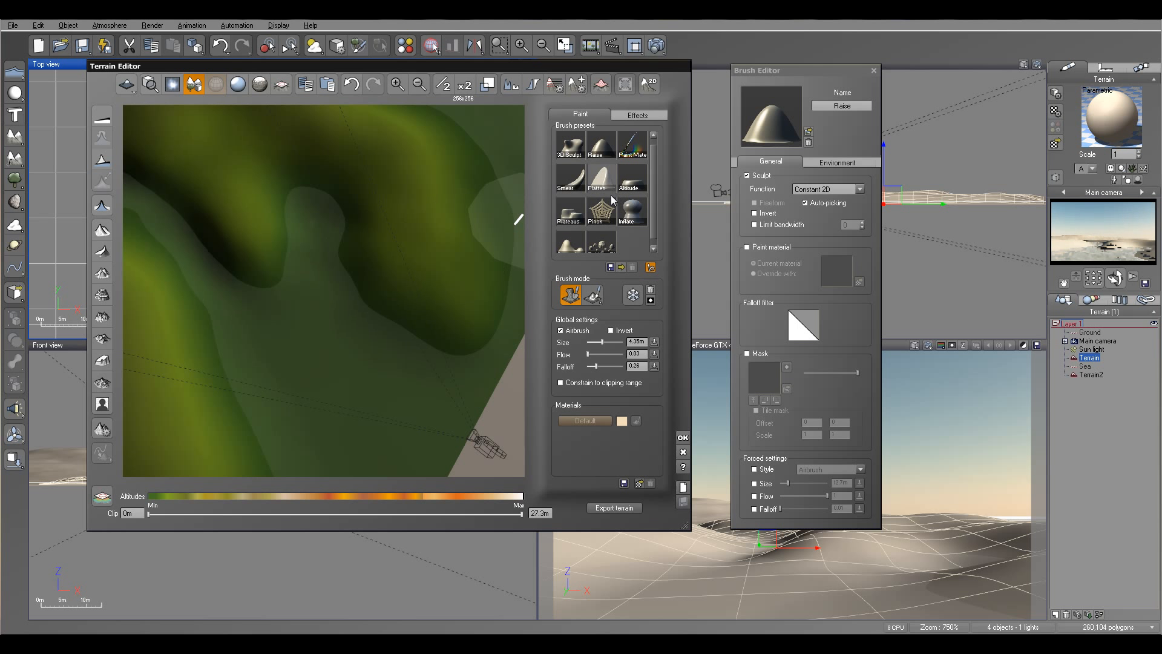
drag(350, 239, 392, 254)
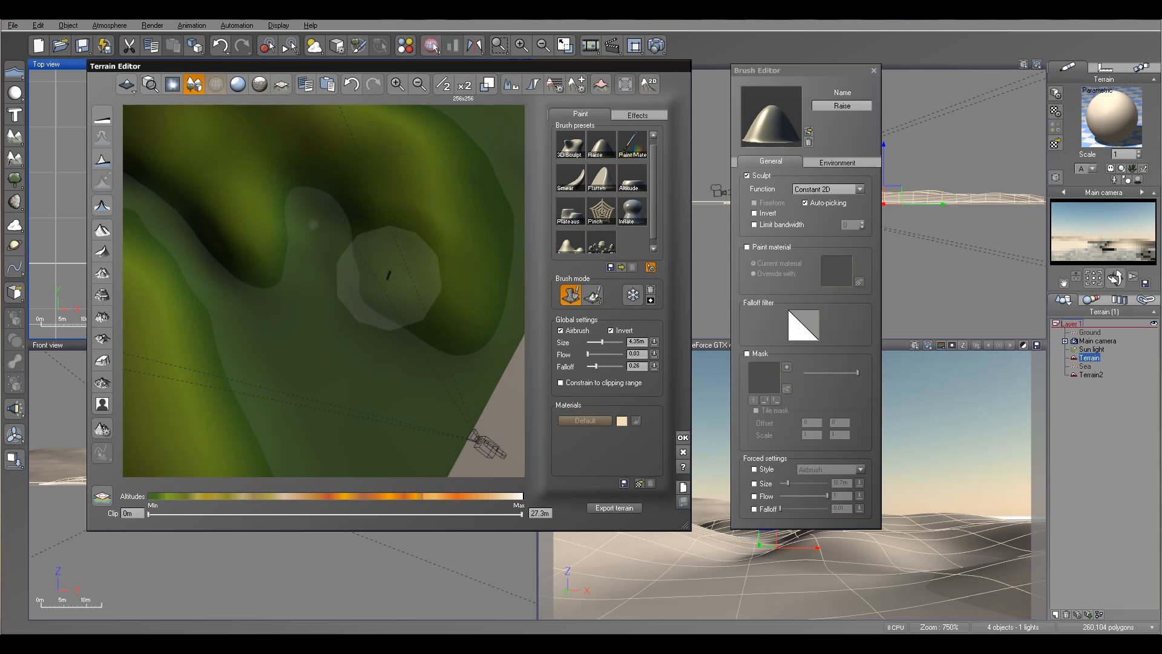
Raise a low bank on the near left side of the channel beside the camera, and accept the terrain edits.
right_drag(437, 252, 288, 337)
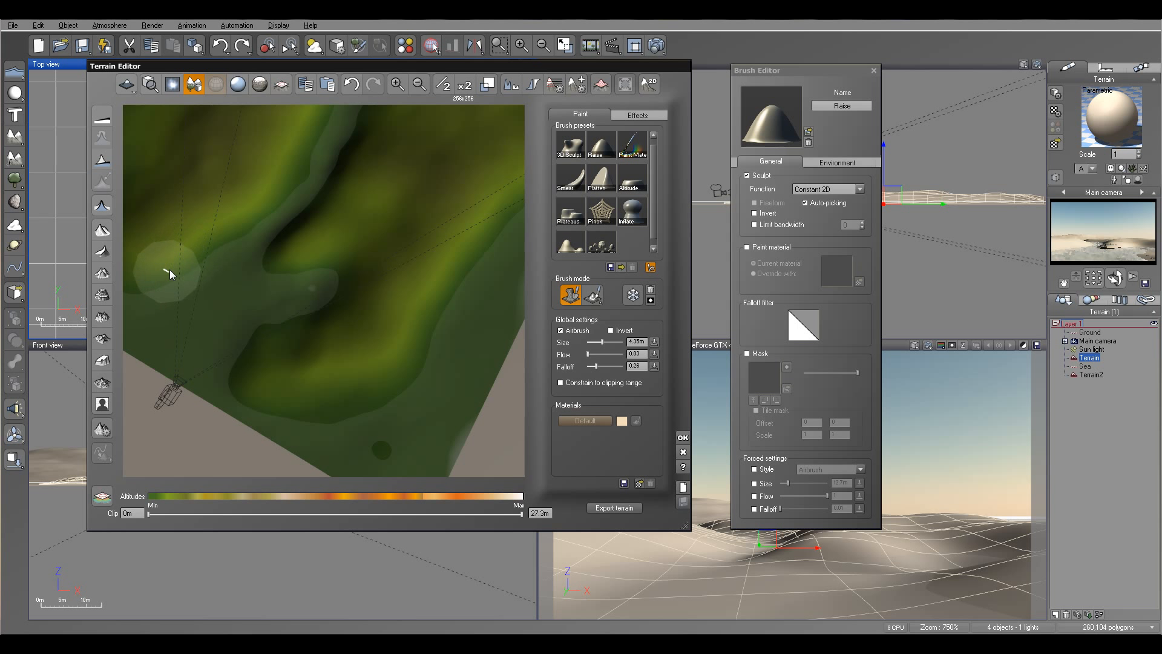
right_drag(223, 223, 161, 363)
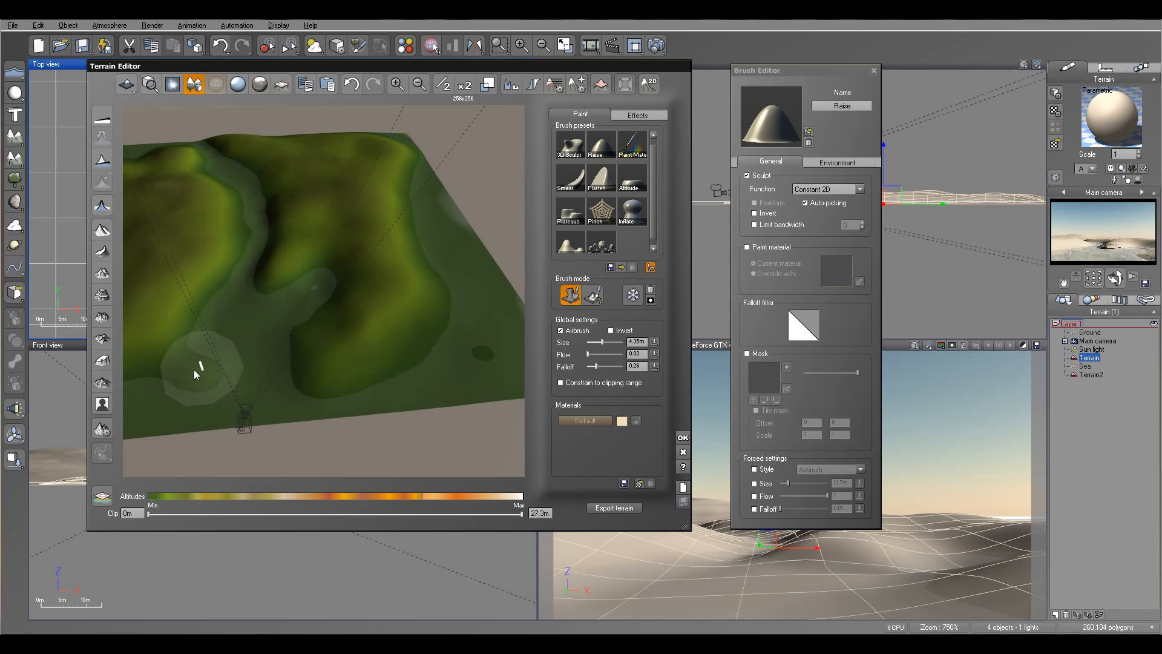
mouse_move(307, 330)
right_down()
mouse_move(293, 268)
mouse_move(312, 300)
mouse_move(156, 331)
right_up()
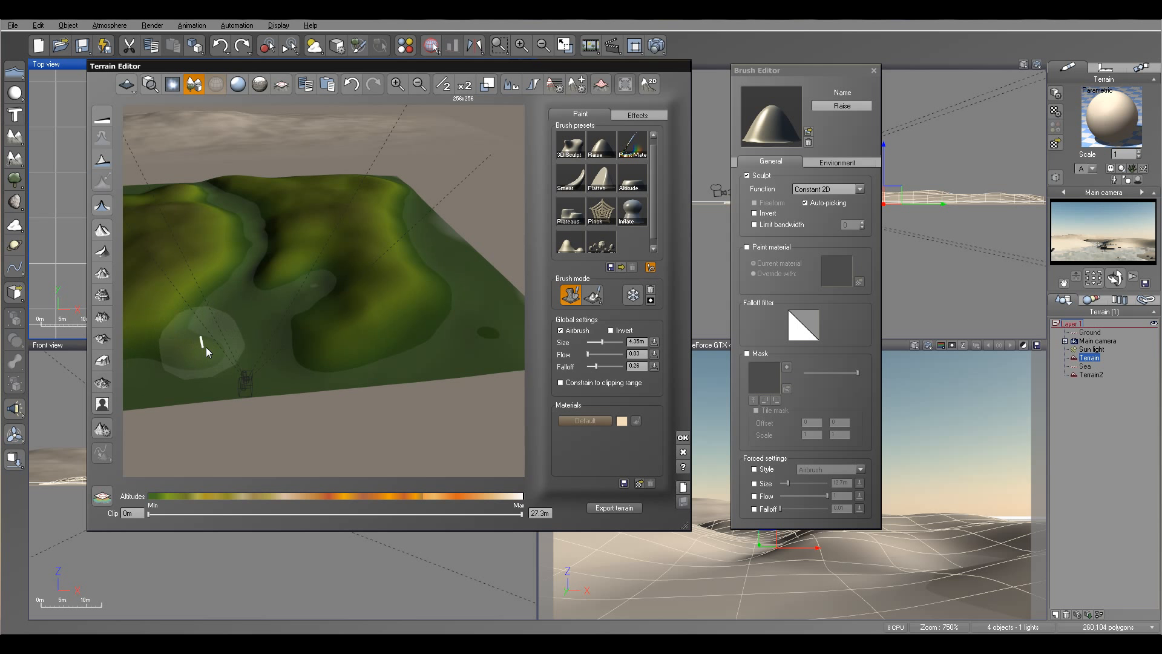
right_drag(309, 325, 196, 327)
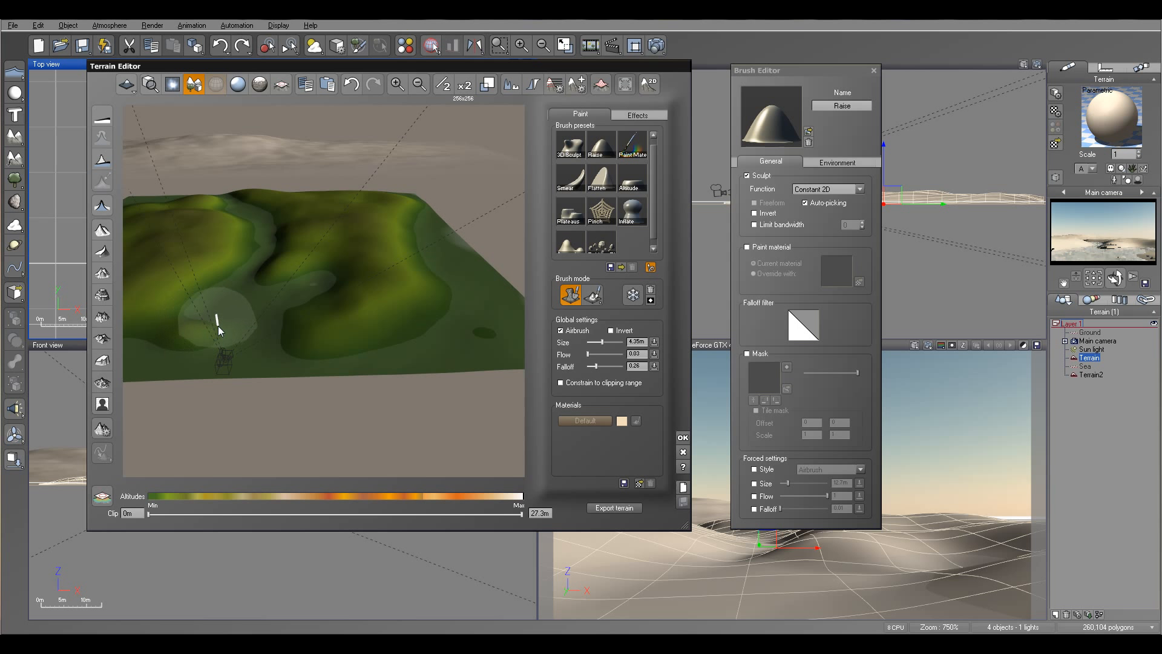
mouse_move(332, 285)
right_down()
mouse_move(342, 271)
mouse_move(311, 333)
mouse_move(224, 345)
mouse_move(324, 306)
mouse_move(333, 270)
mouse_move(268, 345)
right_up()
click(683, 437)
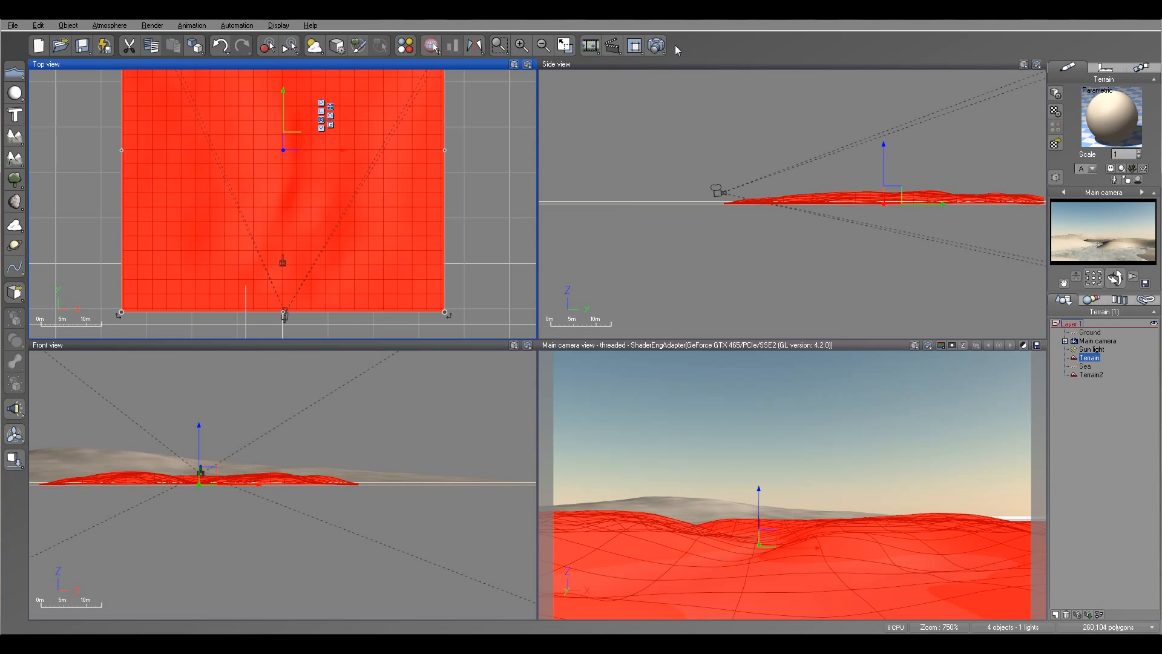
Render the scene again to check the reshaped riverbanks, and close the finished image.
click(658, 47)
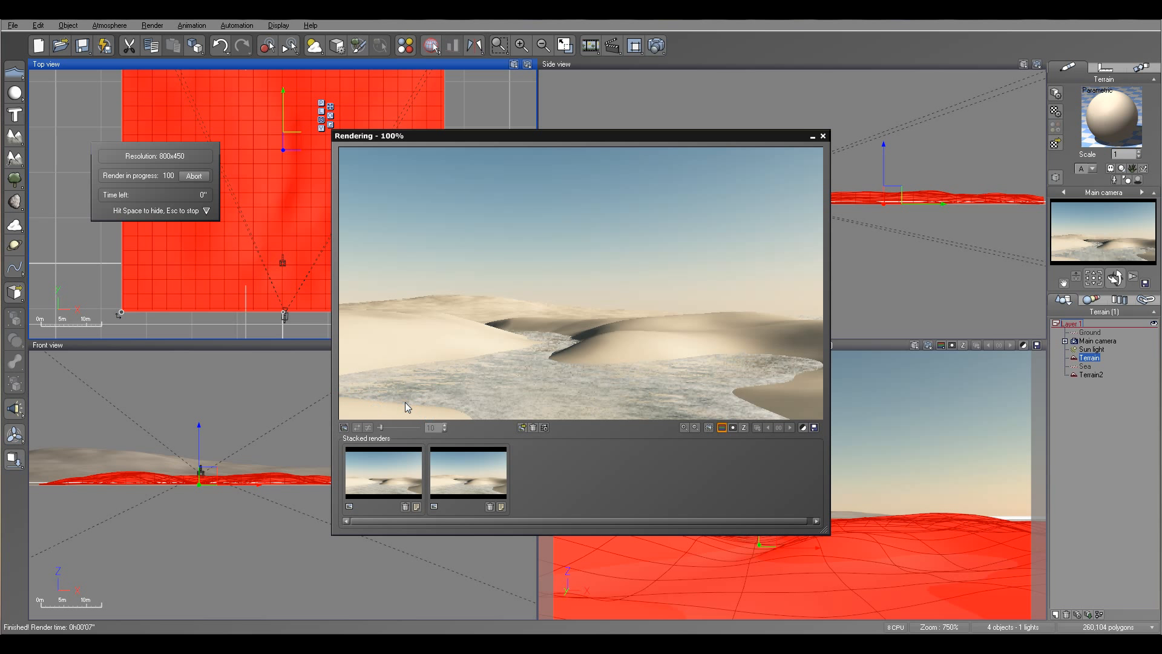
click(655, 395)
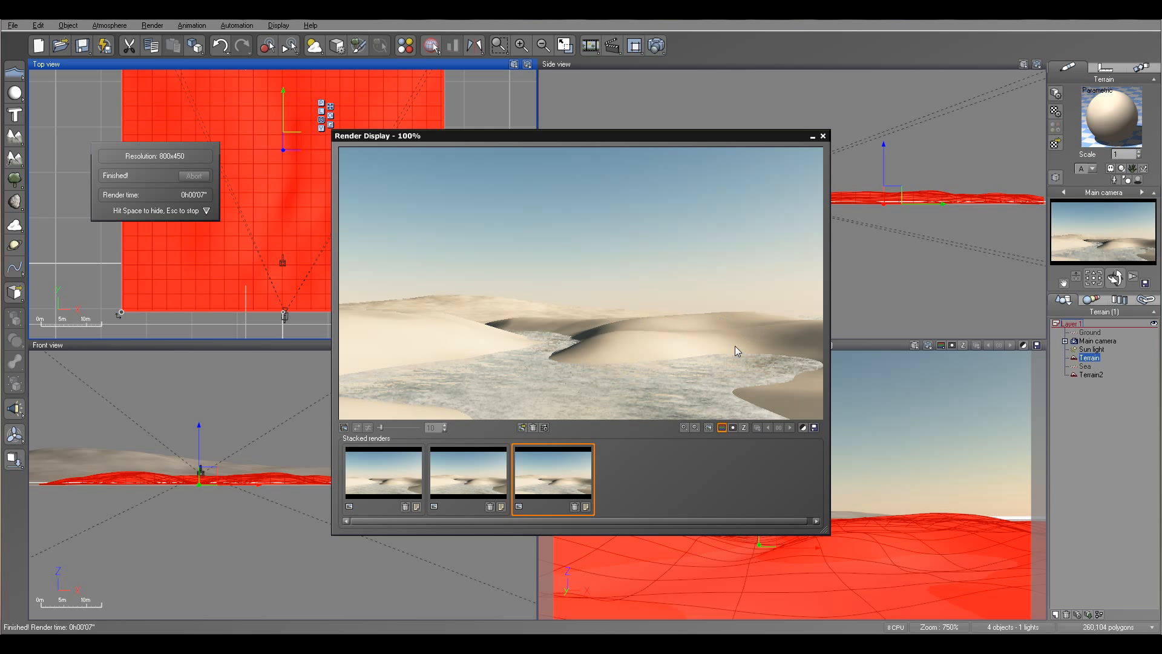
click(823, 136)
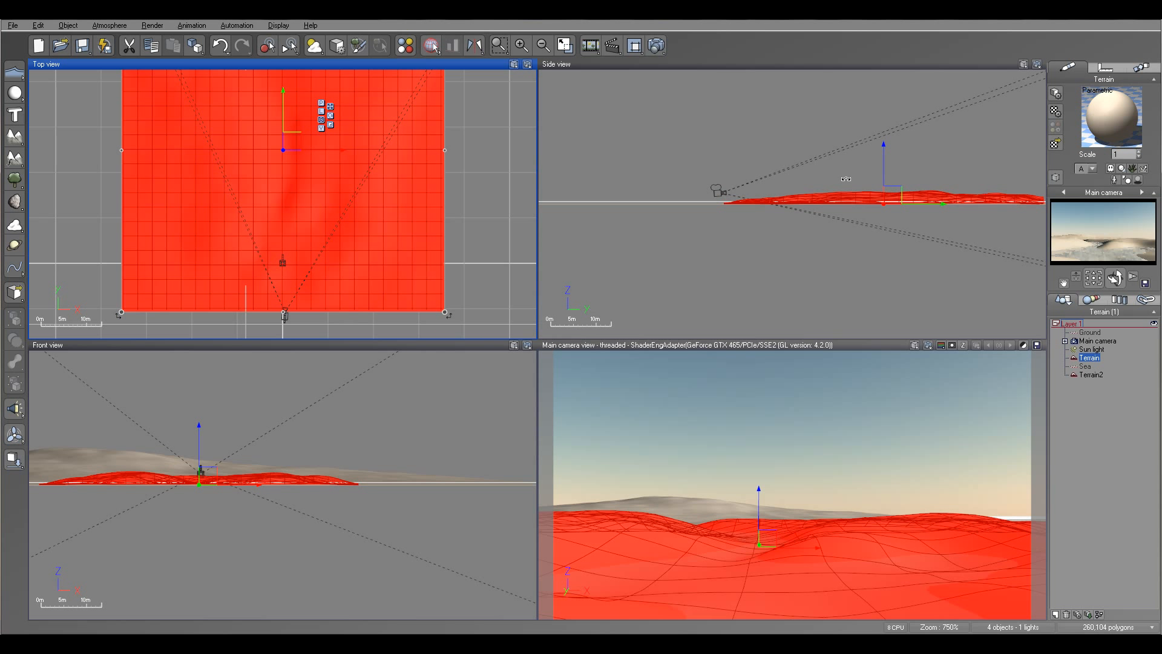
right_drag(872, 179, 814, 219)
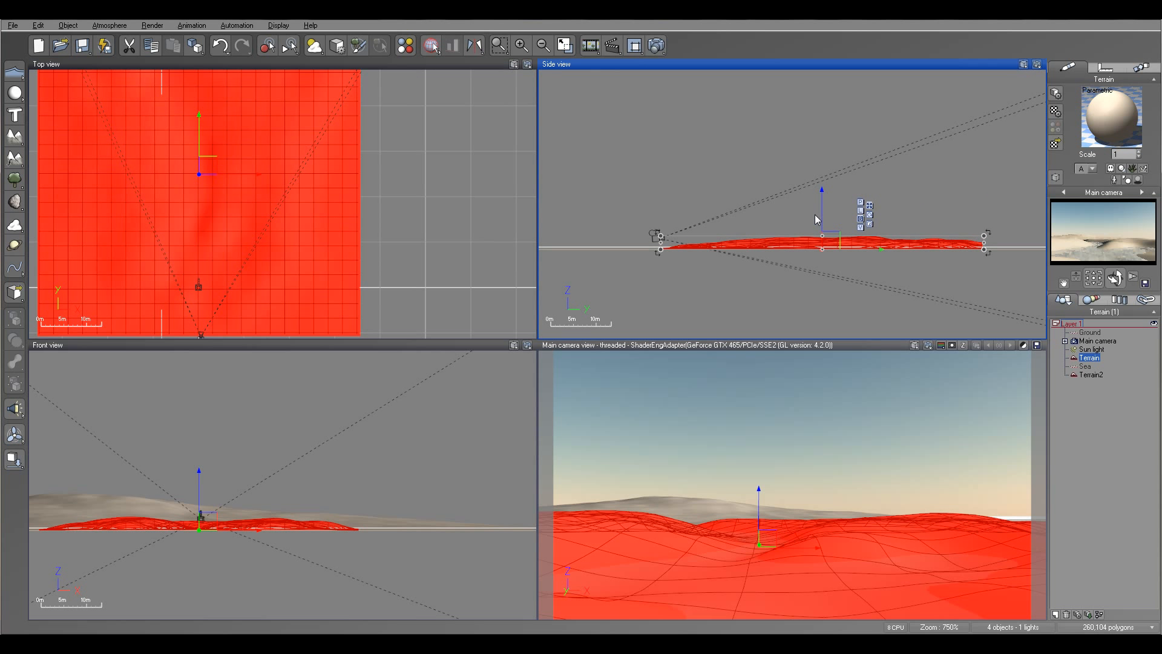